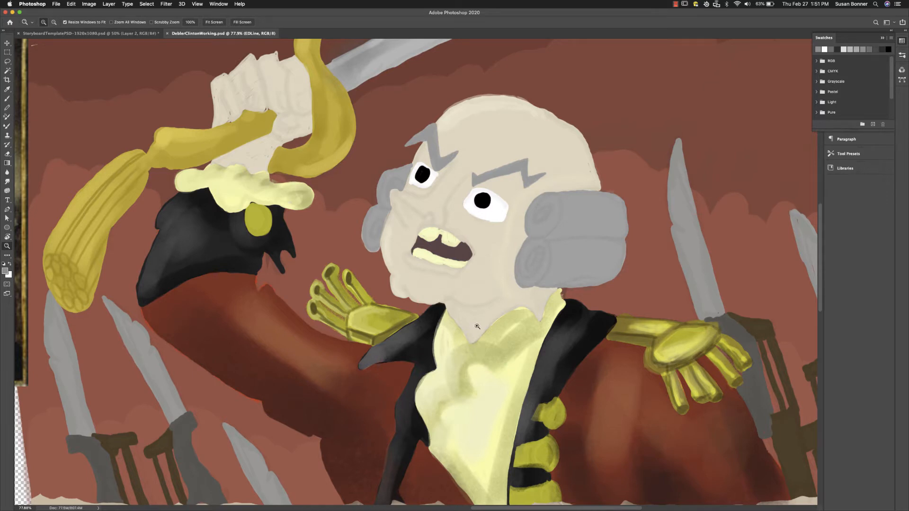
Zoom in on the general's face and collapse the open color swatches.
{"action": "left_click", "coordinate": [491, 251]}
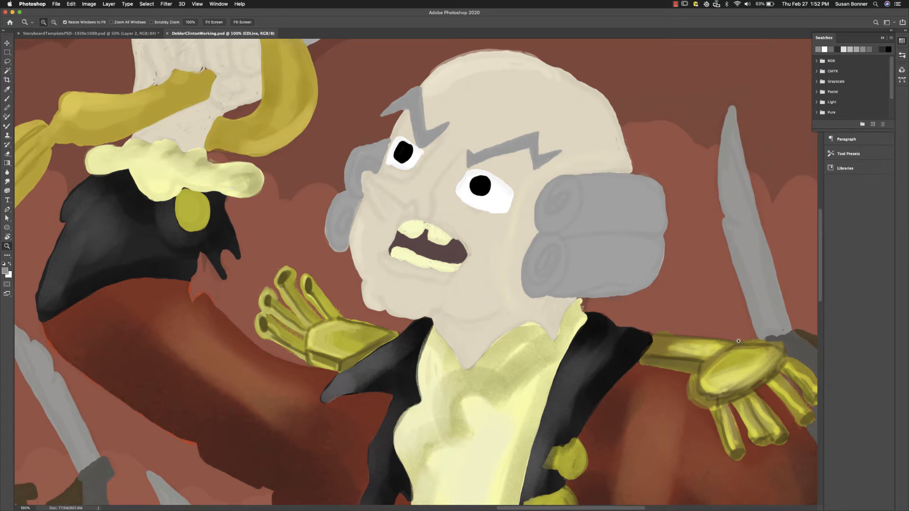
{"action": "left_click", "coordinate": [882, 39]}
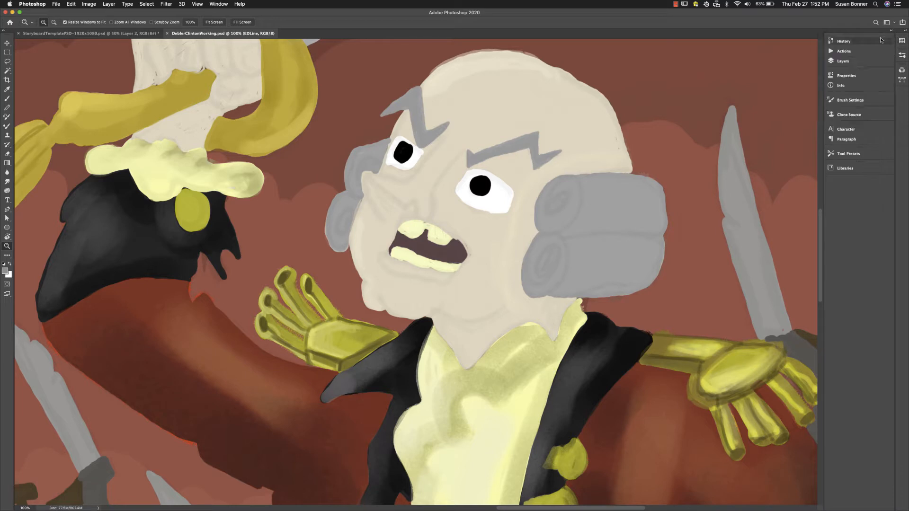
{"action": "left_click", "coordinate": [675, 4]}
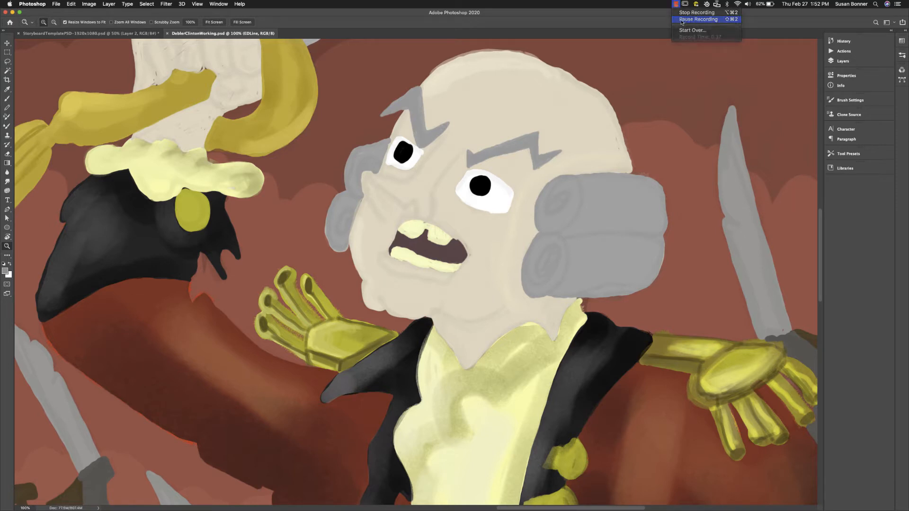
{"action": "left_click", "coordinate": [682, 22]}
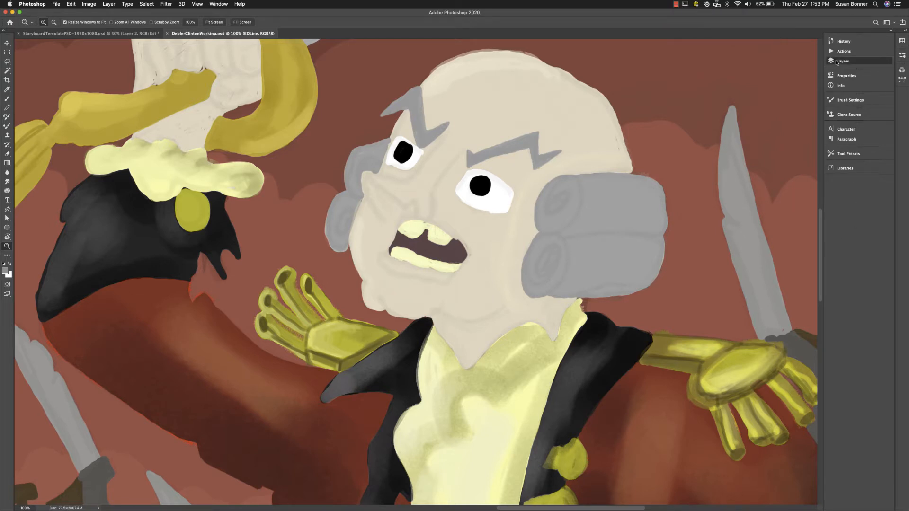
Open the layer list and enlarge it until the whole stack down to the background layer fits.
{"action": "left_click", "coordinate": [842, 60]}
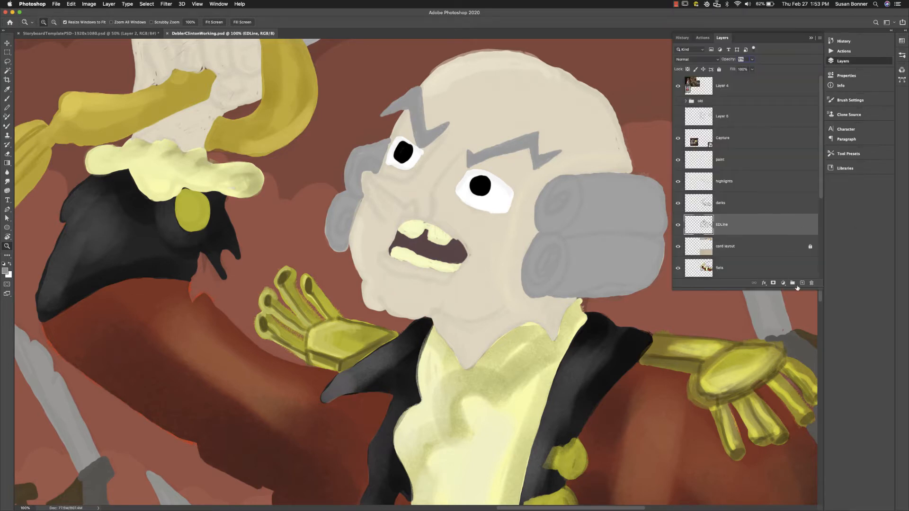
{"action": "left_click", "coordinate": [677, 228]}
{"action": "left_click", "coordinate": [677, 227]}
{"action": "left_click_drag", "start_coordinate": [761, 289], "coordinate": [763, 450]}
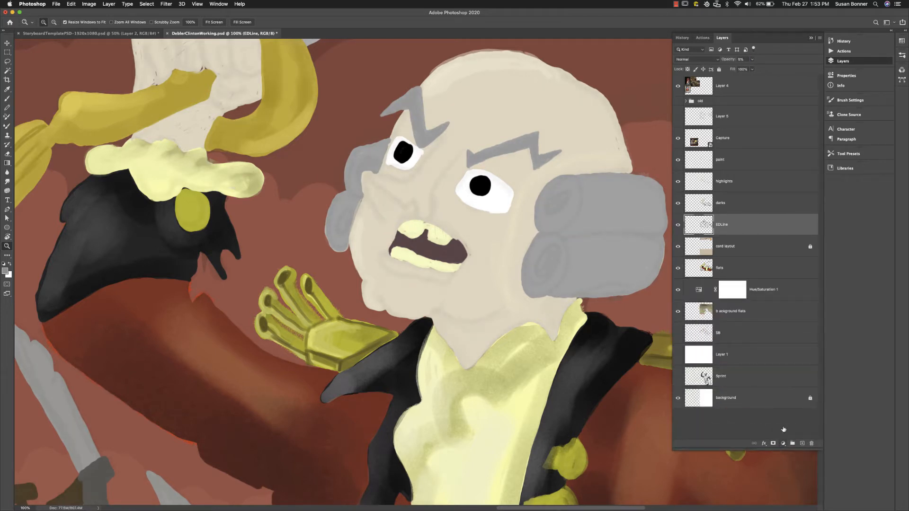
Toggle the visibility of the darks and flats layers to examine what each contributes to the painting.
{"action": "left_click", "coordinate": [747, 204]}
{"action": "left_click", "coordinate": [678, 203]}
{"action": "left_click", "coordinate": [678, 204]}
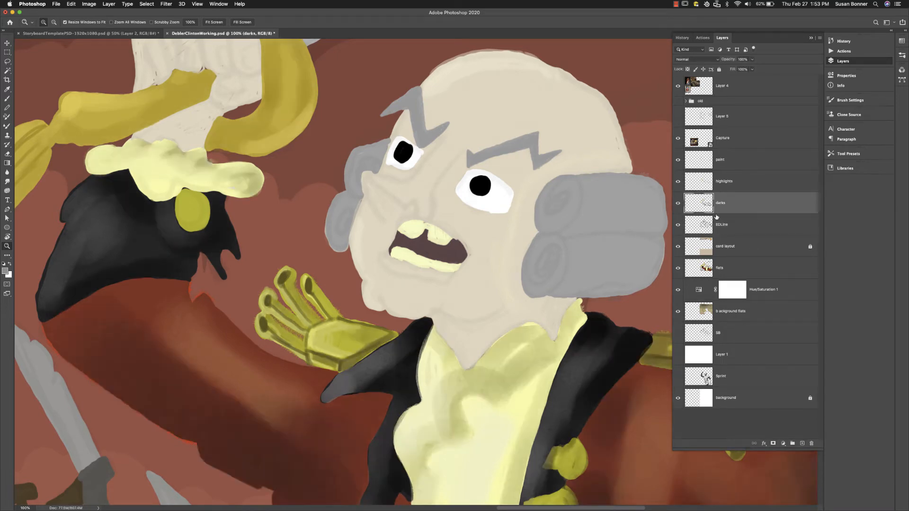
{"action": "left_click", "coordinate": [746, 227]}
{"action": "left_click", "coordinate": [490, 318], "text": "alt"}
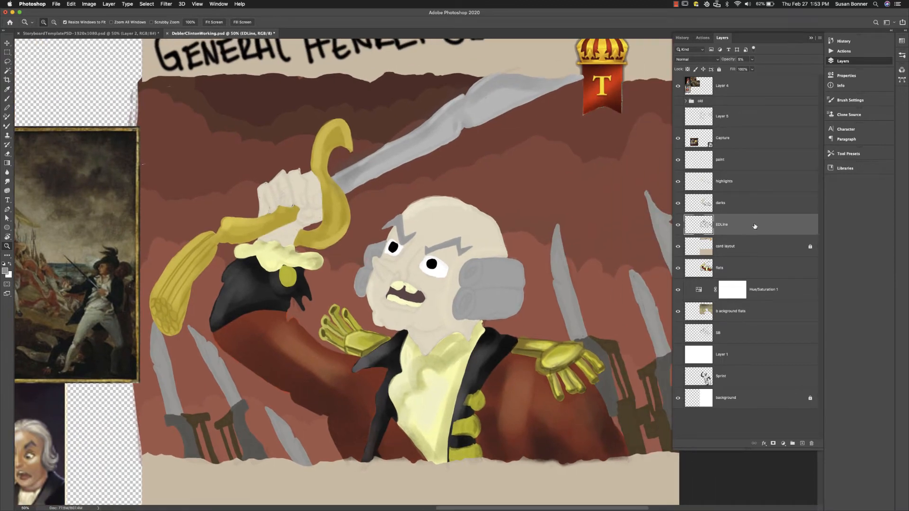
{"action": "left_click", "coordinate": [756, 266]}
{"action": "left_click", "coordinate": [678, 269]}
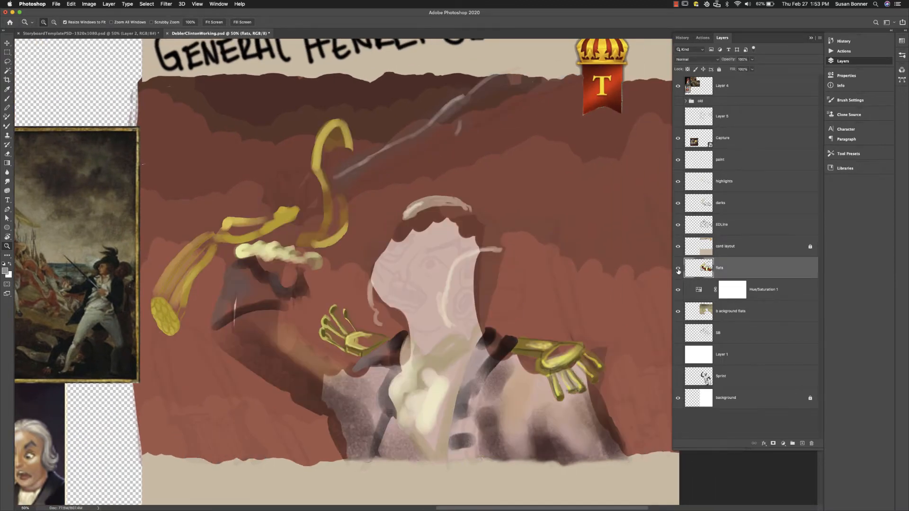
{"action": "left_click", "coordinate": [679, 270]}
{"action": "left_click", "coordinate": [678, 271]}
{"action": "left_click", "coordinate": [678, 271]}
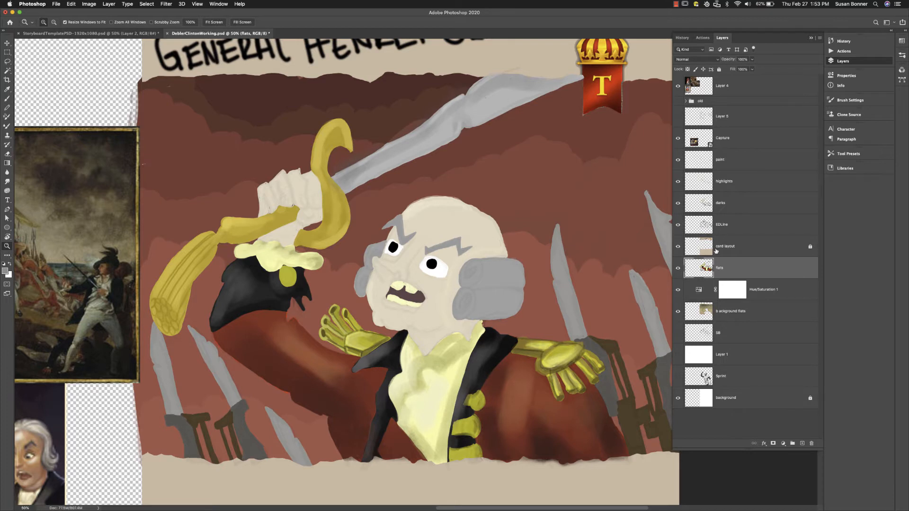
{"action": "left_click", "coordinate": [746, 202]}
{"action": "left_click", "coordinate": [677, 204]}
{"action": "left_click", "coordinate": [677, 205]}
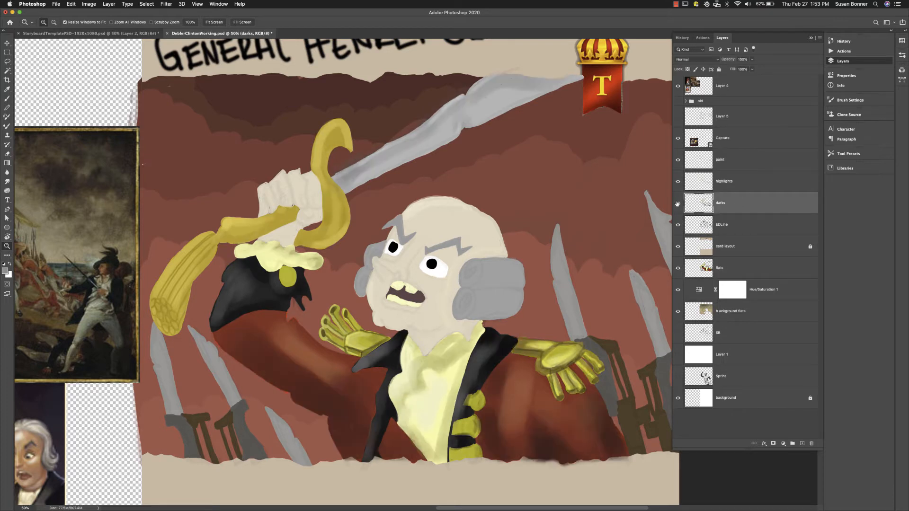
{"action": "left_click", "coordinate": [677, 206]}
{"action": "left_click", "coordinate": [677, 205]}
Add a new layer directly above the EDLine layer and name it "face".
{"action": "left_click", "coordinate": [742, 227]}
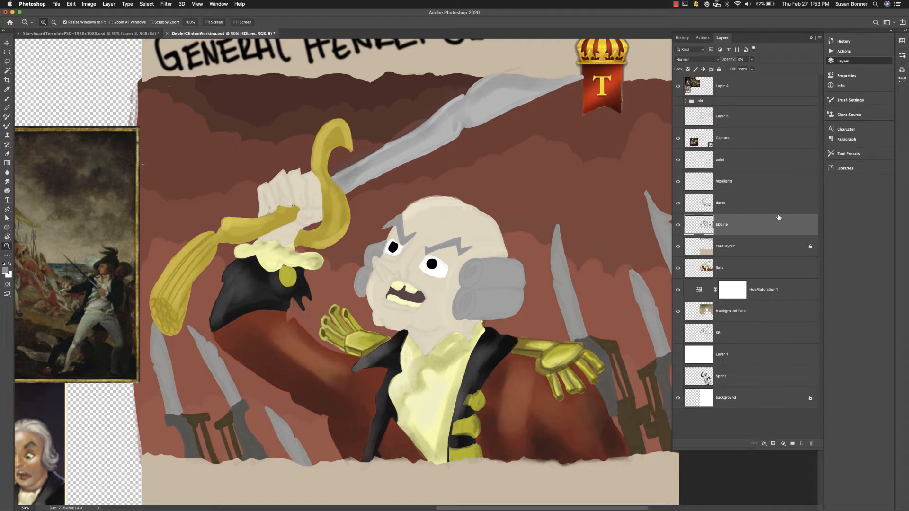
{"action": "left_click", "coordinate": [802, 443]}
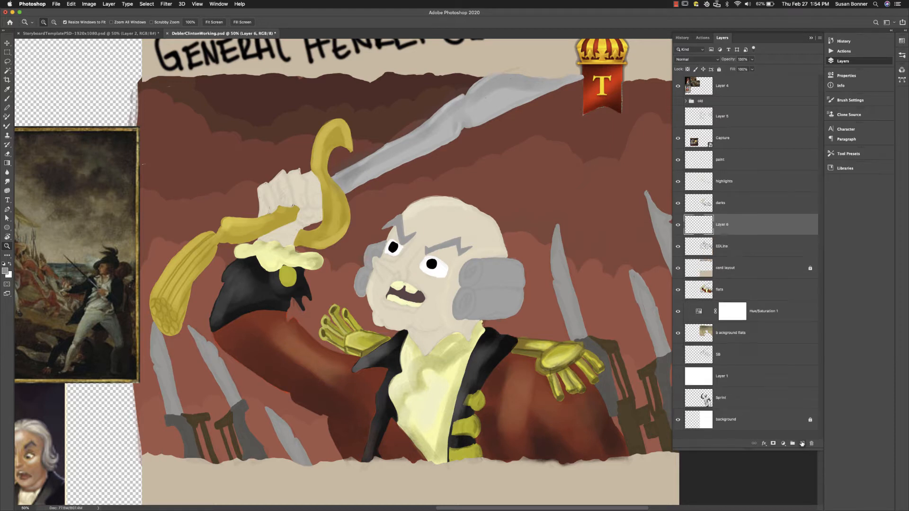
{"action": "double_click", "coordinate": [722, 225]}
{"action": "type", "text": "face"}
{"action": "key", "text": "Return"}
Examine the reference paintings and illustrations beside the card art, comparing them with the general's portrait.
{"action": "left_click_drag", "start_coordinate": [191, 345], "coordinate": [450, 310]}
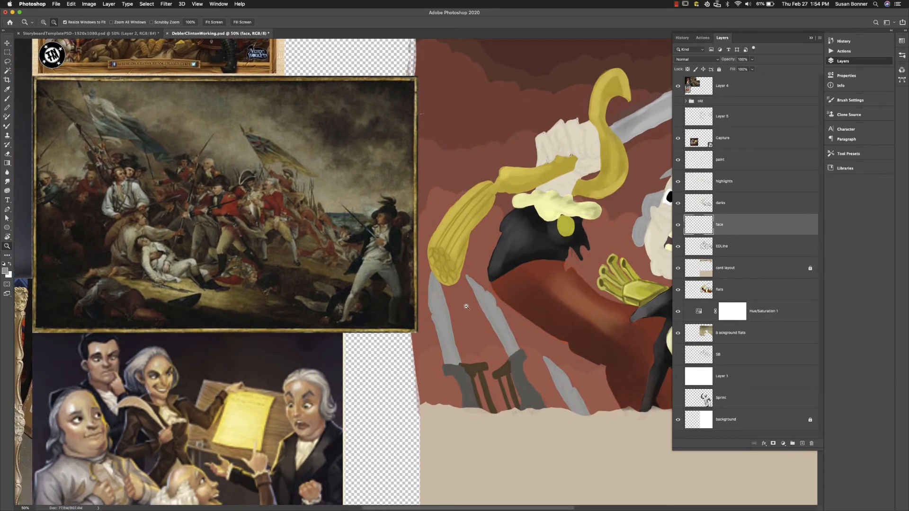
{"action": "left_click", "coordinate": [465, 330], "text": "alt"}
{"action": "left_click", "coordinate": [464, 331], "text": "alt"}
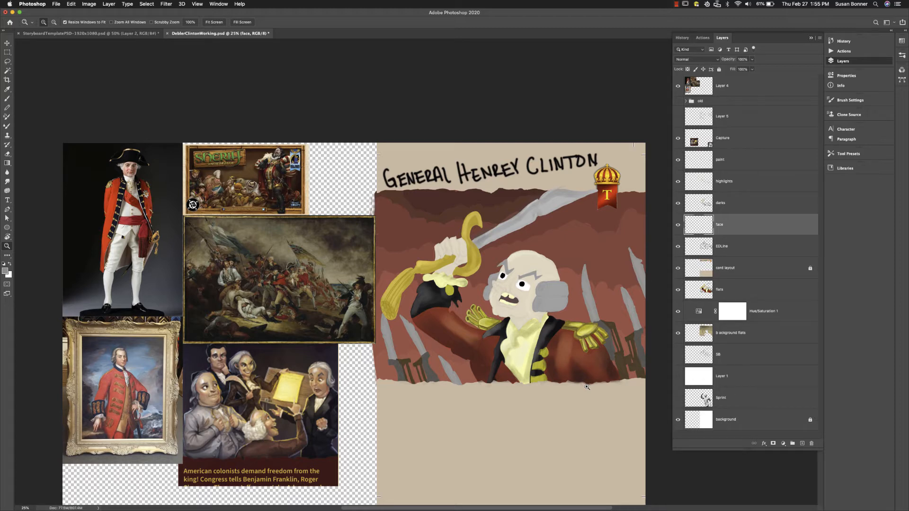
{"action": "left_click", "coordinate": [523, 299]}
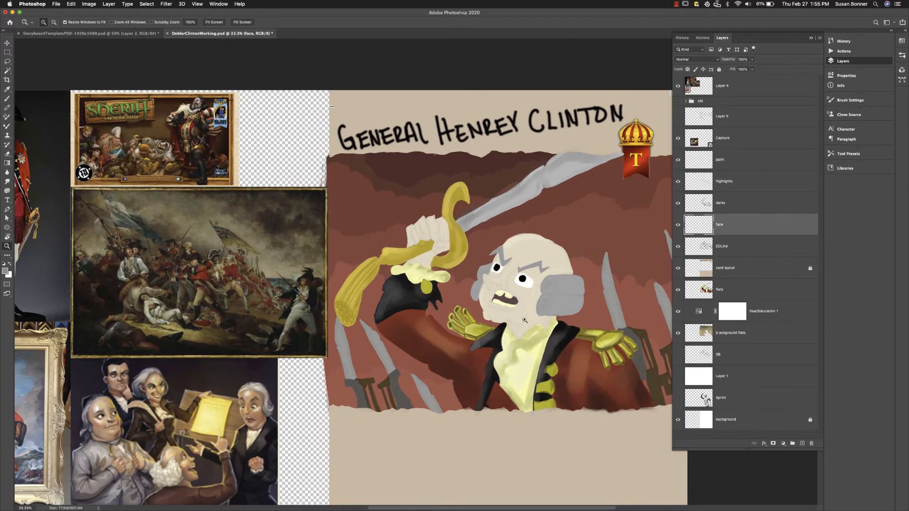
{"action": "left_click", "coordinate": [517, 301]}
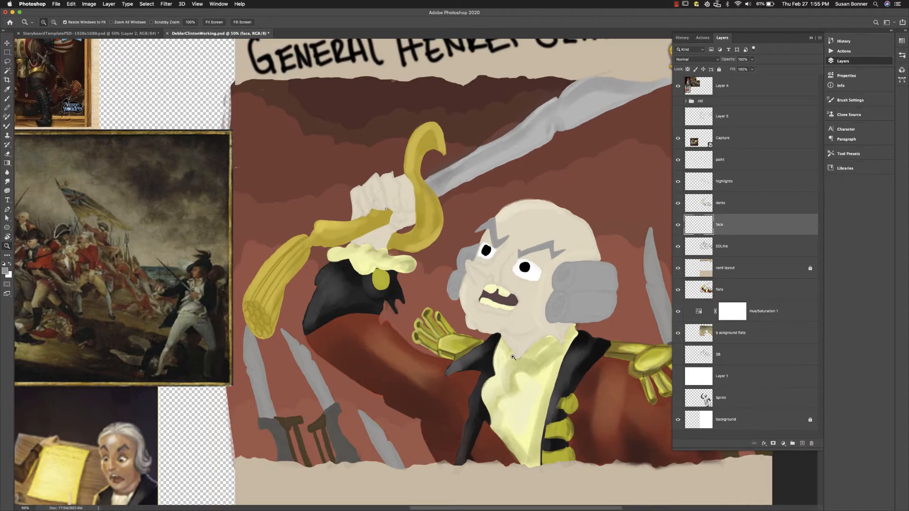
{"action": "scroll", "coordinate": [521, 345], "scroll_direction": "right", "scroll_amount": 5}
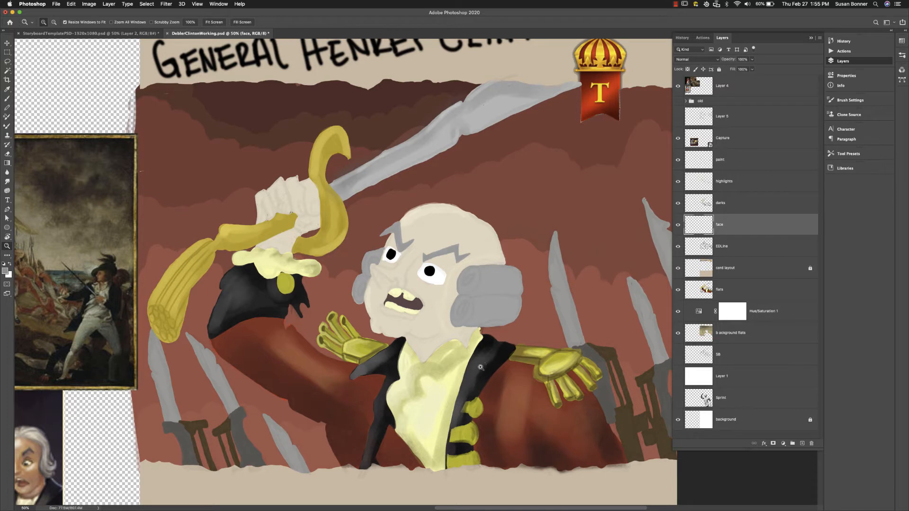
Sample a skin tone from the surprised white-haired man's face in the lower reference illustration as the foreground color.
{"action": "key", "text": "b"}
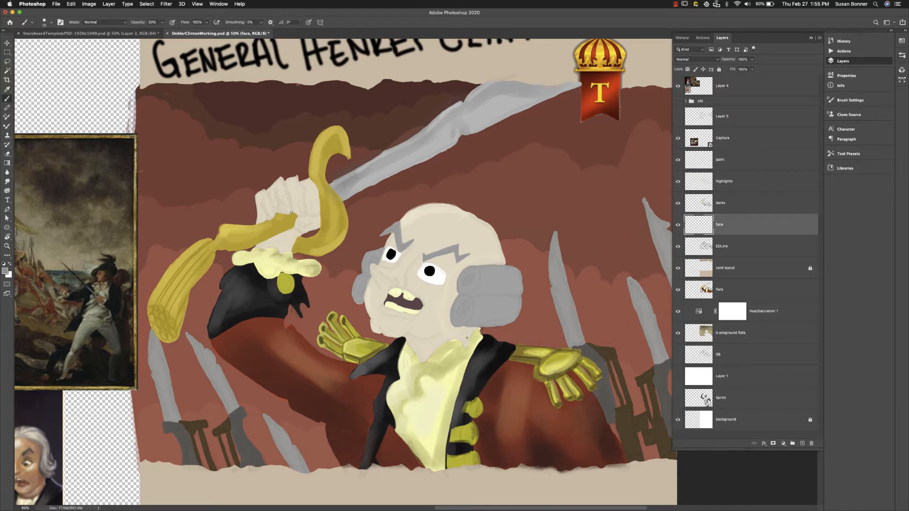
{"action": "mouse_move", "coordinate": [253, 396]}
{"action": "left_mouse_down"}
{"action": "mouse_move", "coordinate": [401, 364]}
{"action": "mouse_move", "coordinate": [413, 348]}
{"action": "left_mouse_up"}
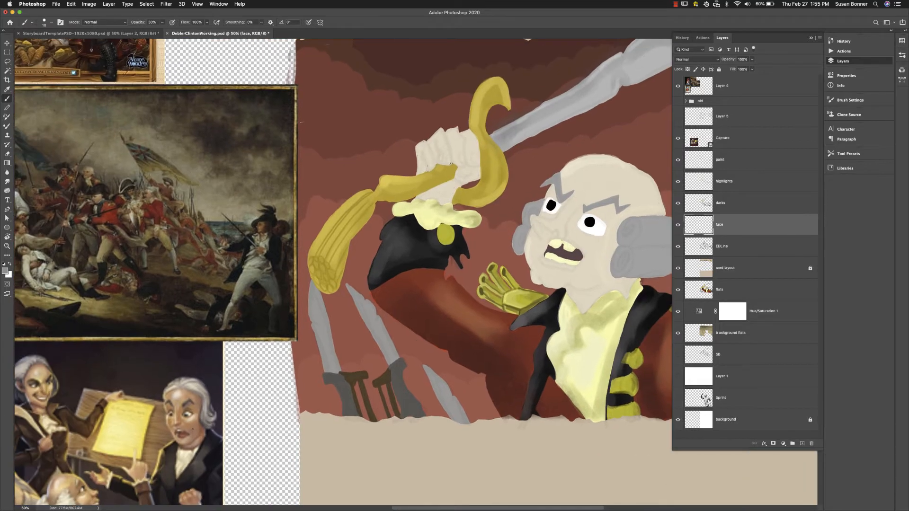
{"action": "left_click_drag", "start_coordinate": [218, 409], "coordinate": [243, 381]}
{"action": "mouse_move", "coordinate": [247, 414]}
{"action": "left_mouse_down"}
{"action": "mouse_move", "coordinate": [238, 406]}
{"action": "mouse_move", "coordinate": [235, 421]}
{"action": "left_mouse_up"}
{"action": "key", "text": "i"}
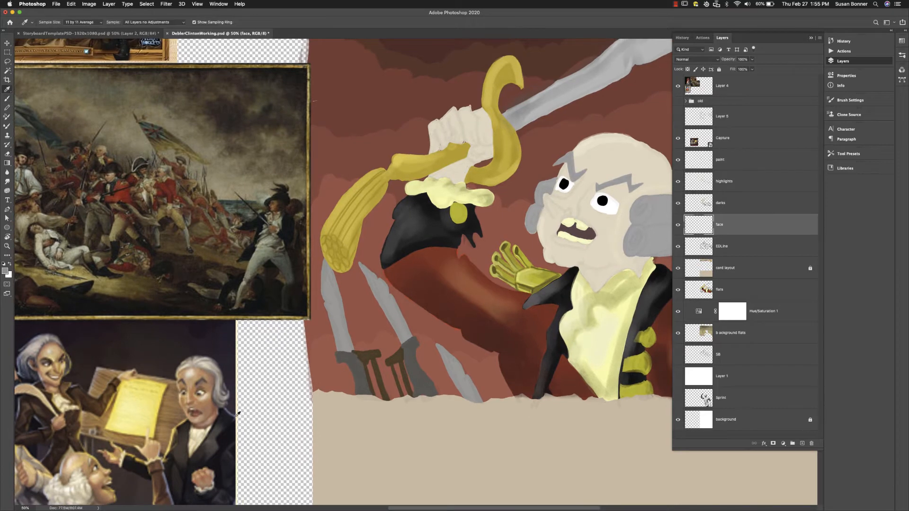
{"action": "left_click", "coordinate": [207, 404]}
{"action": "key", "text": "super+equal"}
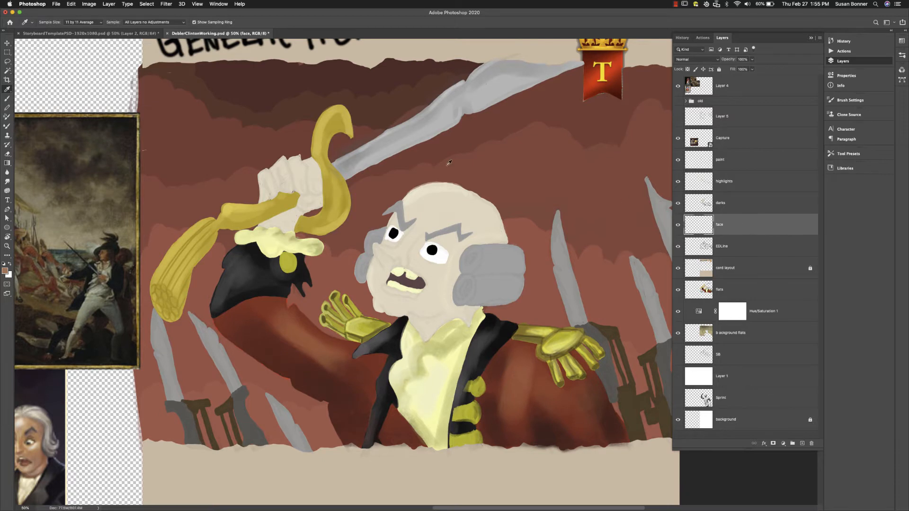
Switch to the Brush tool and load the "Jason's Nice Brush" tool preset.
{"action": "key", "text": "b"}
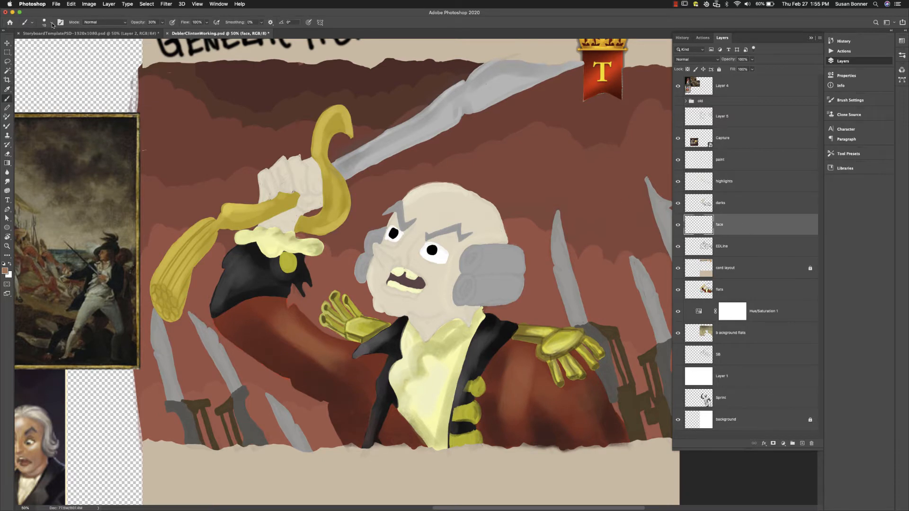
{"action": "left_click", "coordinate": [51, 22]}
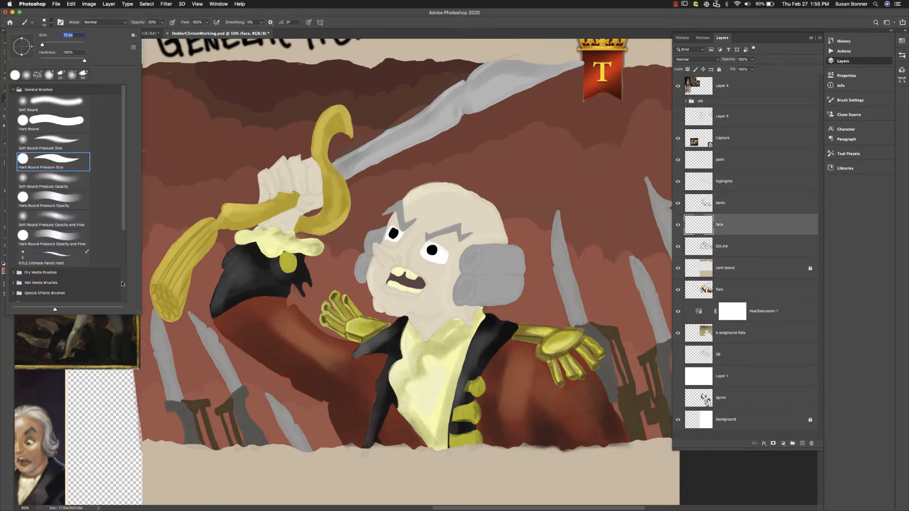
{"action": "left_click", "coordinate": [71, 15]}
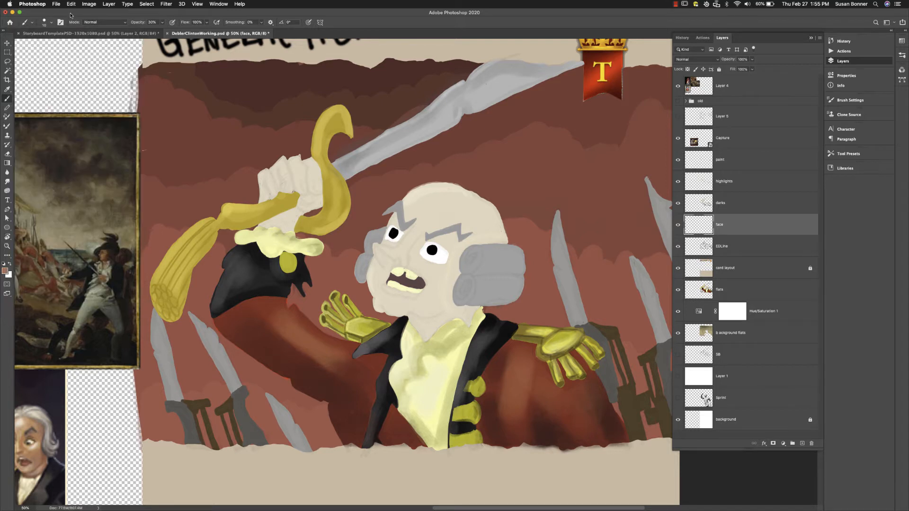
{"action": "left_click", "coordinate": [34, 22]}
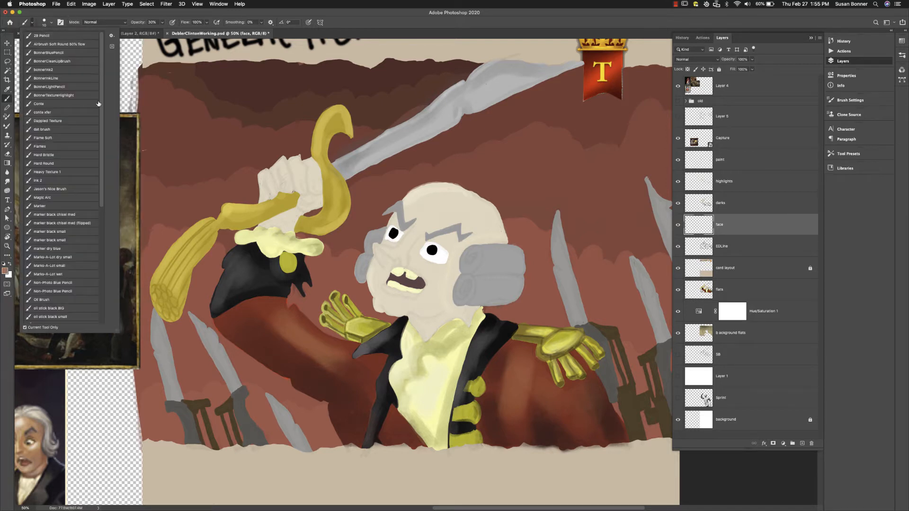
{"action": "left_click", "coordinate": [71, 189]}
{"action": "left_click", "coordinate": [356, 17]}
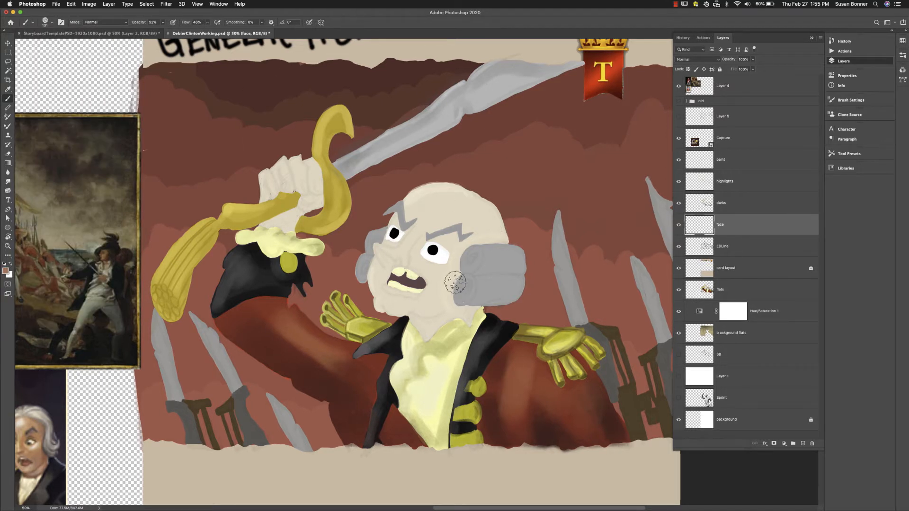
Select the skin-colored areas of the face and hand on the flats layer with the Magic Wand and hide the selection outline.
{"action": "left_click", "coordinate": [729, 288]}
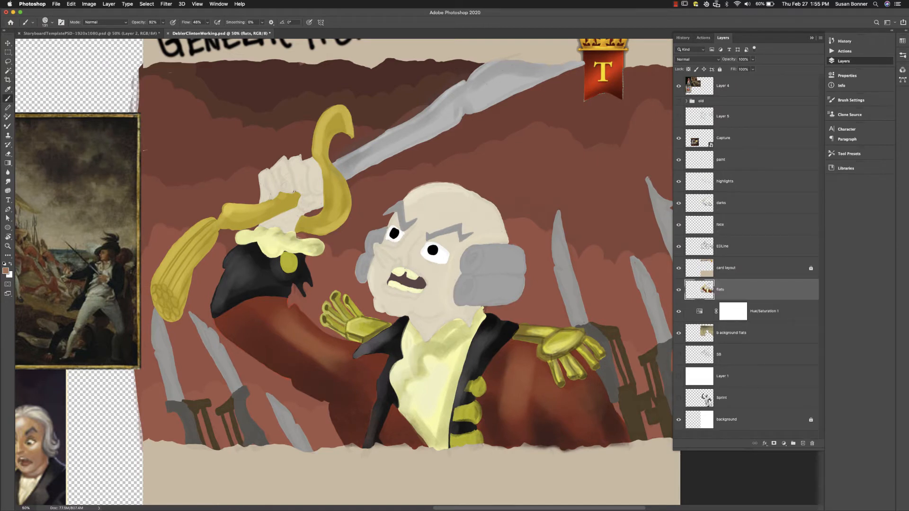
{"action": "key", "text": "w"}
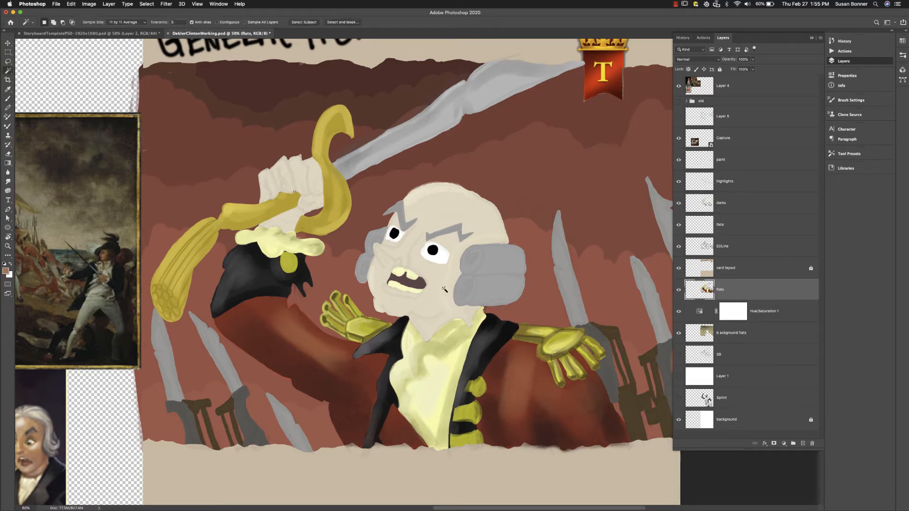
{"action": "left_click", "coordinate": [449, 304]}
{"action": "key", "text": "super+d"}
Lock the flats layer and make the face layer active.
{"action": "left_click", "coordinate": [726, 226]}
{"action": "left_click", "coordinate": [750, 286]}
{"action": "left_click", "coordinate": [719, 69]}
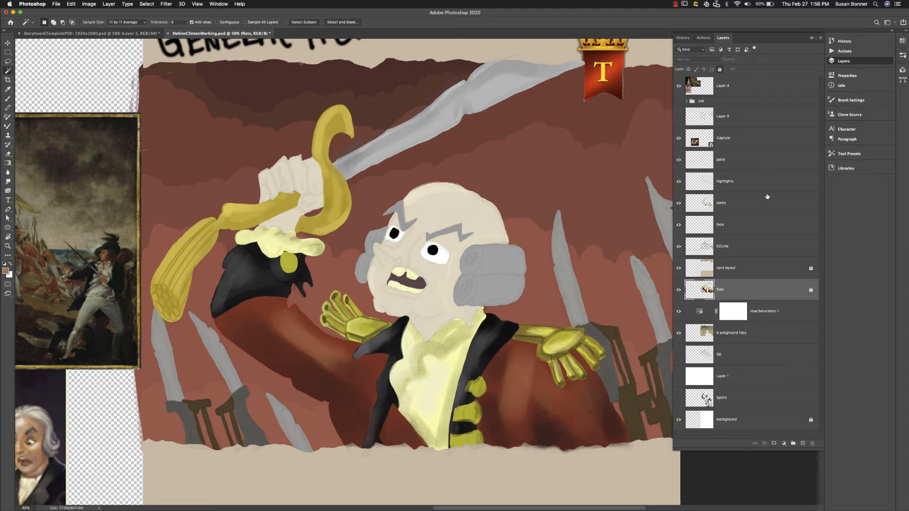
{"action": "left_click", "coordinate": [746, 227]}
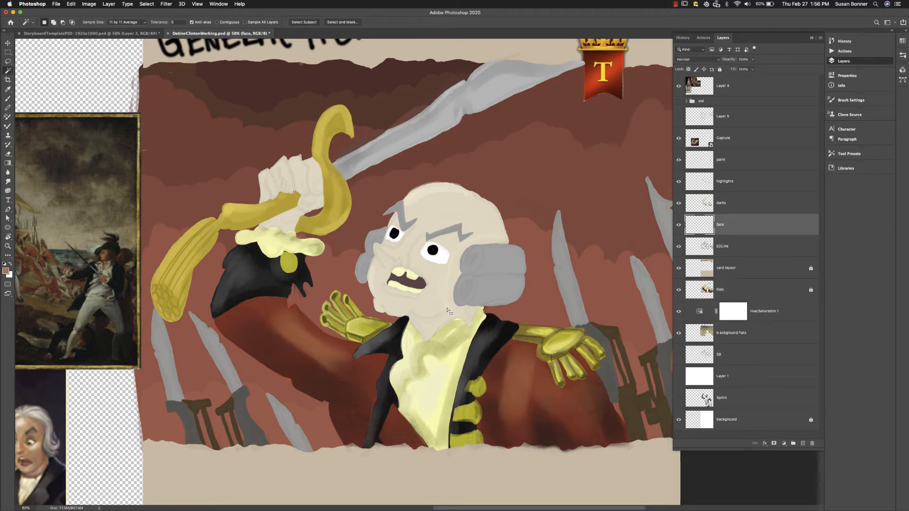
Return to the Brush tool and reduce its tip size by two increments.
{"action": "key", "text": "b"}
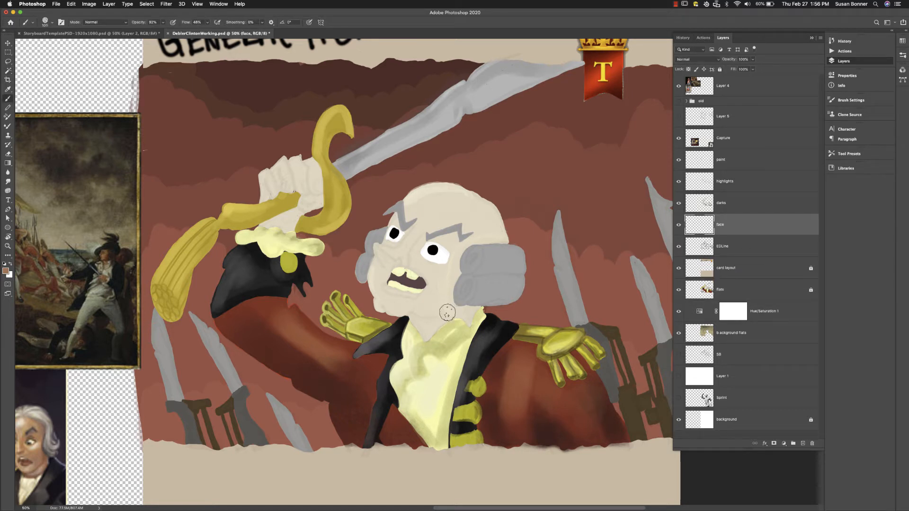
{"action": "key", "text": "bracketleft"}
{"action": "key", "text": "bracketleft"}
Unlock the flats layer and darken its selected skin areas with a Hue/Saturation adjustment, lowering Lightness to -37.
{"action": "left_click", "coordinate": [731, 290]}
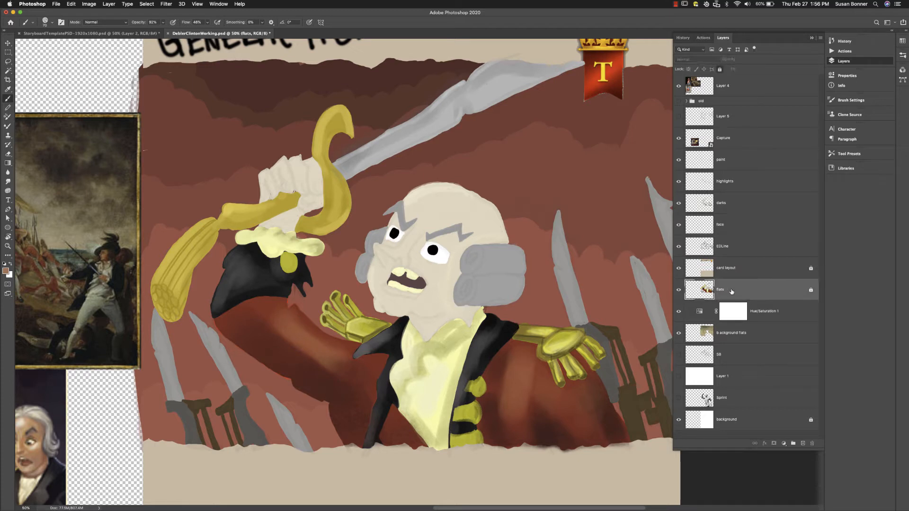
{"action": "left_click", "coordinate": [719, 69]}
{"action": "key", "text": "super+u"}
{"action": "left_click_drag", "start_coordinate": [564, 322], "coordinate": [618, 356]}
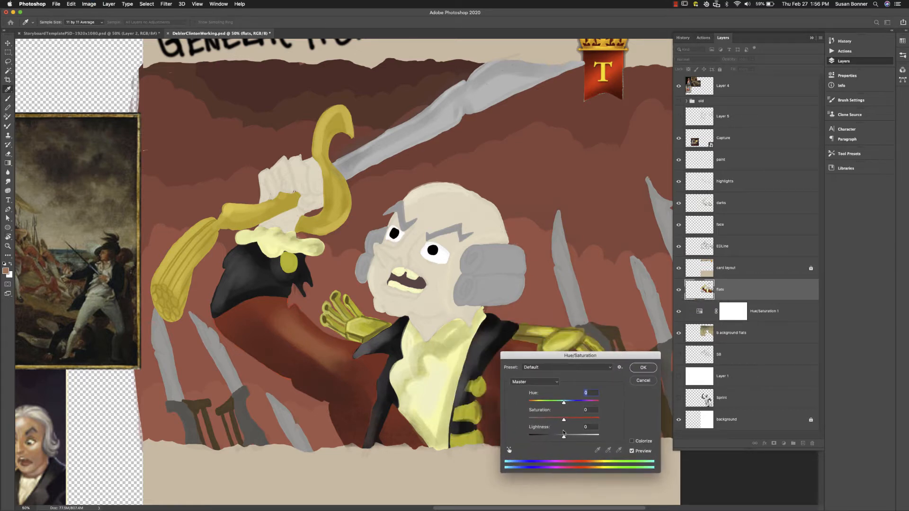
{"action": "left_click_drag", "start_coordinate": [563, 438], "coordinate": [555, 438]}
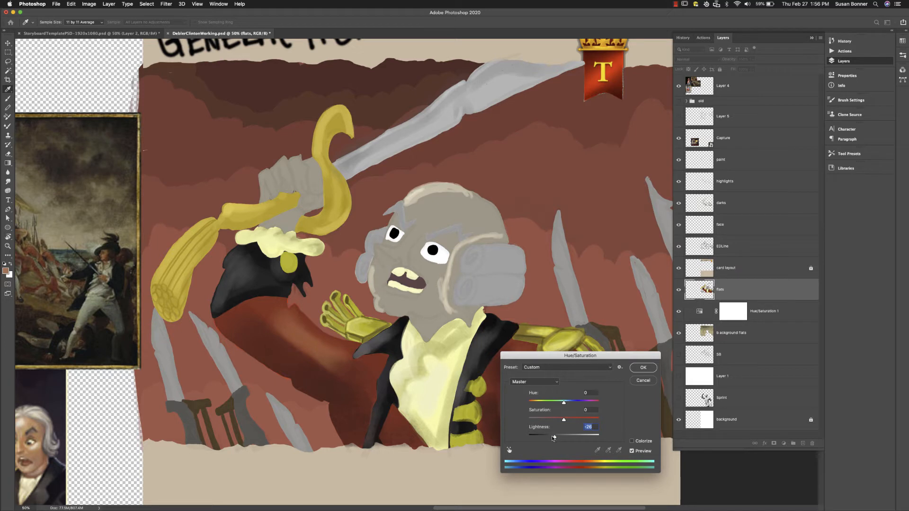
{"action": "left_click_drag", "start_coordinate": [553, 438], "coordinate": [552, 438]}
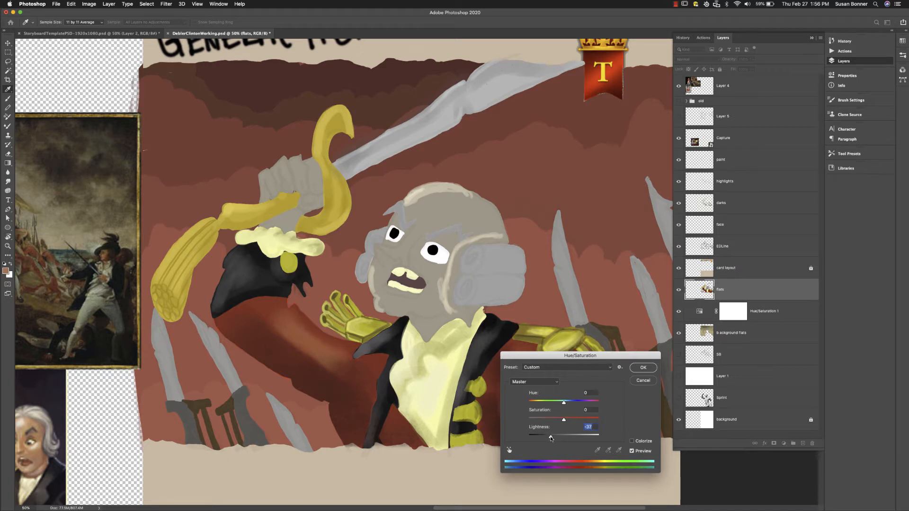
Colorize the selected skin areas with Hue 21, Saturation 52 and Lightness -24, and apply the Hue/Saturation adjustment.
{"action": "left_click", "coordinate": [632, 442]}
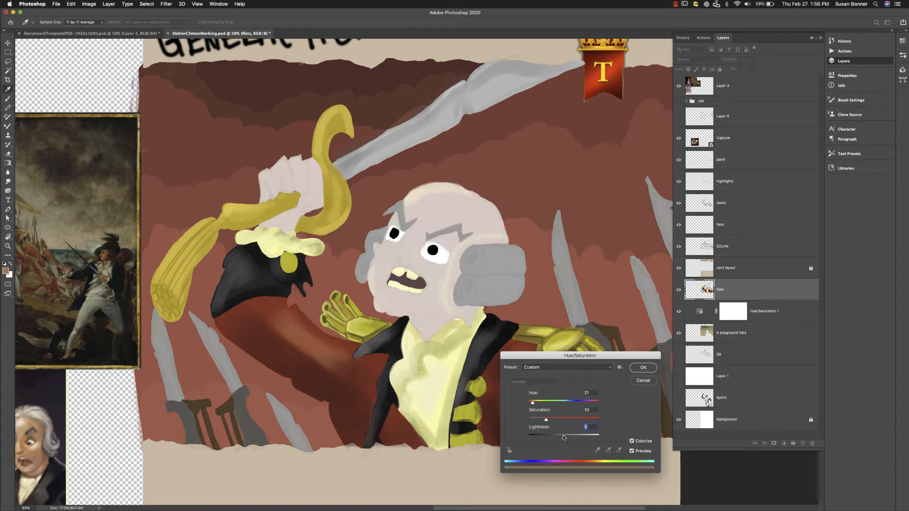
{"action": "left_click_drag", "start_coordinate": [564, 438], "coordinate": [555, 438]}
{"action": "left_click", "coordinate": [565, 420]}
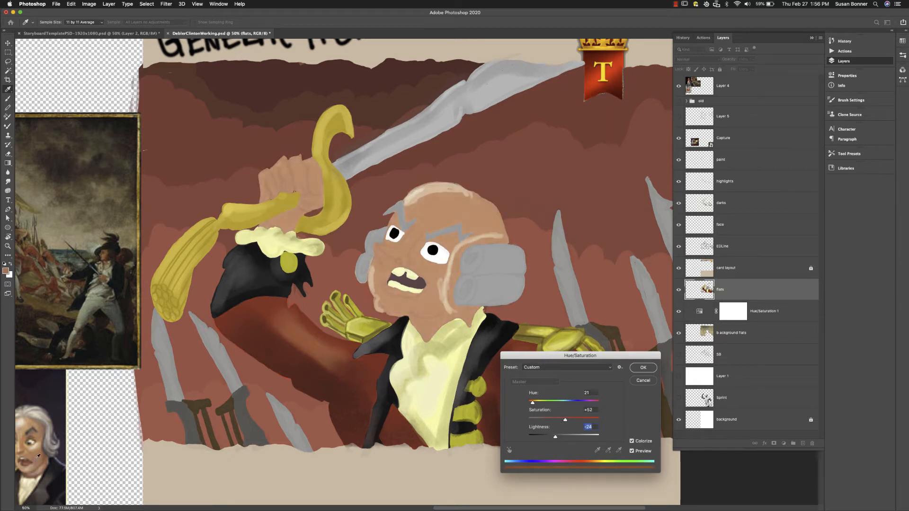
{"action": "left_click_drag", "start_coordinate": [55, 457], "coordinate": [121, 433]}
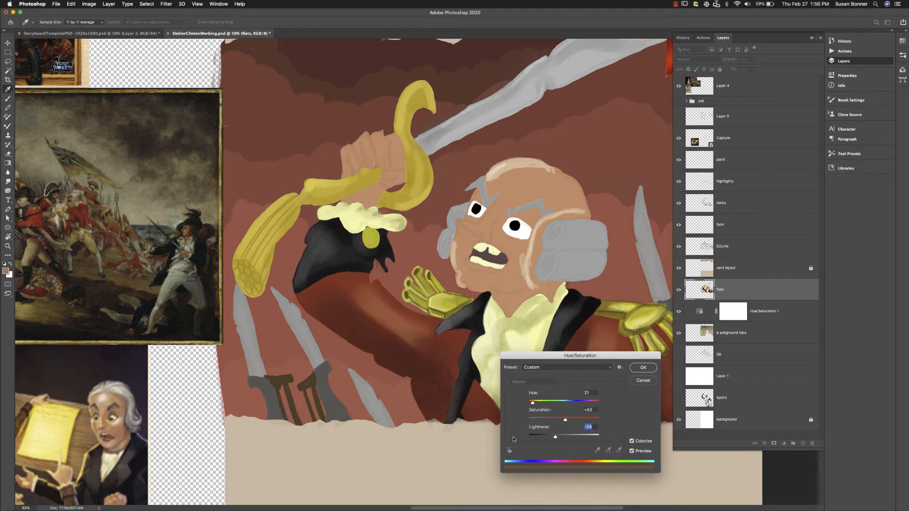
{"action": "left_click", "coordinate": [644, 368]}
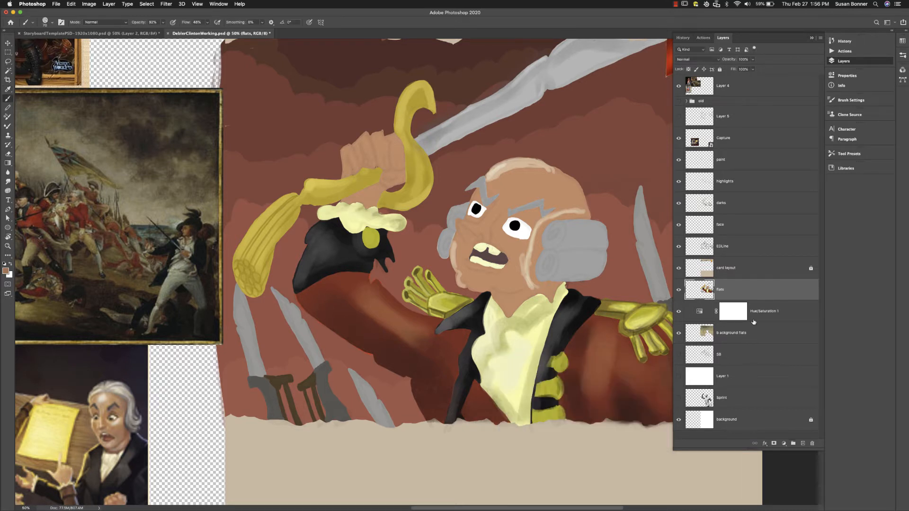
On the highlights layer, lasso the pale strokes beside the general's wig and ear, delete them and deselect.
{"action": "left_click", "coordinate": [746, 205]}
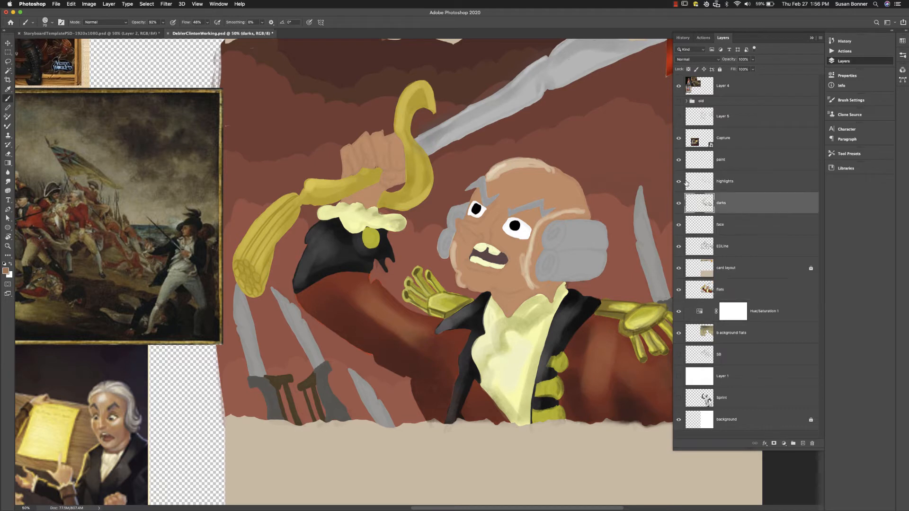
{"action": "left_click", "coordinate": [717, 182]}
{"action": "key", "text": "l"}
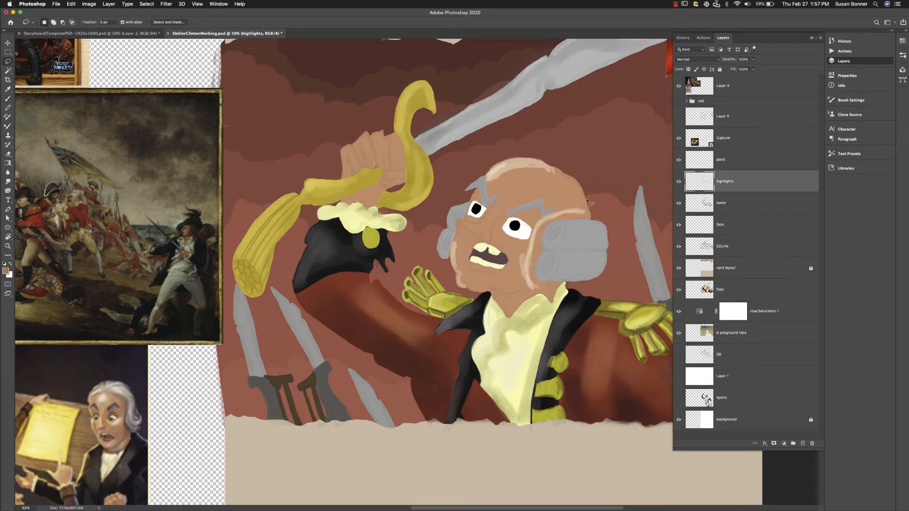
{"action": "mouse_move", "coordinate": [593, 205]}
{"action": "left_mouse_down"}
{"action": "mouse_move", "coordinate": [565, 179]}
{"action": "mouse_move", "coordinate": [533, 177]}
{"action": "mouse_move", "coordinate": [509, 193]}
{"action": "mouse_move", "coordinate": [496, 286]}
{"action": "mouse_move", "coordinate": [599, 240]}
{"action": "mouse_move", "coordinate": [600, 209]}
{"action": "left_mouse_up"}
{"action": "key", "text": "BackSpace"}
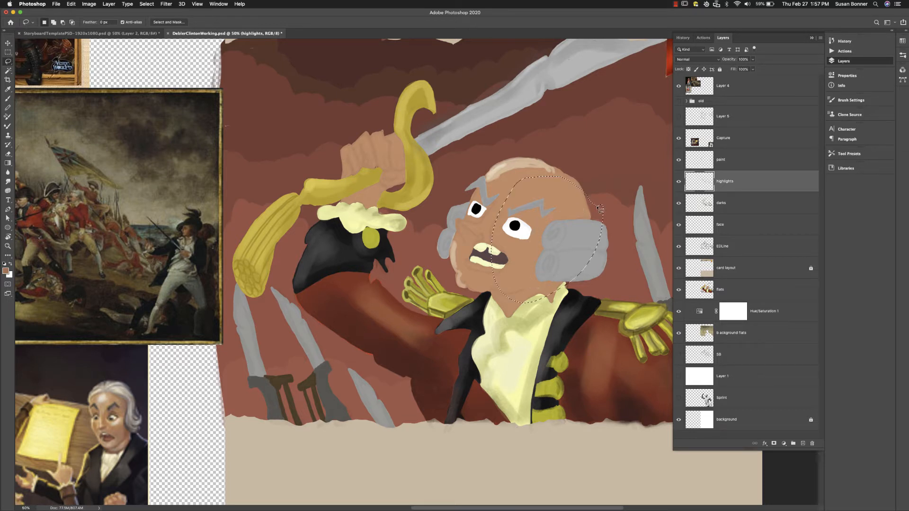
{"action": "key", "text": "super+d"}
Toggle the highlights layer's visibility to examine which pale marks on the head belong to it.
{"action": "left_click", "coordinate": [750, 203]}
{"action": "left_click", "coordinate": [744, 230]}
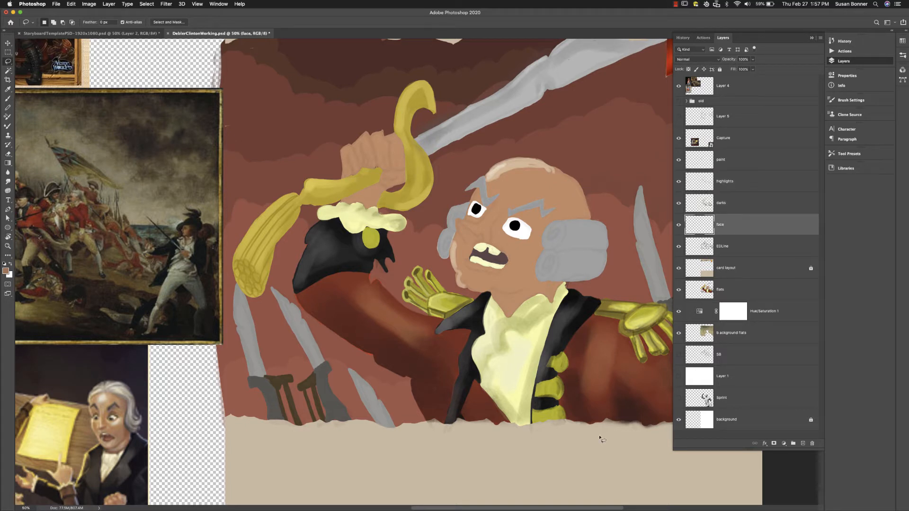
{"action": "left_click", "coordinate": [731, 187]}
{"action": "left_click", "coordinate": [679, 183]}
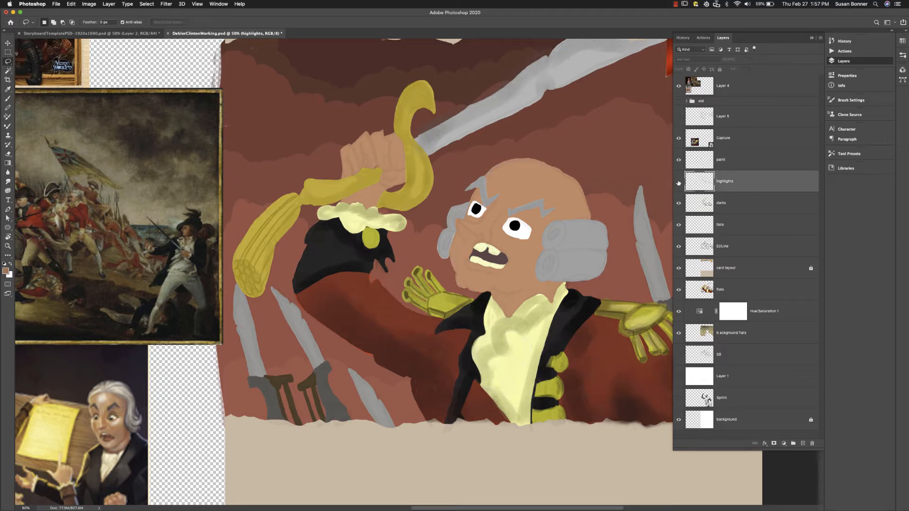
{"action": "left_click", "coordinate": [679, 182]}
{"action": "left_click", "coordinate": [679, 183]}
{"action": "left_click", "coordinate": [679, 182]}
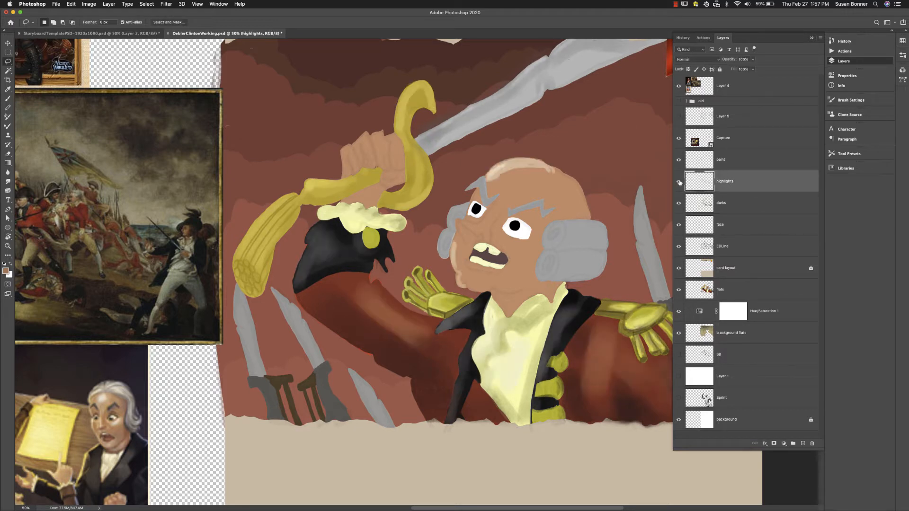
{"action": "left_click", "coordinate": [679, 183]}
{"action": "left_click", "coordinate": [679, 183]}
Cut the remaining head highlights from the highlights layer, paste them in place on the face layer and check them by toggling its visibility.
{"action": "mouse_move", "coordinate": [543, 141]}
{"action": "left_mouse_down"}
{"action": "mouse_move", "coordinate": [449, 295]}
{"action": "mouse_move", "coordinate": [485, 279]}
{"action": "mouse_move", "coordinate": [592, 165]}
{"action": "left_mouse_up"}
{"action": "key", "text": "Delete"}
{"action": "key", "text": "super+d"}
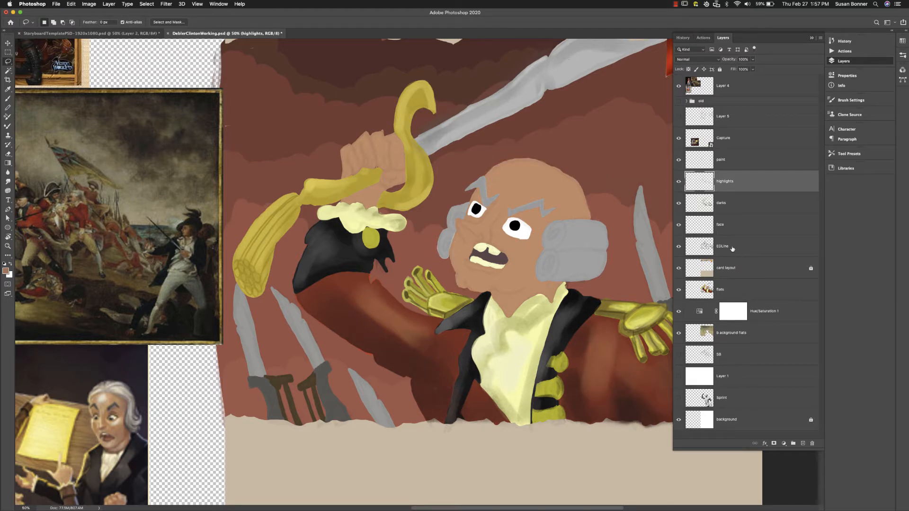
{"action": "left_click", "coordinate": [736, 231]}
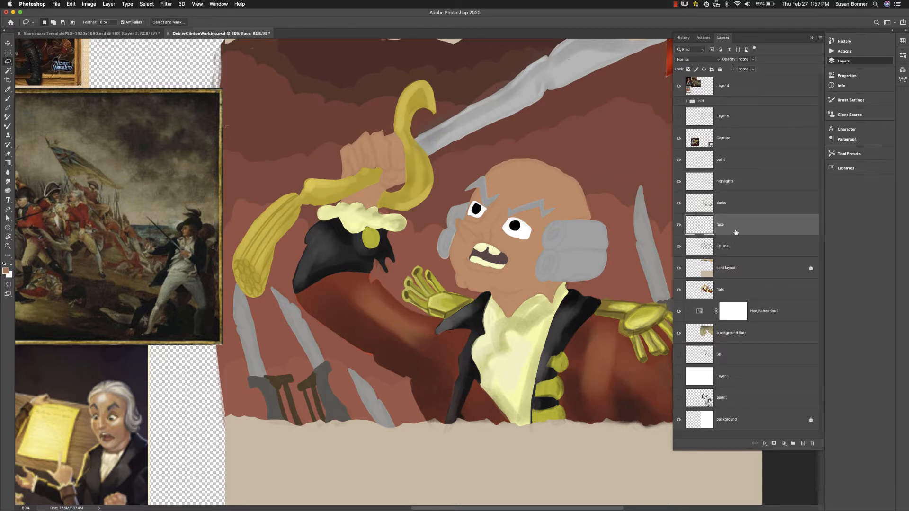
{"action": "key", "text": "super+shift+v"}
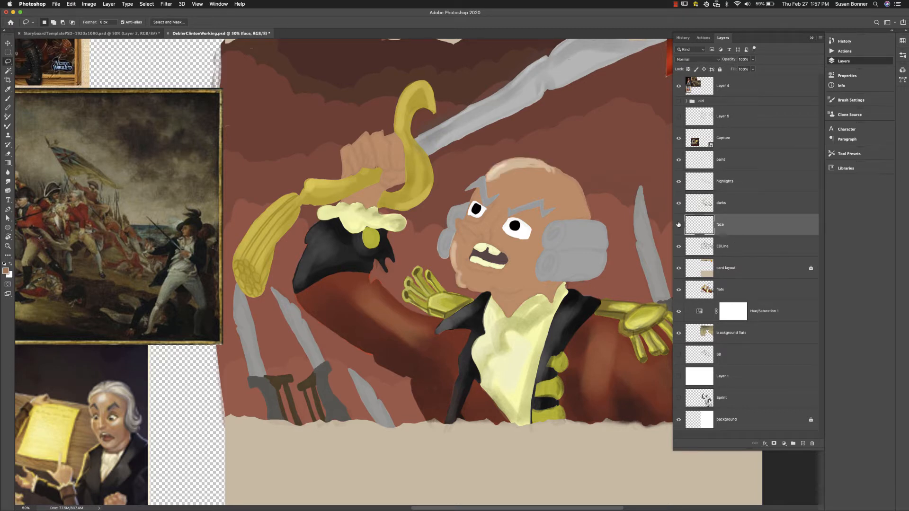
{"action": "left_click", "coordinate": [678, 224]}
{"action": "left_click", "coordinate": [678, 224]}
{"action": "left_click", "coordinate": [678, 225]}
{"action": "left_click", "coordinate": [679, 226]}
Brush darker skin shading along the jaw and around the nose and eyes on the face layer, lowering brush opacity to 40%.
{"action": "key", "text": "i"}
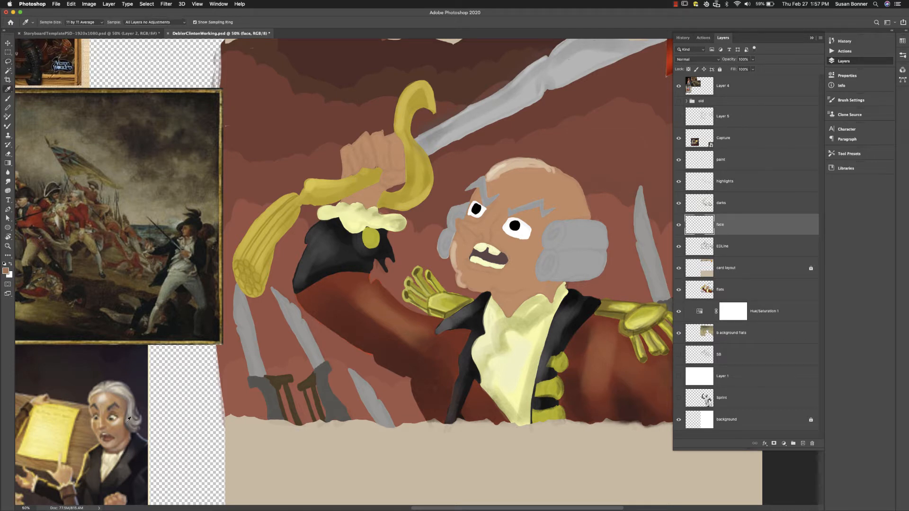
{"action": "key", "text": "b"}
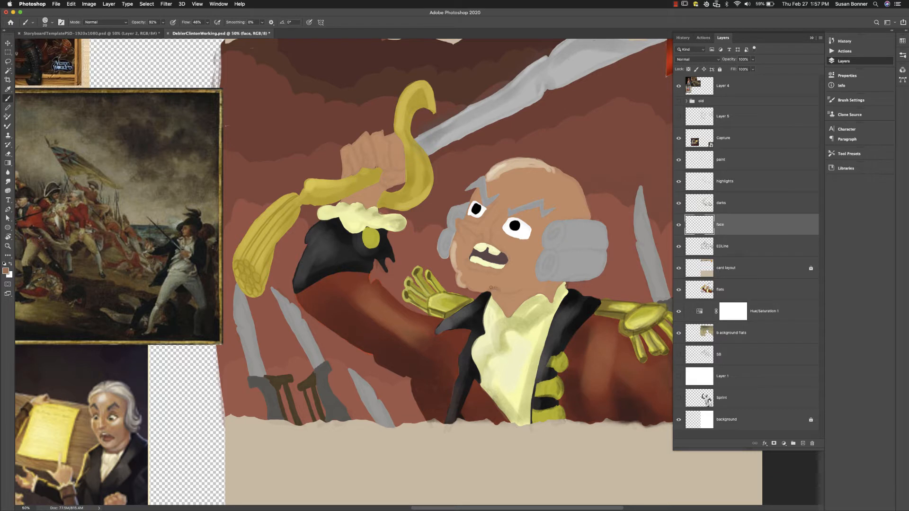
{"action": "mouse_move", "coordinate": [491, 287]}
{"action": "left_mouse_down"}
{"action": "mouse_move", "coordinate": [528, 285]}
{"action": "mouse_move", "coordinate": [518, 293]}
{"action": "mouse_move", "coordinate": [533, 280]}
{"action": "left_mouse_up"}
{"action": "left_click_drag", "start_coordinate": [481, 237], "coordinate": [506, 208]}
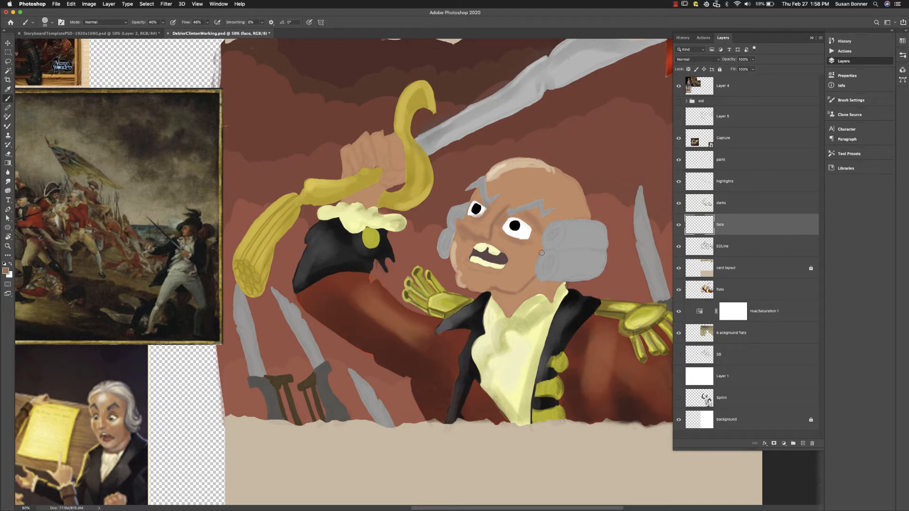
Sample a gray tone and softly shade the whites of both eyes with the Brush tool.
{"action": "key", "text": "i"}
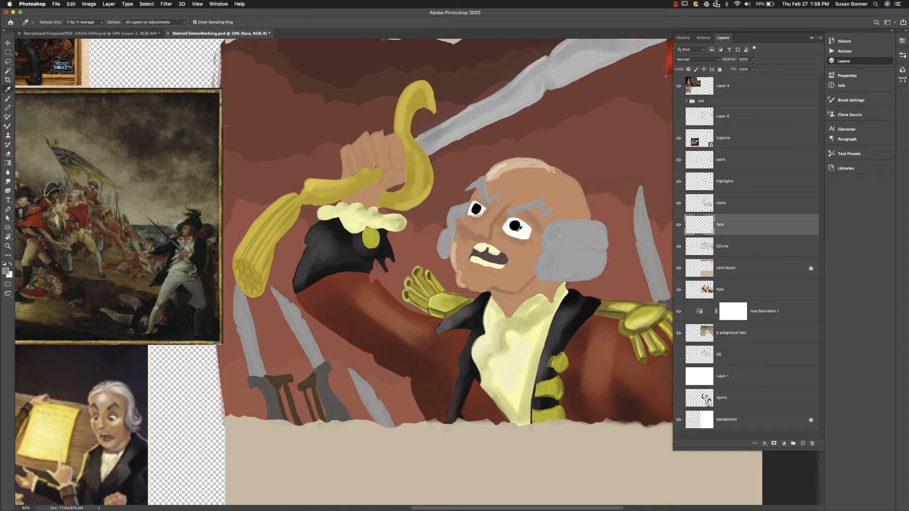
{"action": "key", "text": "b"}
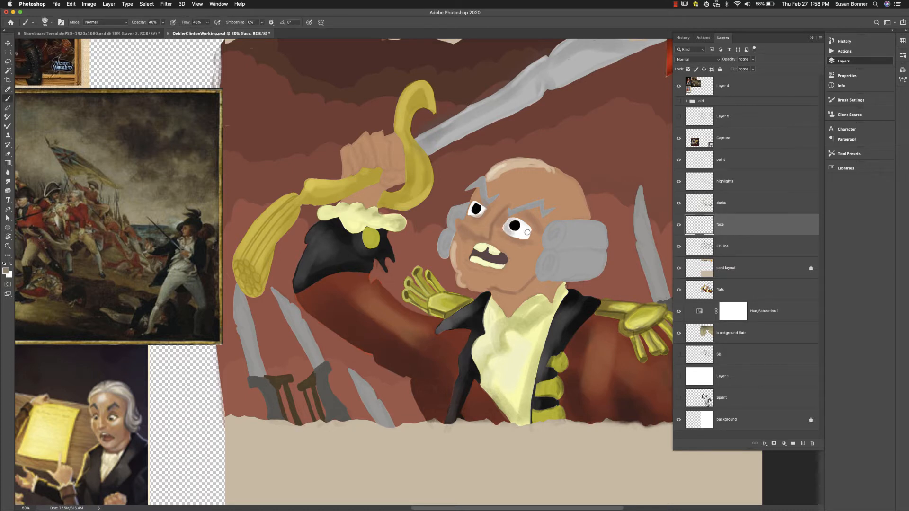
{"action": "left_click_drag", "start_coordinate": [512, 233], "coordinate": [528, 235]}
{"action": "mouse_move", "coordinate": [469, 209]}
{"action": "left_mouse_down"}
{"action": "mouse_move", "coordinate": [475, 204]}
{"action": "mouse_move", "coordinate": [521, 235]}
{"action": "left_mouse_up"}
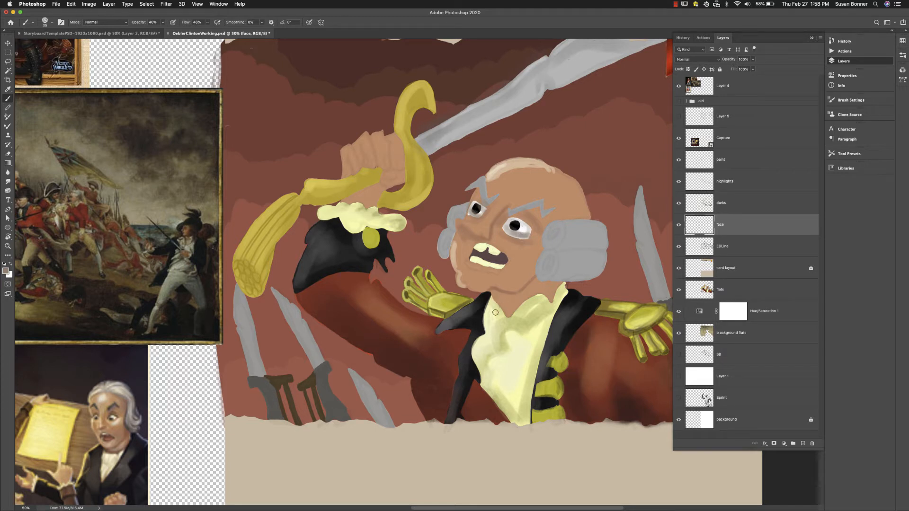
Enlarge the Capture reference image with Free Transform and position its standing man right beside the general's face.
{"action": "key", "text": "i"}
{"action": "key", "text": "v"}
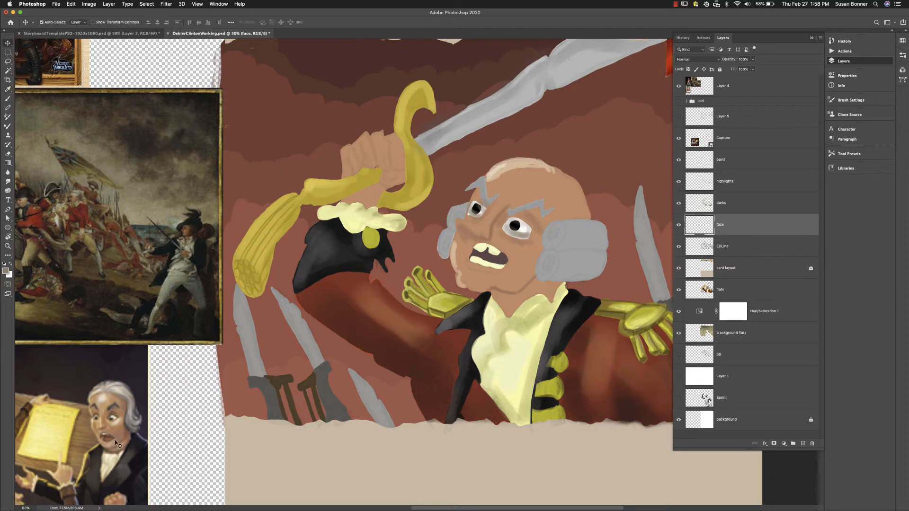
{"action": "left_click", "coordinate": [118, 445]}
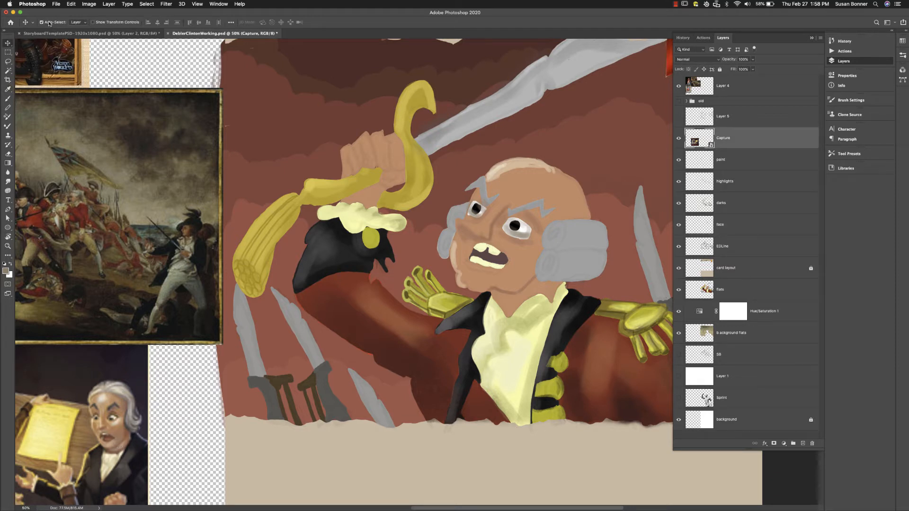
{"action": "key", "text": "super+t"}
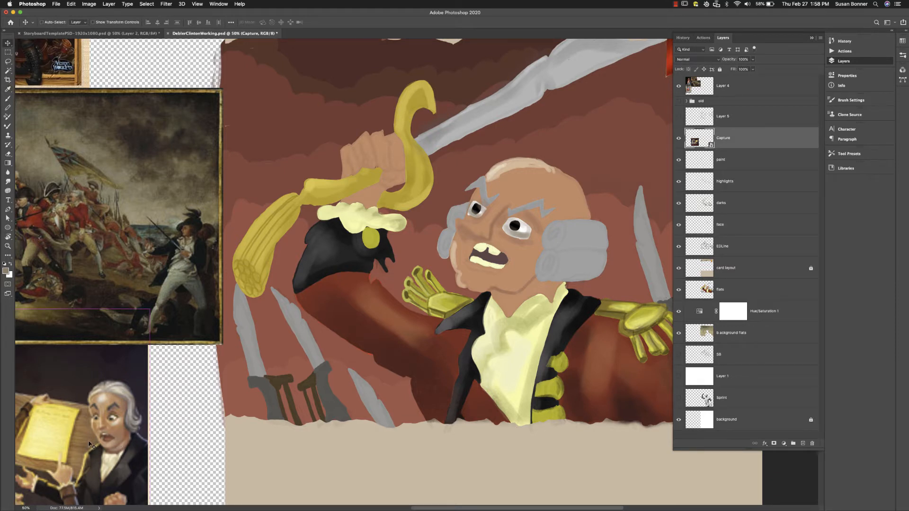
{"action": "left_click_drag", "start_coordinate": [150, 308], "coordinate": [454, 84]}
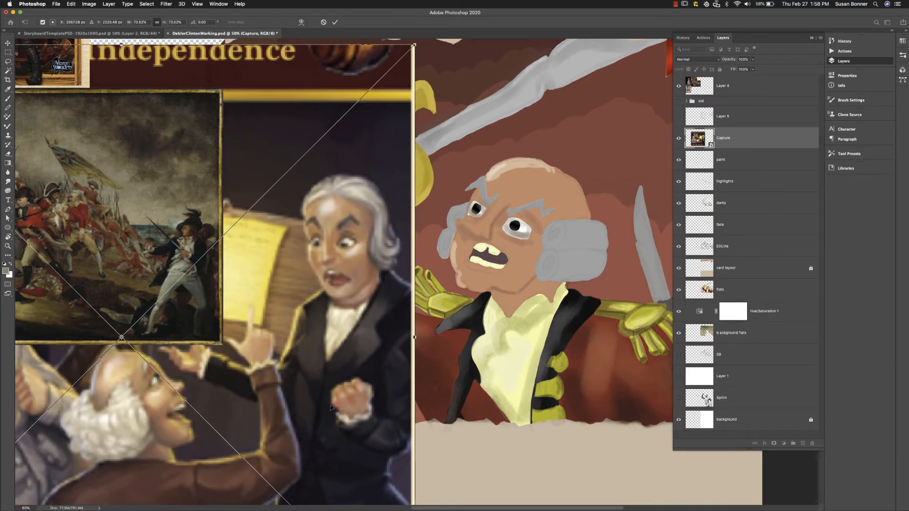
{"action": "left_click_drag", "start_coordinate": [359, 373], "coordinate": [360, 351]}
{"action": "key", "text": "Return"}
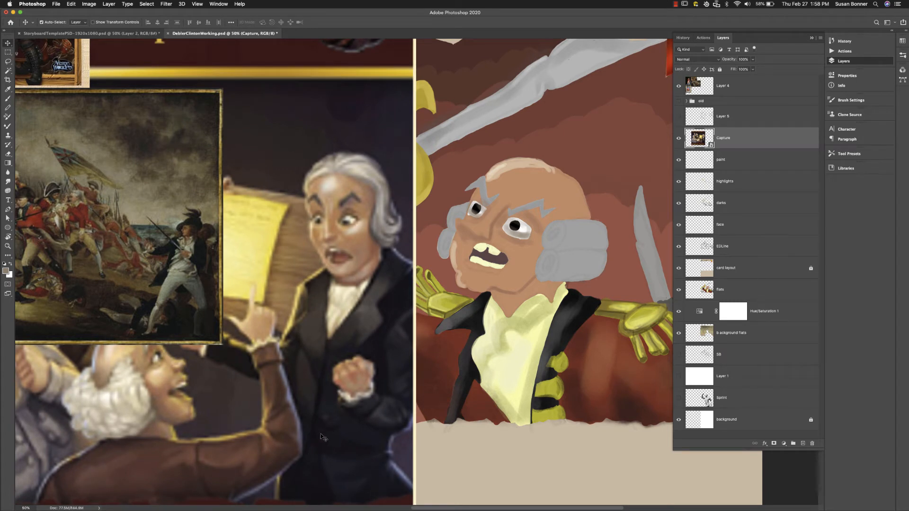
{"action": "left_click_drag", "start_coordinate": [362, 306], "coordinate": [362, 343]}
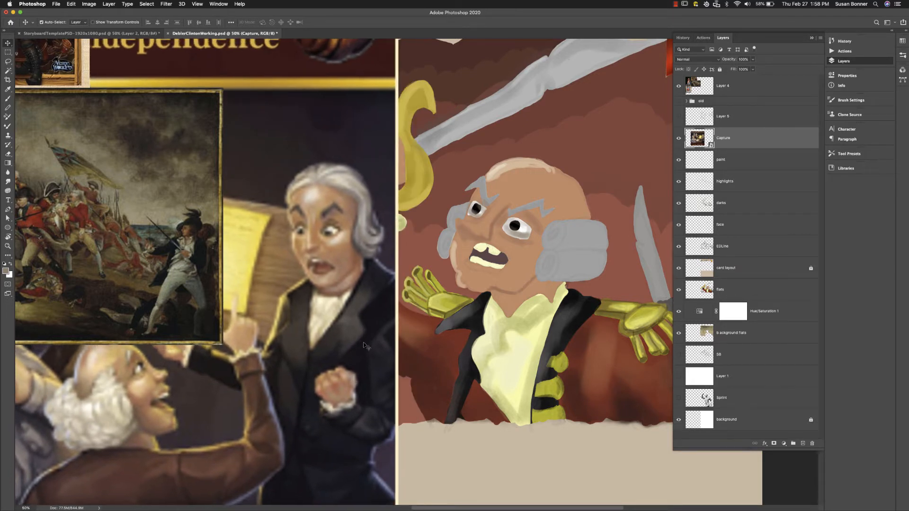
Sample a warm golden skin tone from the standing man's face in the reference and return to the Brush tool.
{"action": "key", "text": "i"}
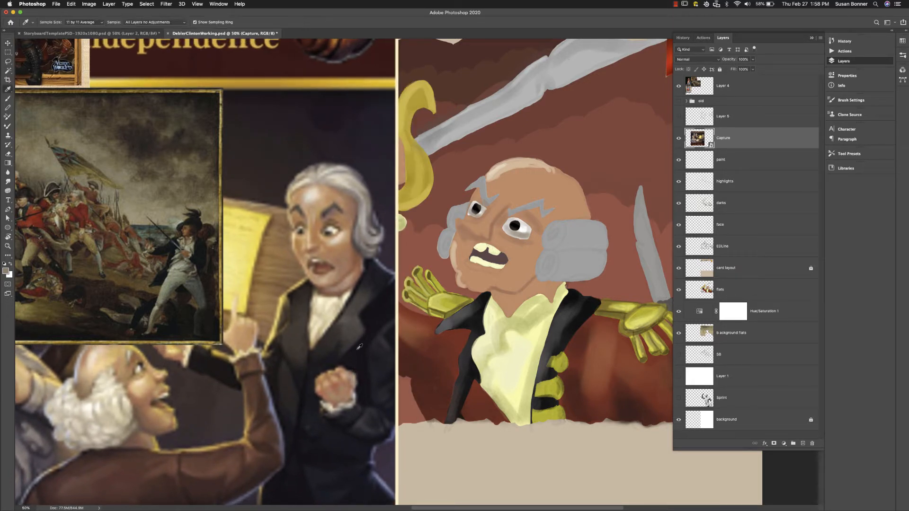
{"action": "left_click", "coordinate": [302, 242]}
{"action": "key", "text": "b"}
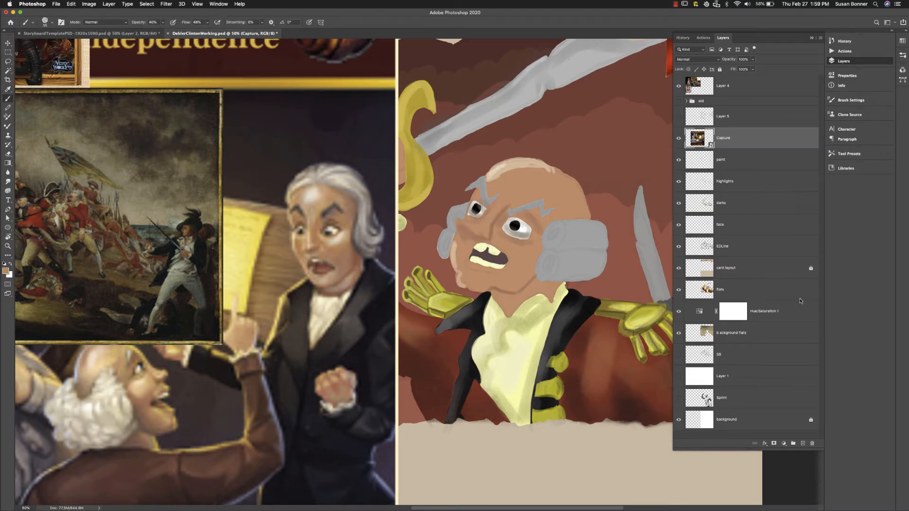
Lock the flats layer again and make the face layer active for painting.
{"action": "left_click", "coordinate": [772, 294]}
{"action": "left_click", "coordinate": [719, 69]}
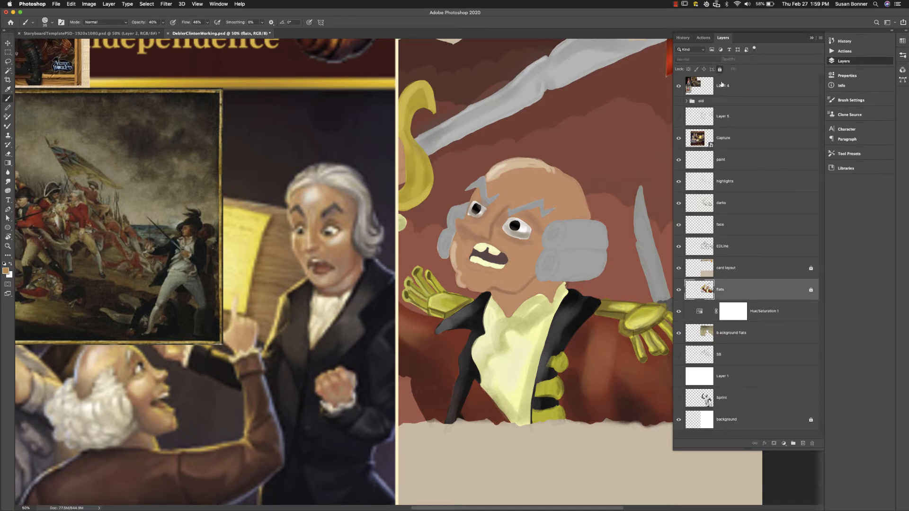
{"action": "left_click", "coordinate": [748, 229]}
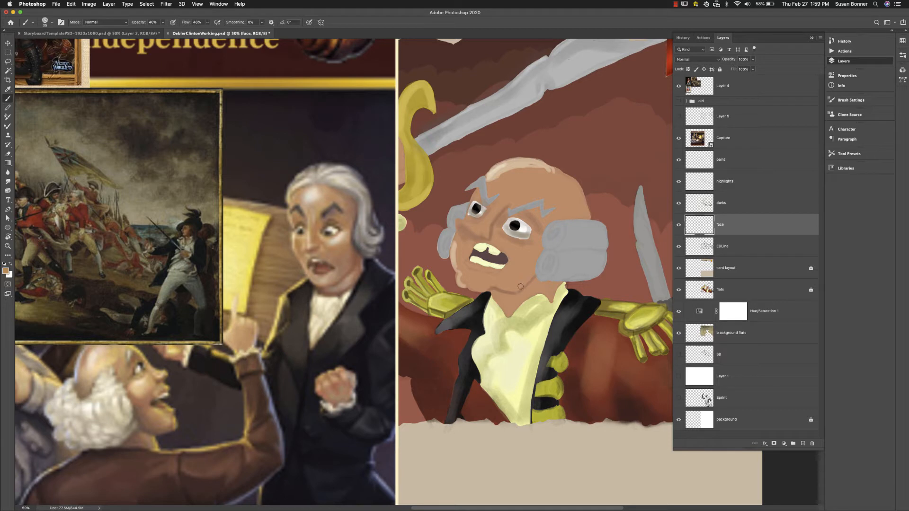
Enlarge the brush tip by seven increments and brush the warm tone over the general's lower cheek and jaw.
{"action": "key", "text": "bracketright"}
{"action": "key", "text": "bracketright"}
{"action": "key", "text": "bracketright"}
{"action": "key", "text": "bracketright"}
{"action": "key", "text": "bracketright"}
{"action": "key", "text": "bracketright"}
{"action": "key", "text": "bracketright"}
{"action": "mouse_move", "coordinate": [526, 261]}
{"action": "left_mouse_down"}
{"action": "mouse_move", "coordinate": [520, 281]}
{"action": "mouse_move", "coordinate": [517, 250]}
{"action": "mouse_move", "coordinate": [531, 253]}
{"action": "mouse_move", "coordinate": [479, 282]}
{"action": "mouse_move", "coordinate": [520, 271]}
{"action": "mouse_move", "coordinate": [527, 248]}
{"action": "mouse_move", "coordinate": [515, 286]}
{"action": "left_mouse_up"}
Sample the standing man's cheek tone from the reference, shift it to a more saturated red-orange (#cb6748), and return to the Brush tool.
{"action": "key", "text": "i"}
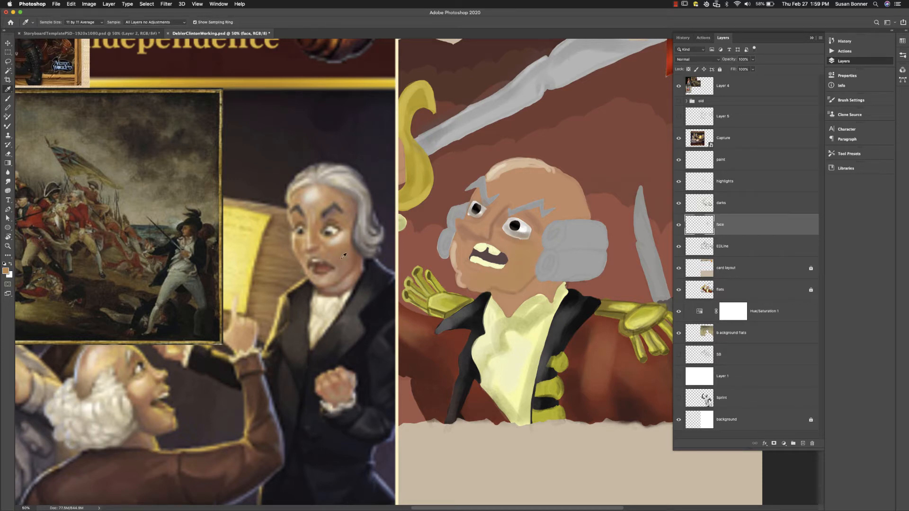
{"action": "left_click", "coordinate": [345, 252]}
{"action": "left_click", "coordinate": [6, 271]}
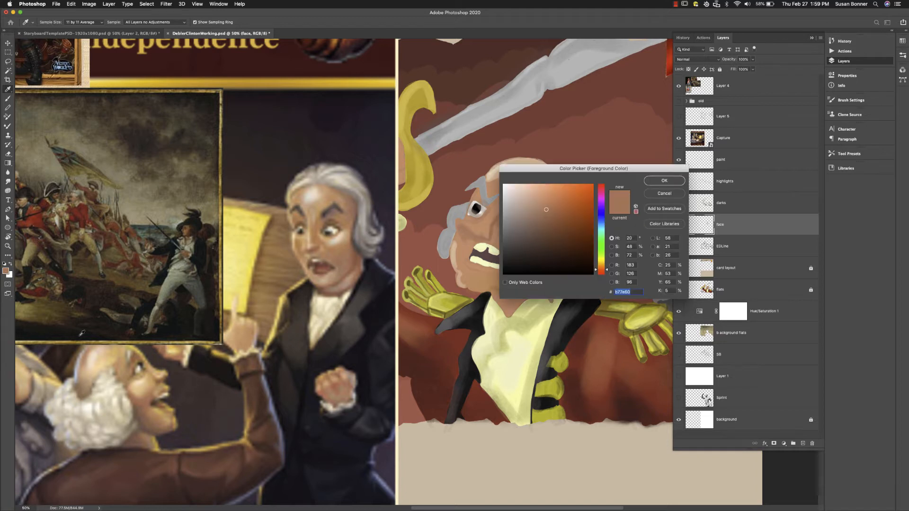
{"action": "left_click", "coordinate": [606, 265]}
{"action": "left_click_drag", "start_coordinate": [605, 265], "coordinate": [601, 270]}
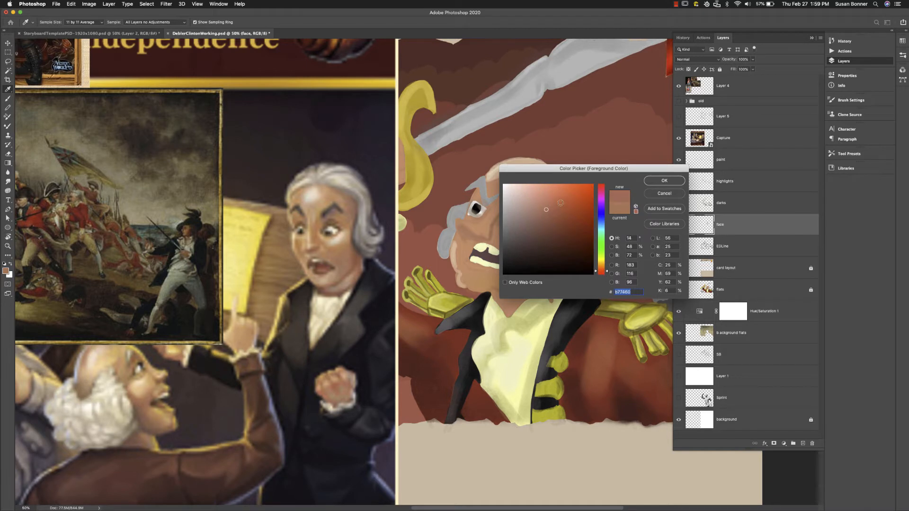
{"action": "left_click", "coordinate": [678, 179]}
{"action": "key", "text": "b"}
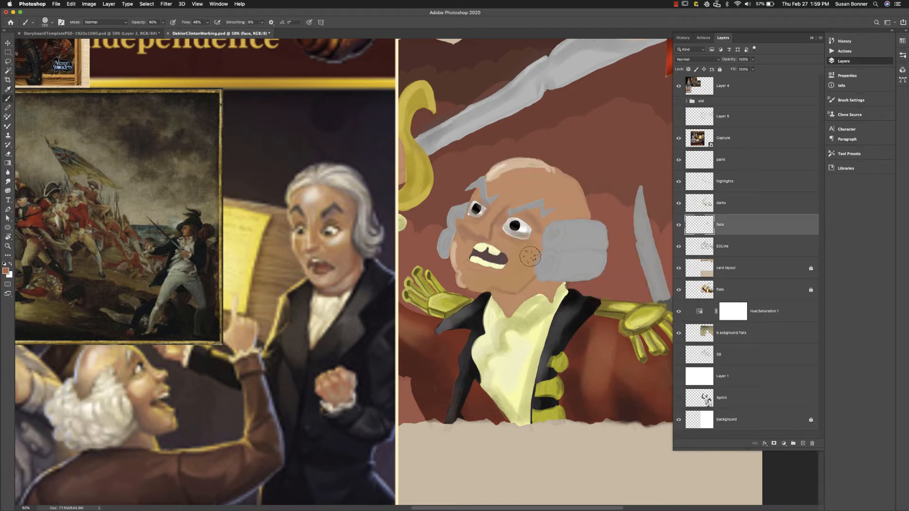
Brush the red-orange tone over the general's cheek, jaw and chin, and reduce the brush tip by five increments.
{"action": "mouse_move", "coordinate": [521, 282]}
{"action": "left_mouse_down"}
{"action": "mouse_move", "coordinate": [525, 270]}
{"action": "mouse_move", "coordinate": [479, 283]}
{"action": "left_mouse_up"}
{"action": "mouse_move", "coordinate": [525, 260]}
{"action": "left_mouse_down"}
{"action": "mouse_move", "coordinate": [522, 280]}
{"action": "mouse_move", "coordinate": [476, 280]}
{"action": "mouse_move", "coordinate": [522, 293]}
{"action": "mouse_move", "coordinate": [501, 297]}
{"action": "mouse_move", "coordinate": [509, 306]}
{"action": "mouse_move", "coordinate": [513, 298]}
{"action": "mouse_move", "coordinate": [499, 295]}
{"action": "mouse_move", "coordinate": [508, 306]}
{"action": "mouse_move", "coordinate": [507, 297]}
{"action": "mouse_move", "coordinate": [536, 285]}
{"action": "mouse_move", "coordinate": [550, 292]}
{"action": "mouse_move", "coordinate": [564, 284]}
{"action": "mouse_move", "coordinate": [536, 277]}
{"action": "mouse_move", "coordinate": [489, 301]}
{"action": "left_mouse_up"}
{"action": "key", "text": "bracketleft"}
{"action": "key", "text": "bracketleft"}
{"action": "key", "text": "bracketleft"}
{"action": "key", "text": "bracketleft"}
{"action": "key", "text": "bracketleft"}
Lasso the general's neck below the jaw, subtract the shirt with the Magic Wand on the flats layer, and reactivate the face layer.
{"action": "key", "text": "l"}
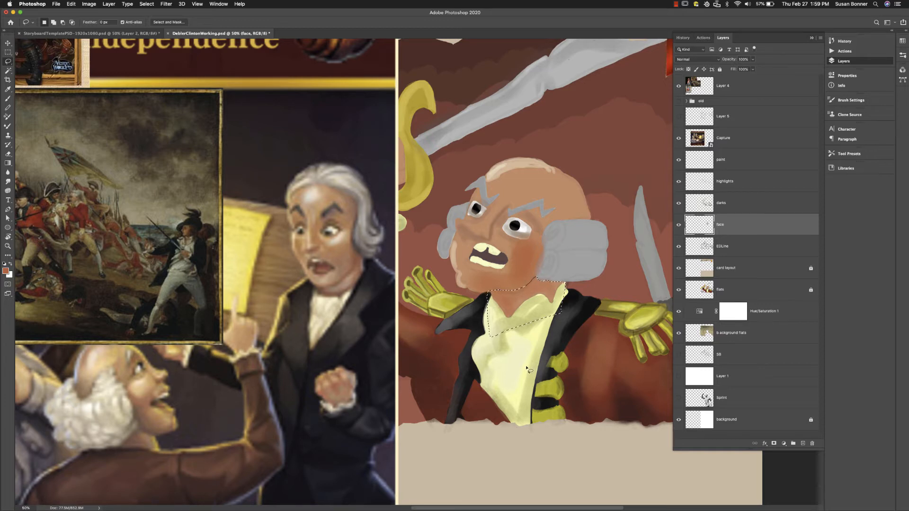
{"action": "left_click", "coordinate": [703, 290]}
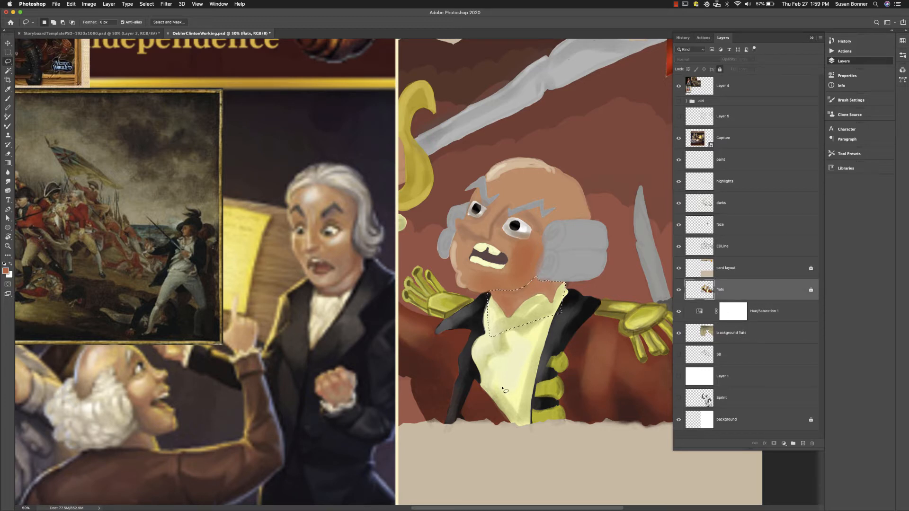
{"action": "key", "text": "alt"}
{"action": "key", "text": "w"}
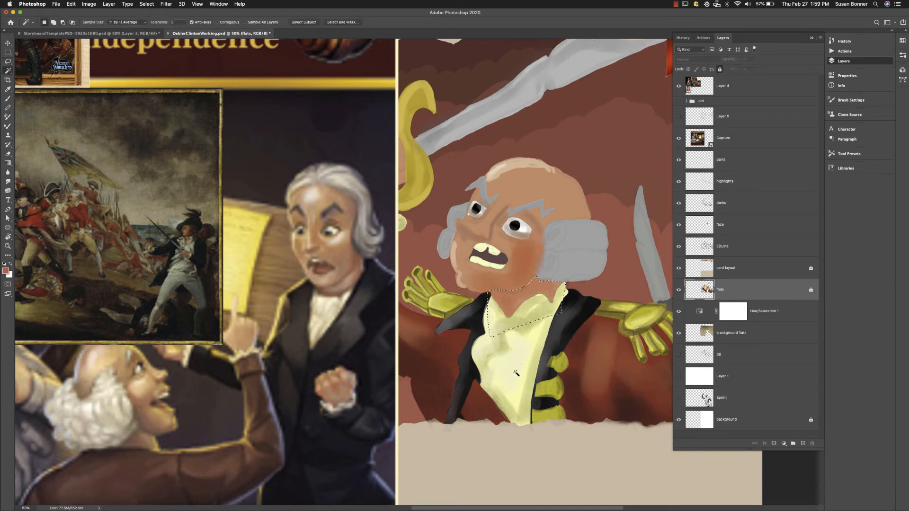
{"action": "left_click", "coordinate": [528, 351], "text": "alt"}
{"action": "key", "text": "super+d"}
{"action": "left_click", "coordinate": [740, 222]}
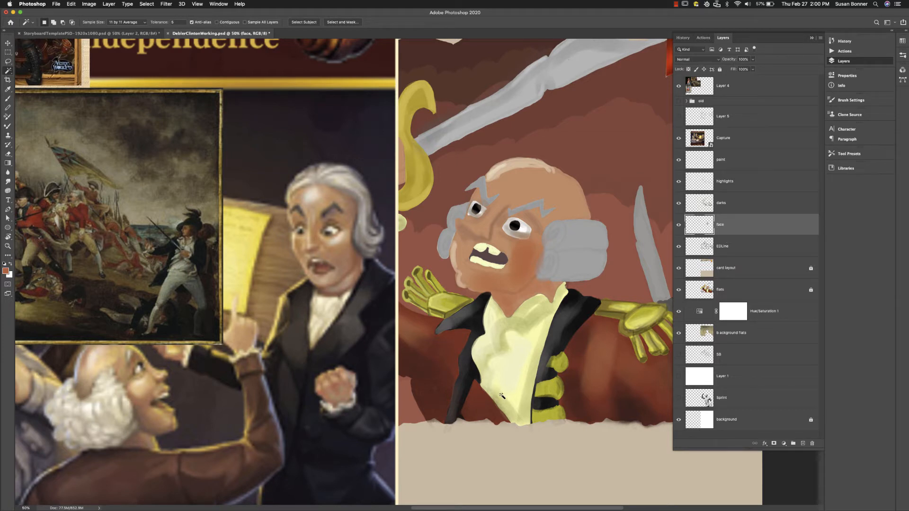
Choose a dark brown foreground color, enlarge the brush by six increments, and shade the general's neck under the jaw.
{"action": "key", "text": "b"}
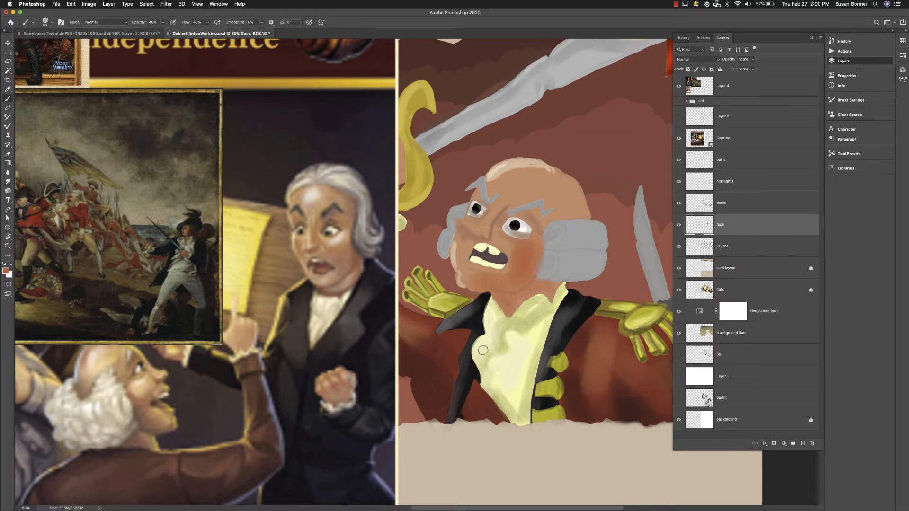
{"action": "left_click", "coordinate": [7, 270]}
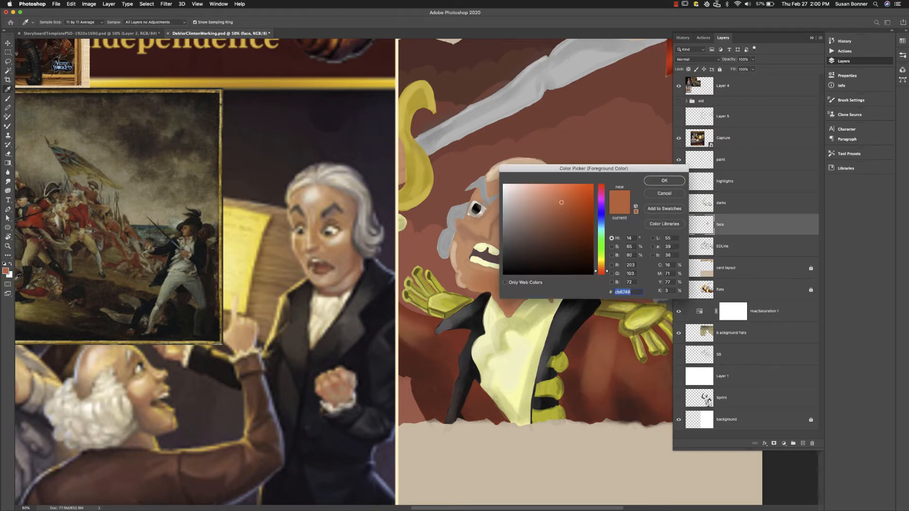
{"action": "left_click", "coordinate": [545, 239]}
{"action": "left_click", "coordinate": [664, 180]}
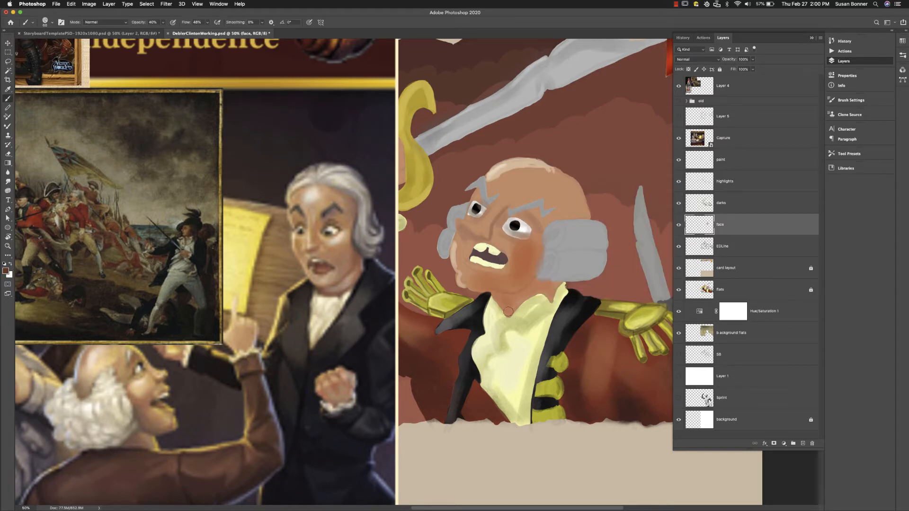
{"action": "key", "text": "bracketright"}
{"action": "key", "text": "bracketright"}
{"action": "key", "text": "bracketright"}
{"action": "key", "text": "bracketright"}
{"action": "key", "text": "bracketright"}
{"action": "key", "text": "bracketright"}
{"action": "left_click_drag", "start_coordinate": [487, 299], "coordinate": [581, 274]}
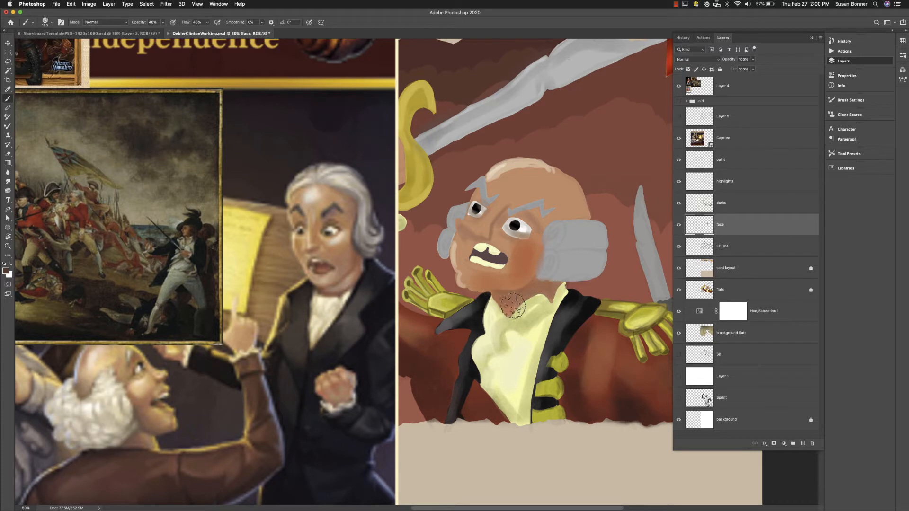
Reduce the brush by eight increments and paint a thin dark shadow along the skin bordering the wig up to the temple.
{"action": "key", "text": "bracketleft"}
{"action": "key", "text": "bracketleft"}
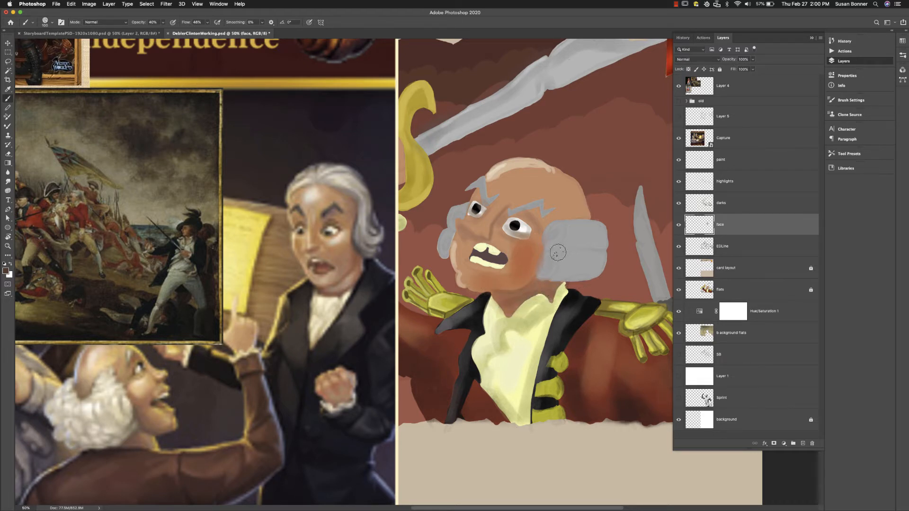
{"action": "key", "text": "bracketleft"}
{"action": "key", "text": "bracketleft"}
{"action": "key", "text": "bracketleft"}
{"action": "key", "text": "bracketleft"}
{"action": "key", "text": "bracketleft"}
{"action": "key", "text": "bracketleft"}
{"action": "mouse_move", "coordinate": [537, 274]}
{"action": "left_mouse_down"}
{"action": "mouse_move", "coordinate": [554, 221]}
{"action": "mouse_move", "coordinate": [589, 215]}
{"action": "left_mouse_up"}
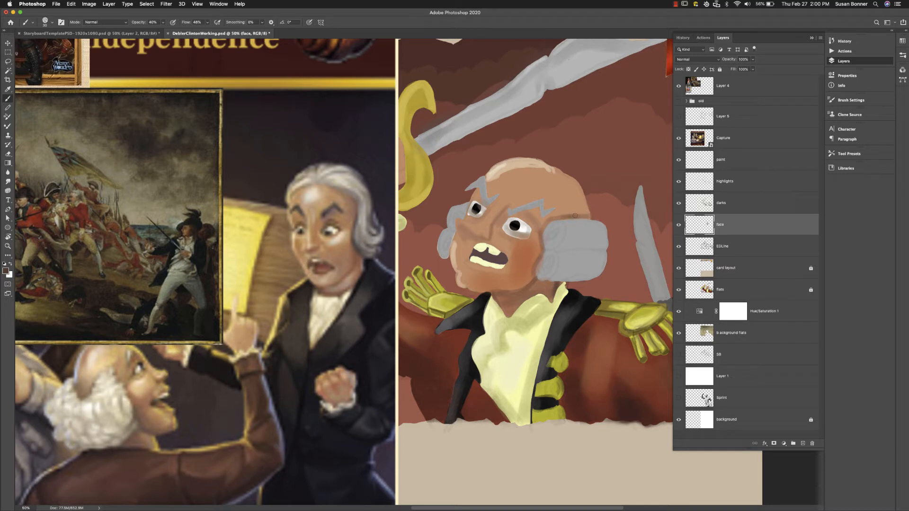
Enlarge the brush by seven increments and select the general's skin area on the flats layer with the Magic Wand.
{"action": "key", "text": "bracketright"}
{"action": "key", "text": "bracketright"}
{"action": "key", "text": "bracketright"}
{"action": "key", "text": "bracketright"}
{"action": "key", "text": "bracketright"}
{"action": "key", "text": "bracketright"}
{"action": "key", "text": "bracketright"}
{"action": "left_click", "coordinate": [712, 296]}
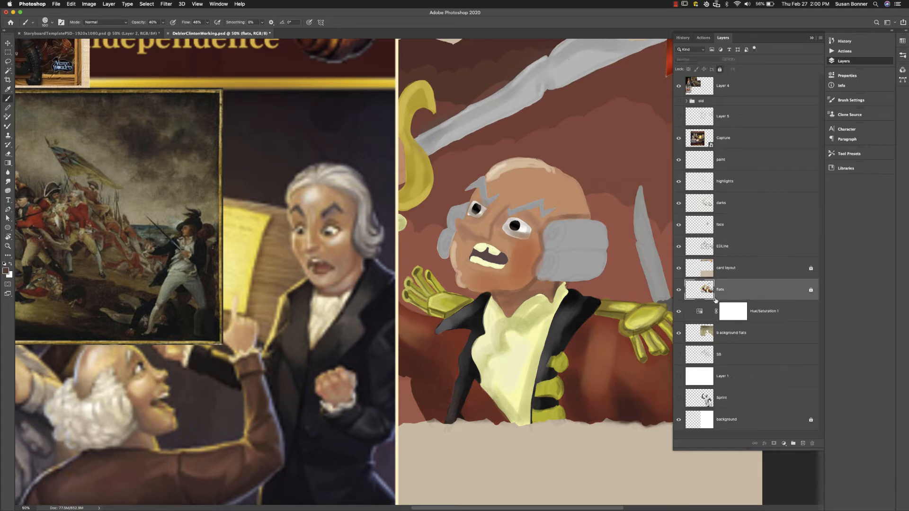
{"action": "key", "text": "w"}
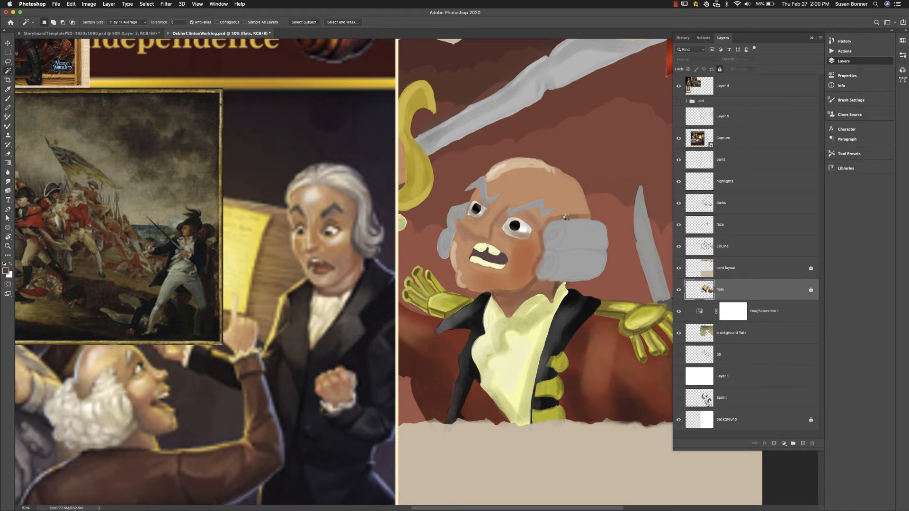
{"action": "left_click", "coordinate": [567, 218]}
{"action": "key", "text": "super+d"}
{"action": "key", "text": "b"}
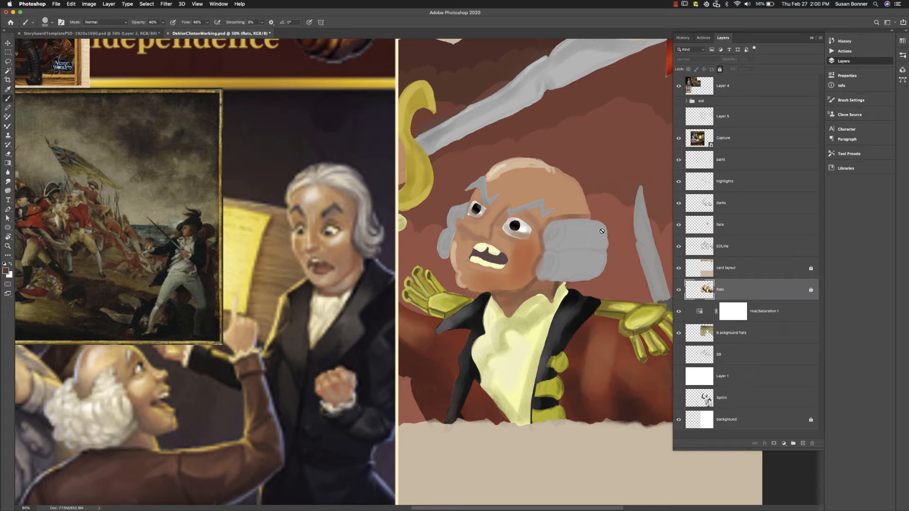
Shade the side of the general's forehead and temple on the face layer with the brush at 30% opacity.
{"action": "left_click", "coordinate": [736, 225]}
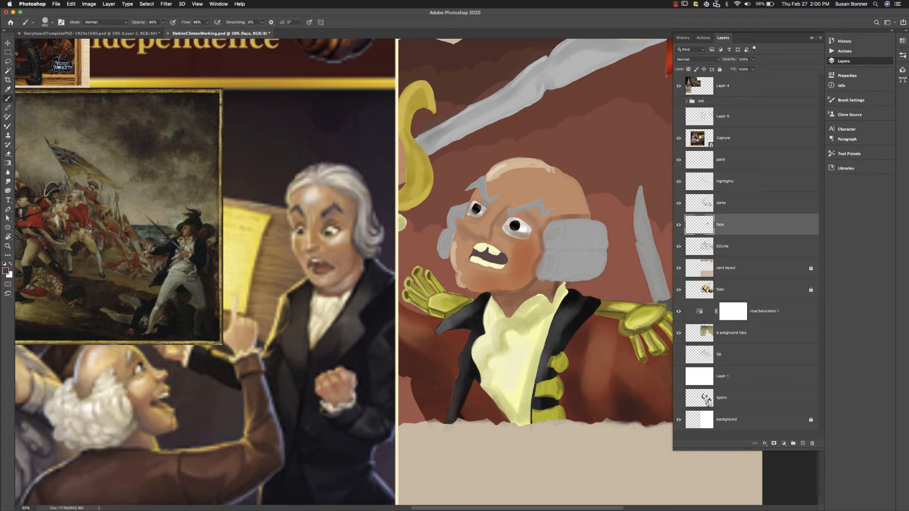
{"action": "key", "text": "3"}
{"action": "mouse_move", "coordinate": [568, 181]}
{"action": "left_mouse_down"}
{"action": "mouse_move", "coordinate": [582, 214]}
{"action": "mouse_move", "coordinate": [579, 193]}
{"action": "mouse_move", "coordinate": [555, 213]}
{"action": "mouse_move", "coordinate": [549, 172]}
{"action": "mouse_move", "coordinate": [549, 231]}
{"action": "mouse_move", "coordinate": [533, 173]}
{"action": "mouse_move", "coordinate": [551, 188]}
{"action": "mouse_move", "coordinate": [561, 183]}
{"action": "mouse_move", "coordinate": [530, 192]}
{"action": "mouse_move", "coordinate": [540, 216]}
{"action": "mouse_move", "coordinate": [524, 270]}
{"action": "mouse_move", "coordinate": [540, 237]}
{"action": "left_mouse_up"}
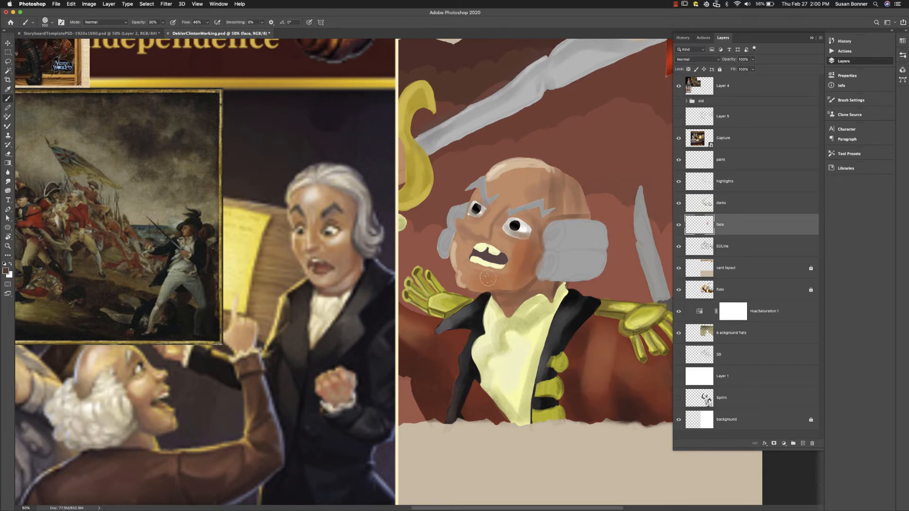
Reduce the brush by six increments and shade the general's inner brow and the side of his nose.
{"action": "key", "text": "bracketleft"}
{"action": "key", "text": "bracketleft"}
{"action": "key", "text": "bracketleft"}
{"action": "key", "text": "bracketleft"}
{"action": "key", "text": "bracketleft"}
{"action": "key", "text": "bracketleft"}
{"action": "mouse_move", "coordinate": [500, 211]}
{"action": "left_mouse_down"}
{"action": "mouse_move", "coordinate": [487, 238]}
{"action": "mouse_move", "coordinate": [473, 235]}
{"action": "left_mouse_up"}
Make the brush one increment smaller and sample the reddish-brown tone of the standing man's mouth in the reference.
{"action": "key", "text": "p"}
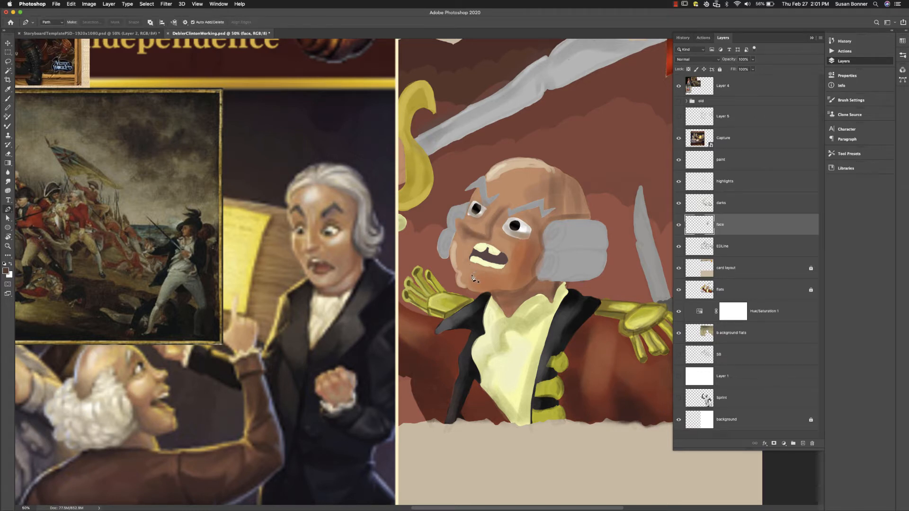
{"action": "key", "text": "b"}
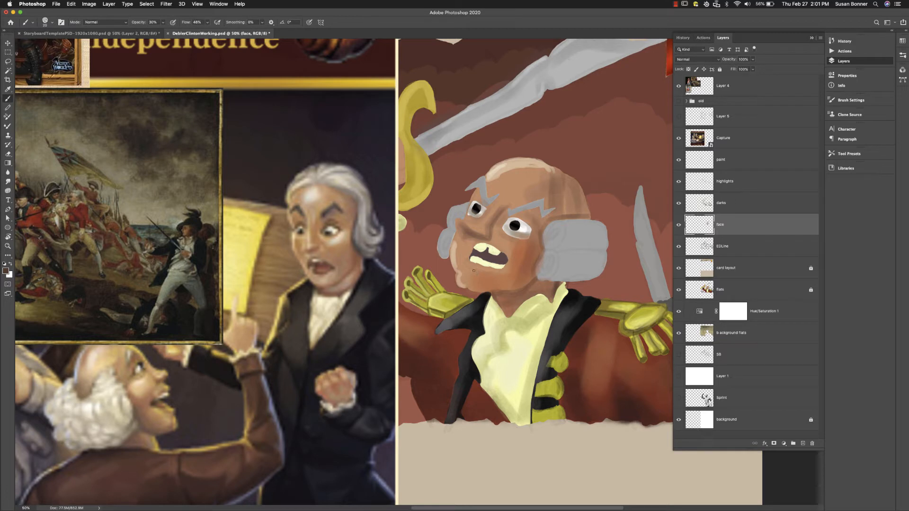
{"action": "key", "text": "bracketleft"}
{"action": "left_click", "coordinate": [322, 269], "text": "alt"}
Select the general's teeth on the flats layer with the Magic Wand and return to the Brush tool.
{"action": "left_click", "coordinate": [722, 290]}
{"action": "key", "text": "w"}
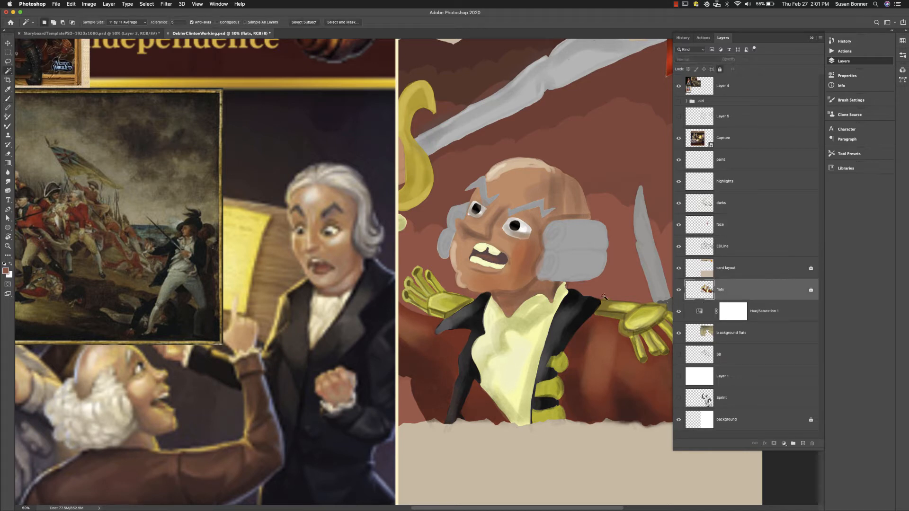
{"action": "left_click", "coordinate": [493, 252]}
{"action": "key", "text": "super+d"}
{"action": "key", "text": "b"}
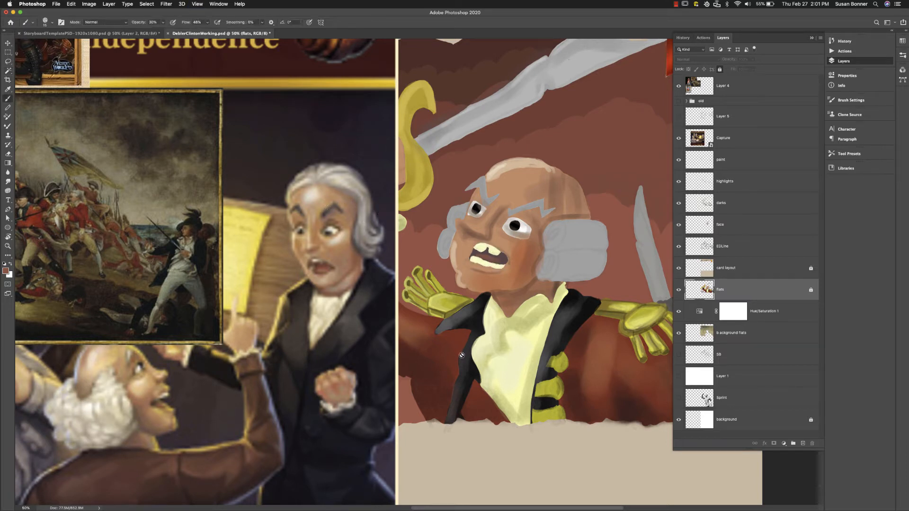
Sample the pale yellow of the general's teeth, darken it to a muted gray-green, and return to the Brush tool.
{"action": "key", "text": "i"}
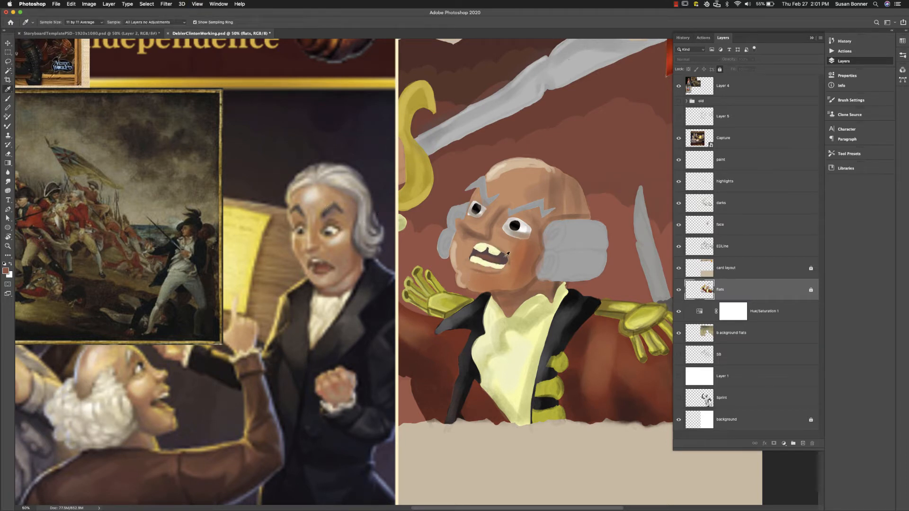
{"action": "left_click", "coordinate": [487, 260]}
{"action": "left_click", "coordinate": [5, 272]}
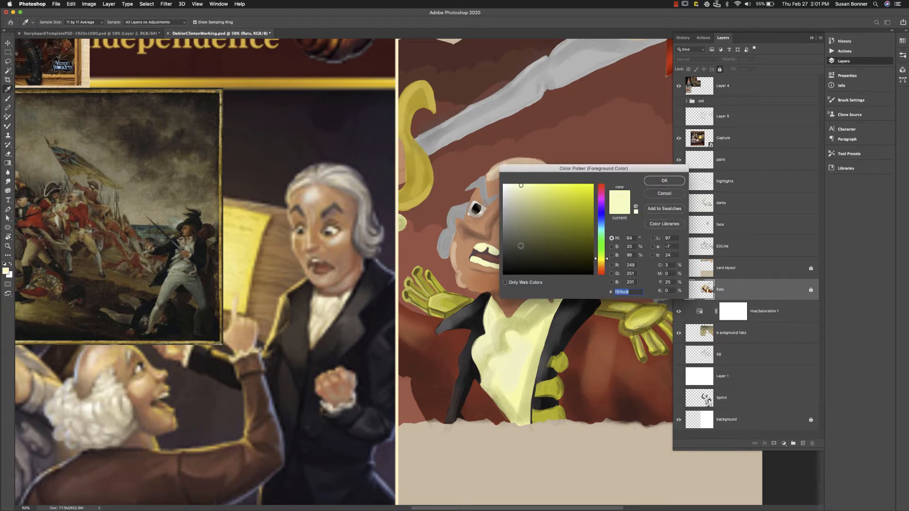
{"action": "left_click", "coordinate": [519, 213]}
{"action": "left_click", "coordinate": [672, 181]}
{"action": "key", "text": "b"}
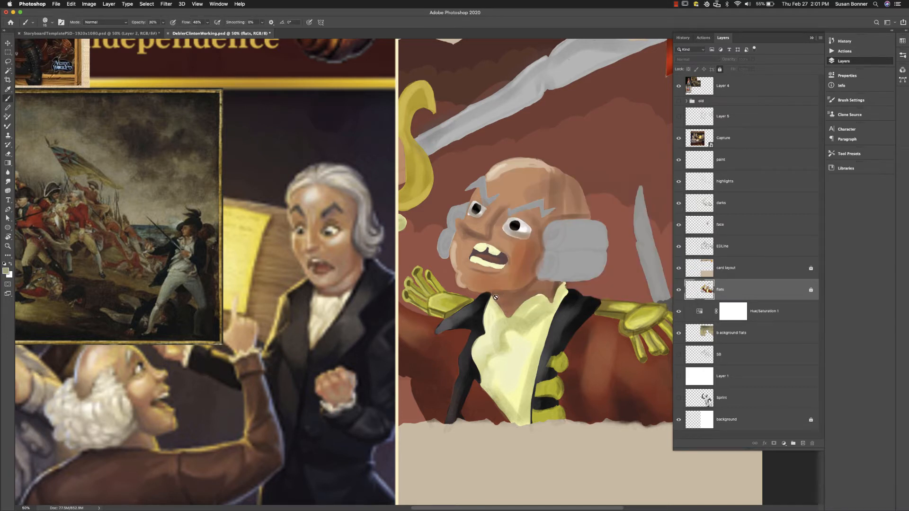
Brush the muted shadow color over the lower and upper teeth on the face layer.
{"action": "left_click", "coordinate": [735, 228]}
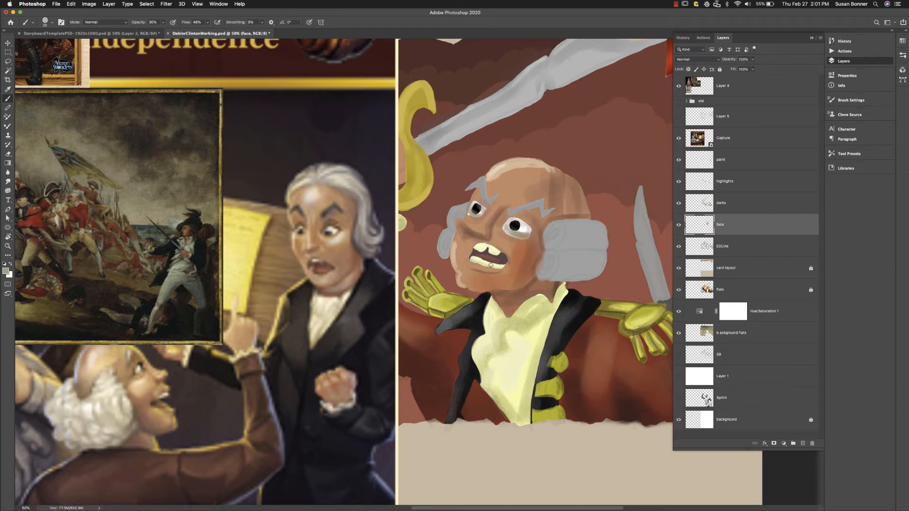
{"action": "left_click_drag", "start_coordinate": [484, 266], "coordinate": [505, 269]}
{"action": "left_click_drag", "start_coordinate": [475, 246], "coordinate": [499, 252]}
Sample a dark reddish-brown tone at the general's mouth and return to the Brush tool.
{"action": "key", "text": "i"}
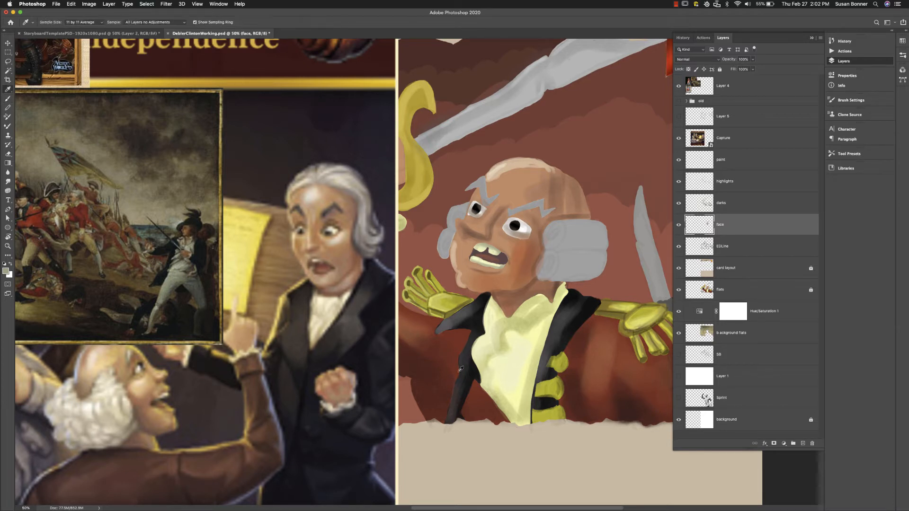
{"action": "left_click", "coordinate": [488, 253]}
{"action": "key", "text": "b"}
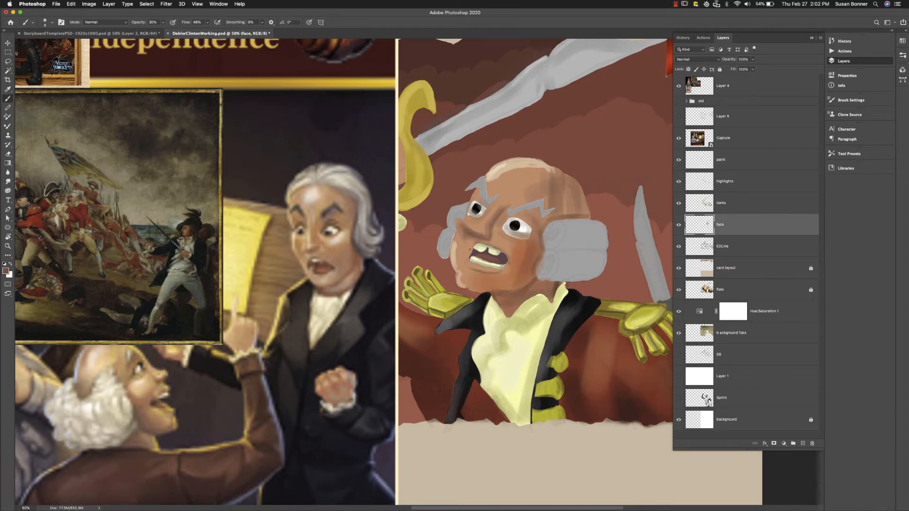
Lasso the white-haired officer at the back of the battle painting on Layer 4 and copy him onto a new layer.
{"action": "left_click_drag", "start_coordinate": [243, 340], "coordinate": [468, 355]}
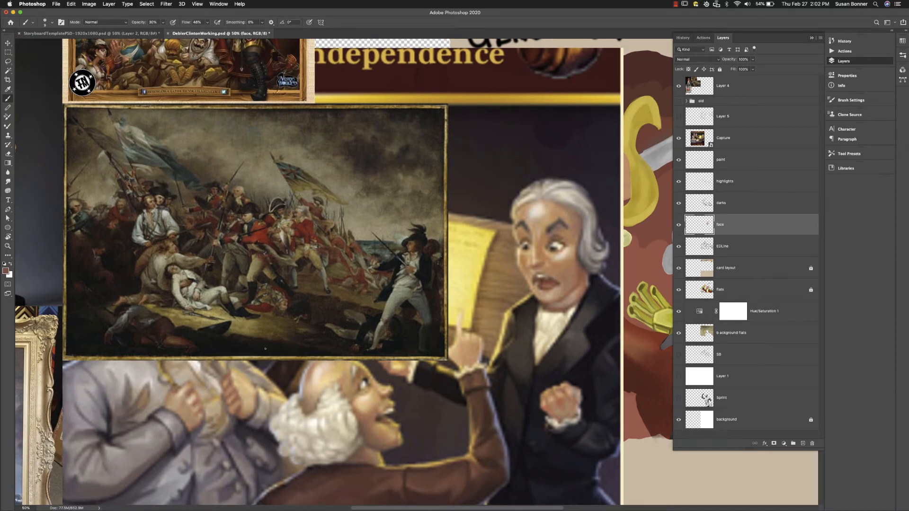
{"action": "key", "text": "l"}
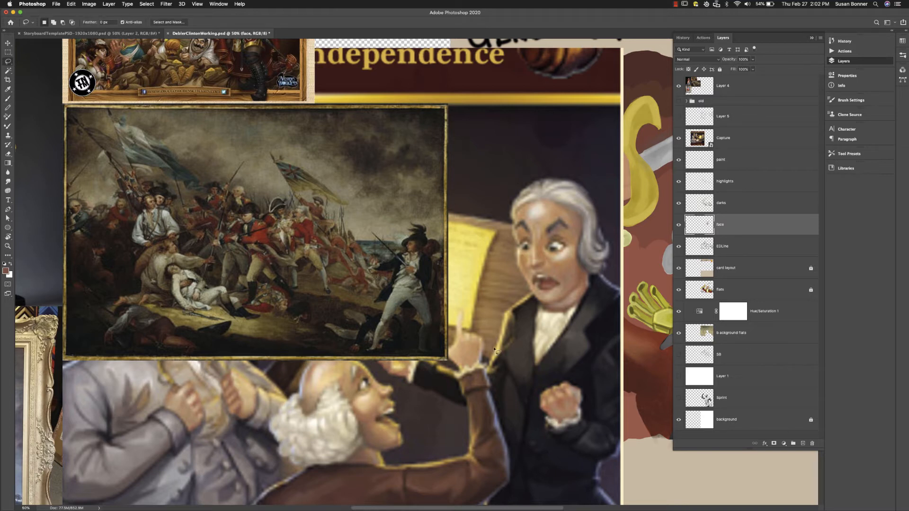
{"action": "key", "text": "v"}
{"action": "left_click", "coordinate": [324, 314]}
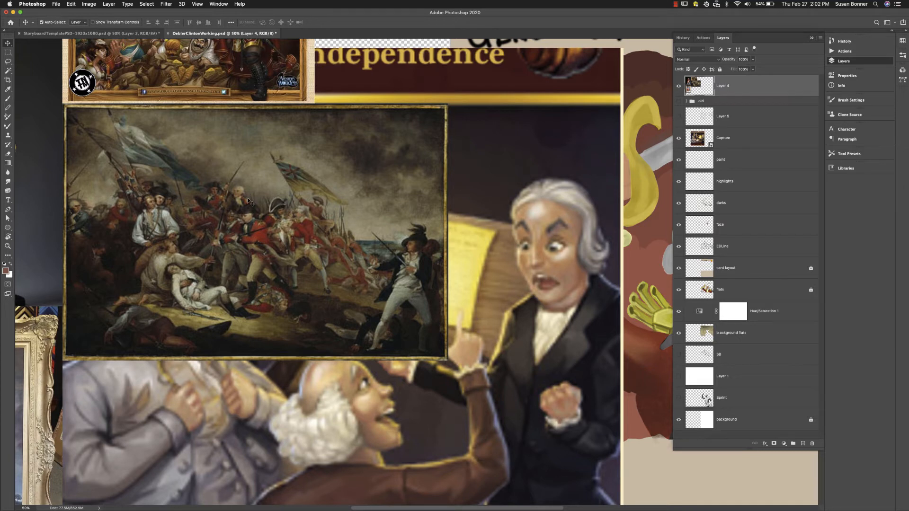
{"action": "key", "text": "l"}
{"action": "mouse_move", "coordinate": [264, 166]}
{"action": "left_mouse_down"}
{"action": "mouse_move", "coordinate": [224, 162]}
{"action": "mouse_move", "coordinate": [241, 222]}
{"action": "mouse_move", "coordinate": [265, 175]}
{"action": "left_mouse_up"}
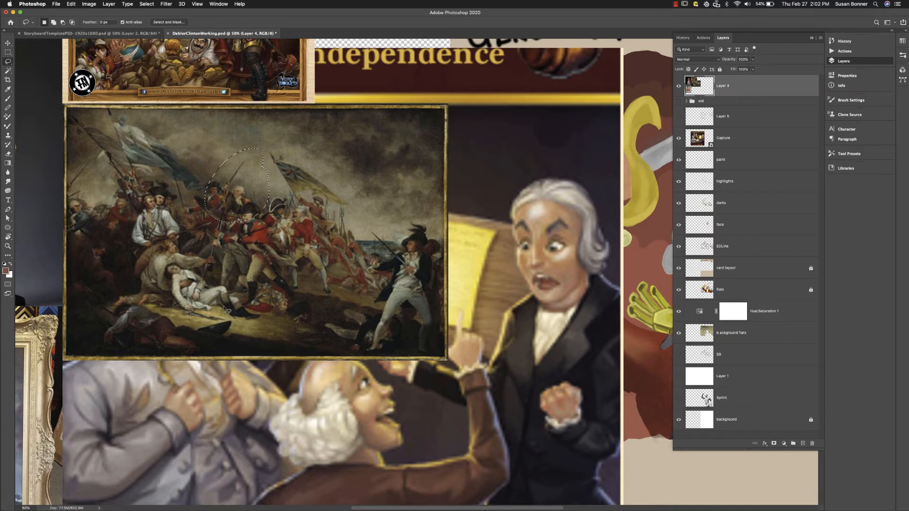
{"action": "key", "text": "super+c"}
{"action": "key", "text": "super+v"}
Move the copied officer cutout over the lower part of the battle painting and enlarge it to about 268%.
{"action": "key", "text": "v"}
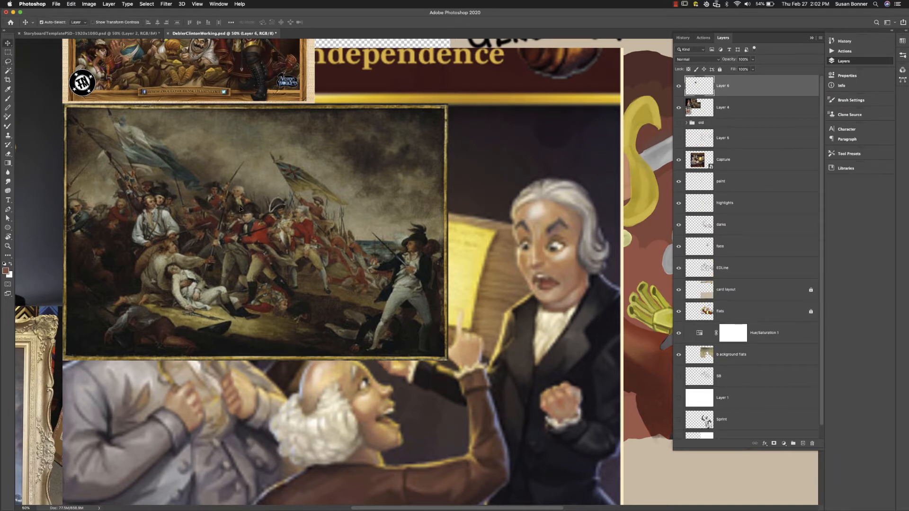
{"action": "mouse_move", "coordinate": [239, 209]}
{"action": "left_mouse_down"}
{"action": "mouse_move", "coordinate": [340, 318]}
{"action": "mouse_move", "coordinate": [518, 215]}
{"action": "mouse_move", "coordinate": [517, 176]}
{"action": "mouse_move", "coordinate": [599, 223]}
{"action": "mouse_move", "coordinate": [650, 289]}
{"action": "left_mouse_up"}
{"action": "key", "text": "super+t"}
{"action": "mouse_move", "coordinate": [595, 247]}
{"action": "left_mouse_down"}
{"action": "mouse_move", "coordinate": [564, 227]}
{"action": "mouse_move", "coordinate": [436, 320]}
{"action": "mouse_move", "coordinate": [402, 316]}
{"action": "mouse_move", "coordinate": [420, 294]}
{"action": "left_mouse_up"}
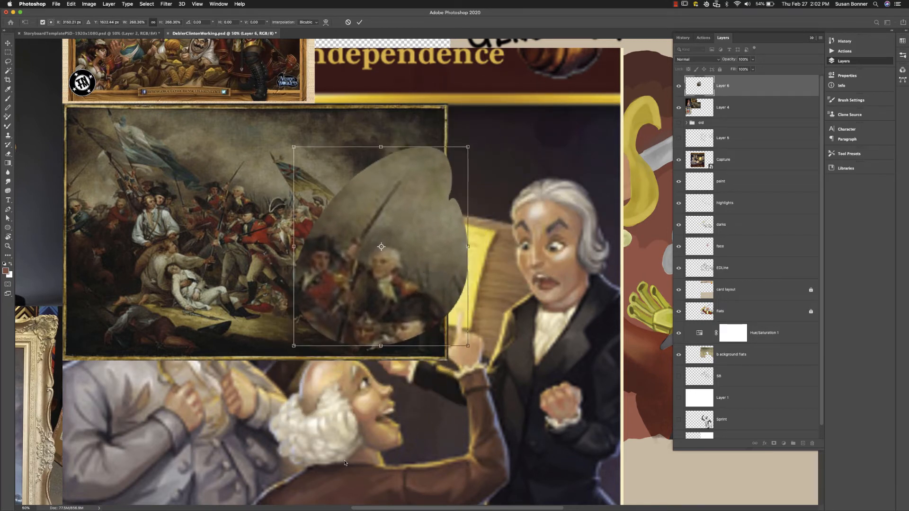
{"action": "key", "text": "Return"}
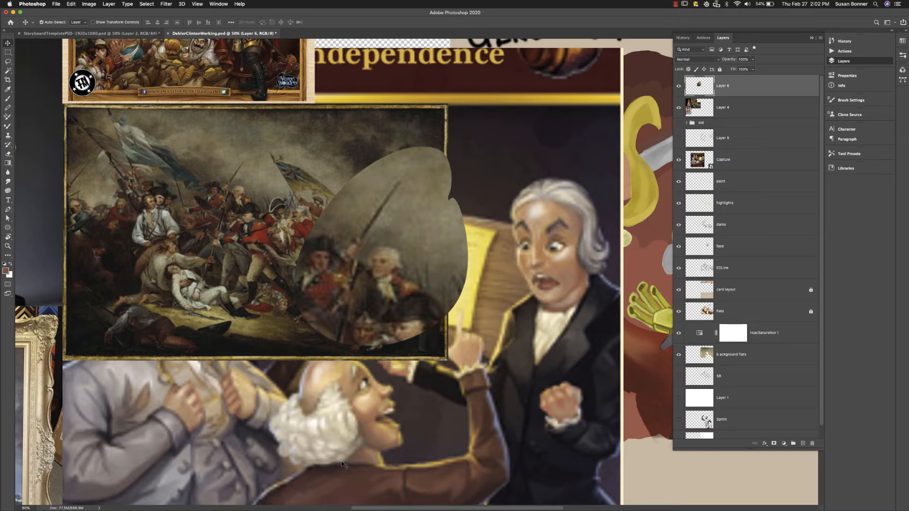
Sample tones from the reference man's mouth and the general's chin, and brush beneath the general's lower lip with a larger brush.
{"action": "scroll", "coordinate": [521, 331], "scroll_direction": "right", "scroll_amount": 10}
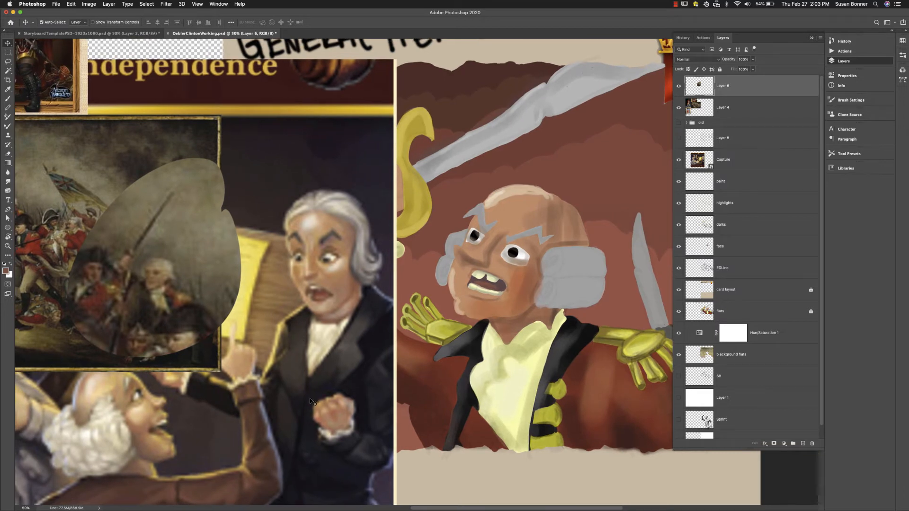
{"action": "key", "text": "b"}
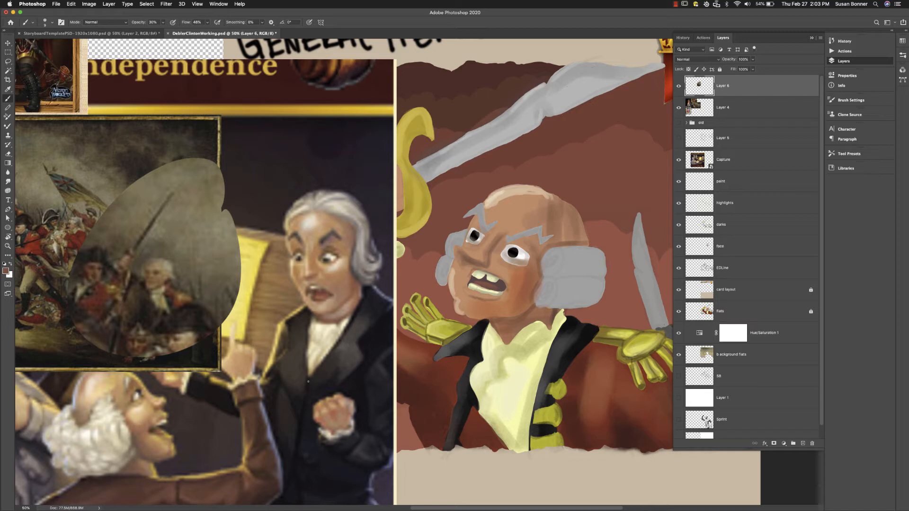
{"action": "key", "text": "i"}
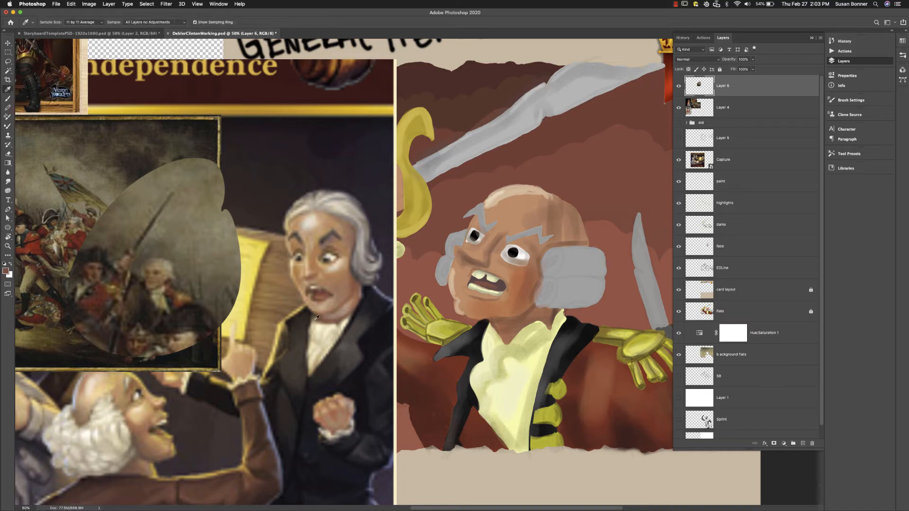
{"action": "left_click", "coordinate": [312, 282]}
{"action": "key", "text": "b"}
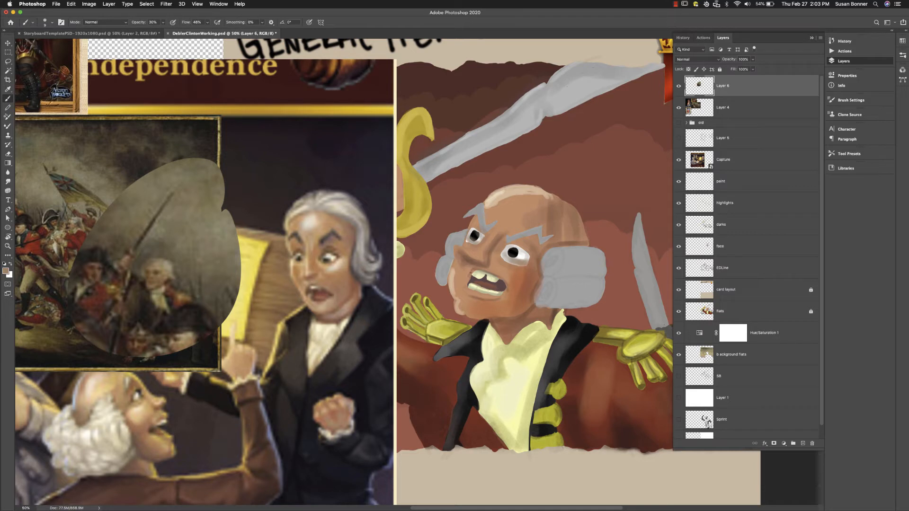
{"action": "key", "text": "bracketright"}
{"action": "key", "text": "bracketright"}
{"action": "left_click", "coordinate": [497, 295], "text": "alt"}
{"action": "left_click_drag", "start_coordinate": [476, 297], "coordinate": [504, 293]}
Sample a light skin tone and the pale tooth color, and touch up the general's lower lip and teeth.
{"action": "key", "text": "alt"}
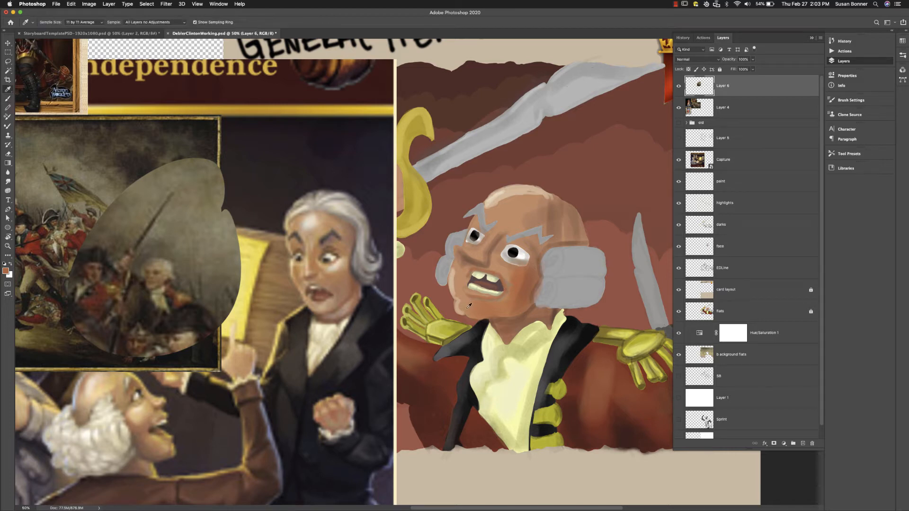
{"action": "left_click", "coordinate": [467, 295], "text": "alt"}
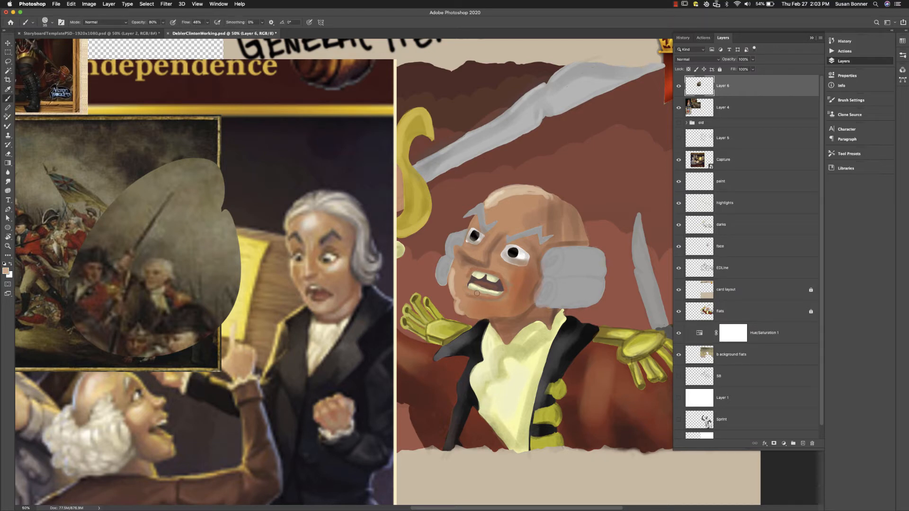
{"action": "left_click_drag", "start_coordinate": [475, 294], "coordinate": [490, 297]}
{"action": "left_click", "coordinate": [474, 284], "text": "alt"}
{"action": "left_click_drag", "start_coordinate": [469, 284], "coordinate": [478, 282]}
Sample a brown skin tone from the general's cheek and brush shadows above and below his larger eye with a smaller brush.
{"action": "key", "text": "i"}
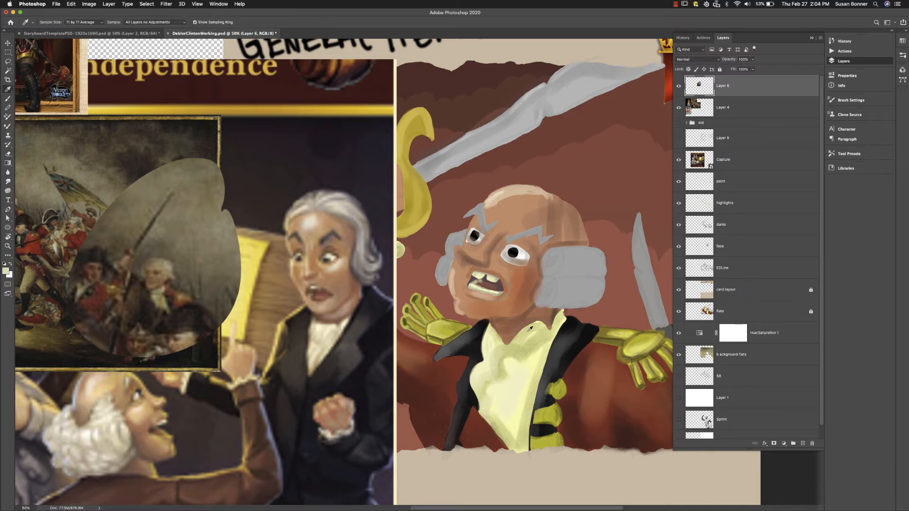
{"action": "left_click", "coordinate": [535, 283]}
{"action": "key", "text": "b"}
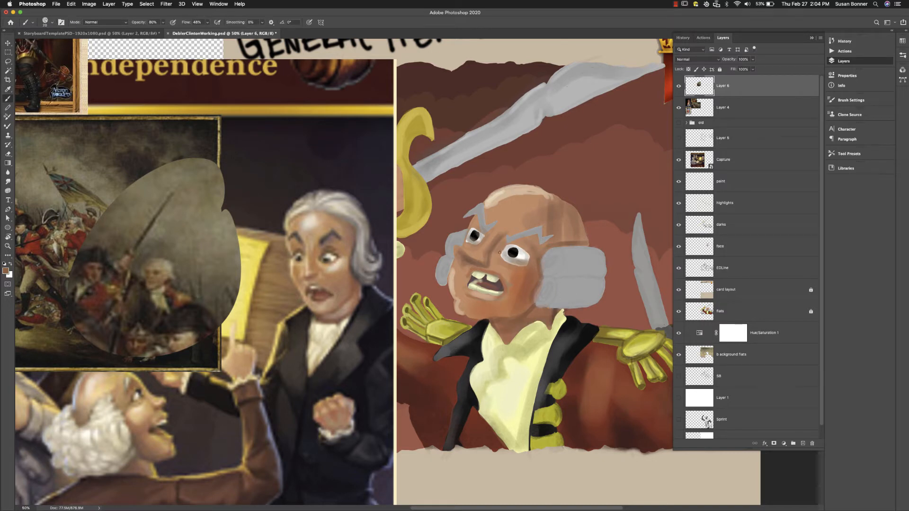
{"action": "key", "text": "bracketleft"}
{"action": "left_click_drag", "start_coordinate": [508, 245], "coordinate": [520, 246]}
{"action": "left_click_drag", "start_coordinate": [530, 260], "coordinate": [511, 263]}
Lasso the general's newly painted face area on Layer 6.
{"action": "key", "text": "v"}
{"action": "mouse_move", "coordinate": [171, 302]}
{"action": "left_mouse_down"}
{"action": "mouse_move", "coordinate": [191, 183]}
{"action": "mouse_move", "coordinate": [176, 280]}
{"action": "left_mouse_up"}
{"action": "key", "text": "l"}
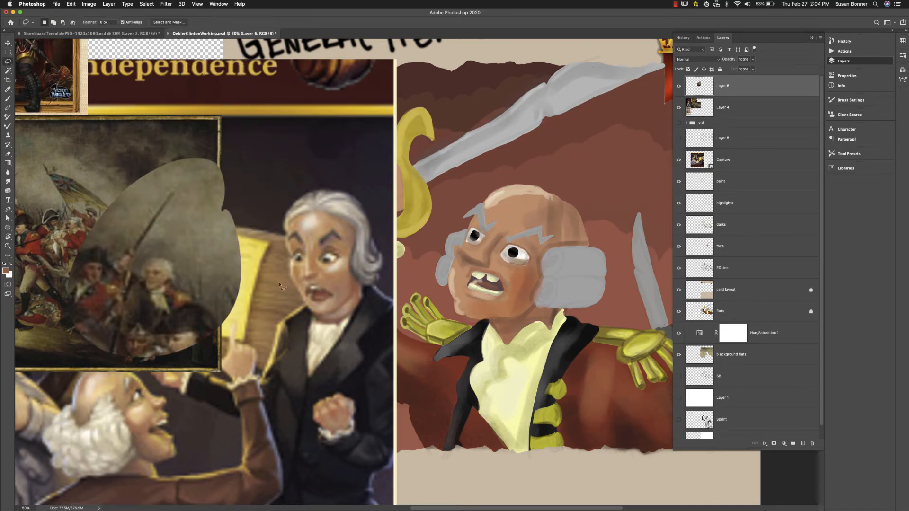
{"action": "mouse_move", "coordinate": [598, 297]}
{"action": "left_mouse_down"}
{"action": "mouse_move", "coordinate": [613, 256]}
{"action": "mouse_move", "coordinate": [560, 170]}
{"action": "mouse_move", "coordinate": [394, 261]}
{"action": "mouse_move", "coordinate": [513, 363]}
{"action": "mouse_move", "coordinate": [602, 312]}
{"action": "mouse_move", "coordinate": [600, 333]}
{"action": "left_mouse_up"}
{"action": "left_click", "coordinate": [743, 246]}
{"action": "left_click", "coordinate": [744, 88]}
{"action": "key", "text": "ctrl+d"}
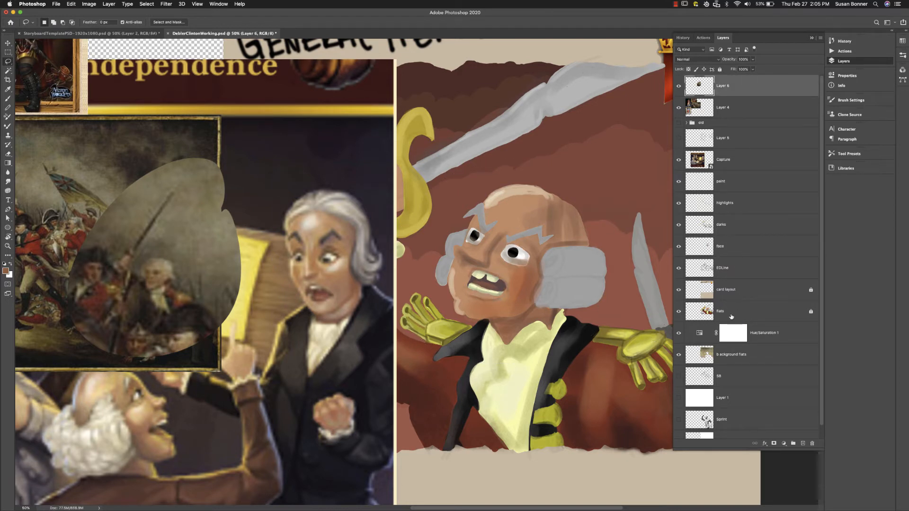
Add a new layer directly above the face layer and merge the two into one layer.
{"action": "left_click", "coordinate": [732, 247]}
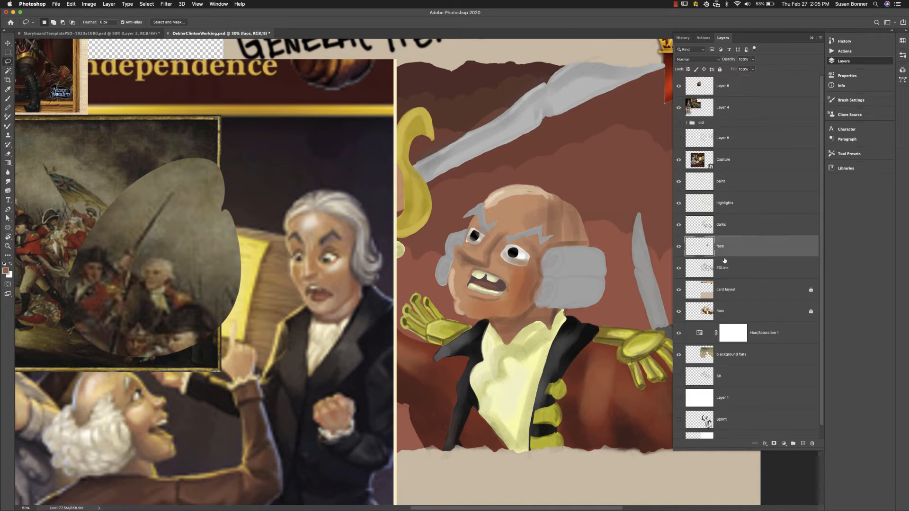
{"action": "key", "text": "super+alt+shift+n"}
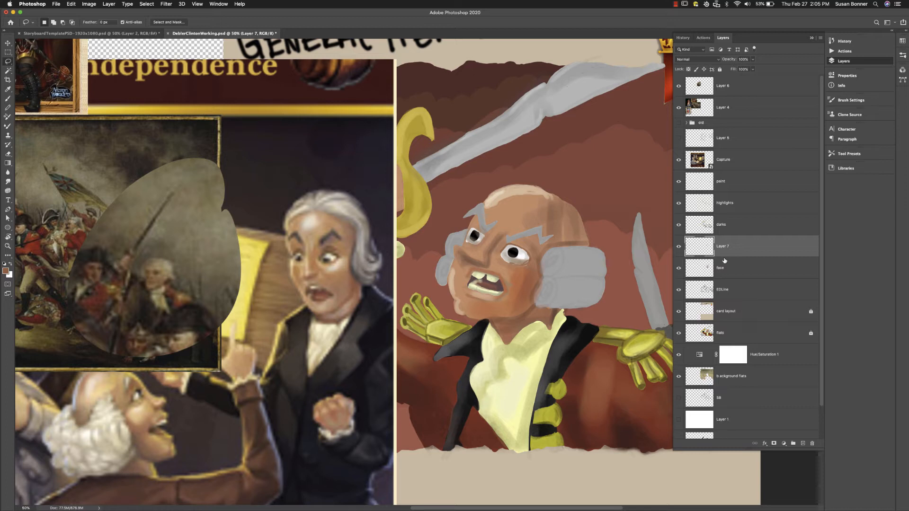
{"action": "left_click", "coordinate": [725, 266]}
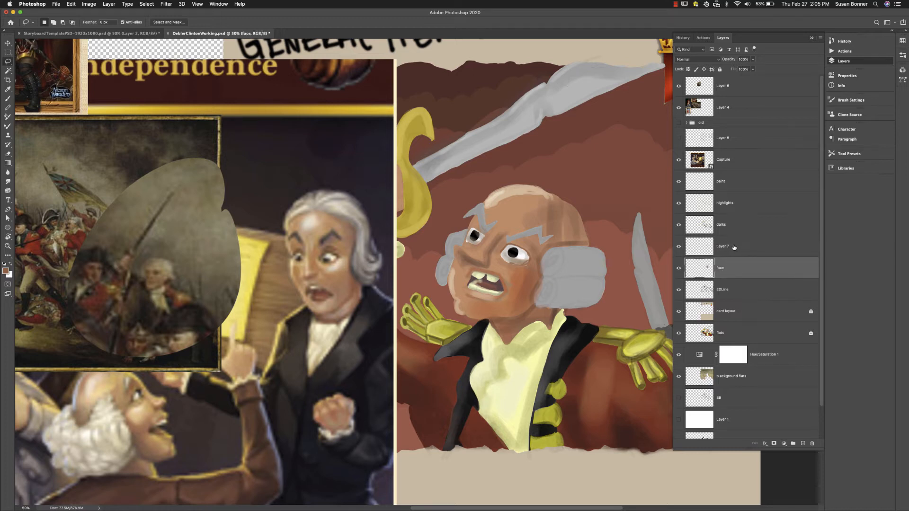
{"action": "left_click", "coordinate": [736, 248]}
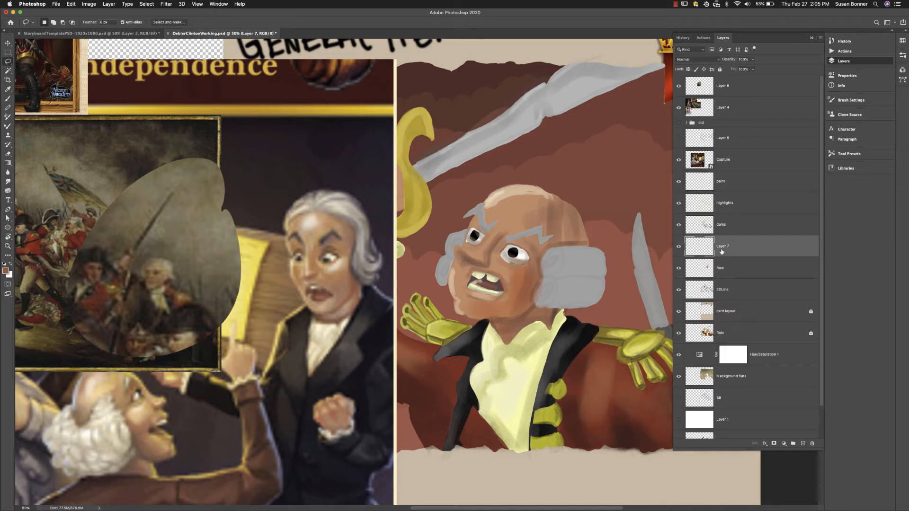
{"action": "left_click", "coordinate": [736, 267], "text": "shift"}
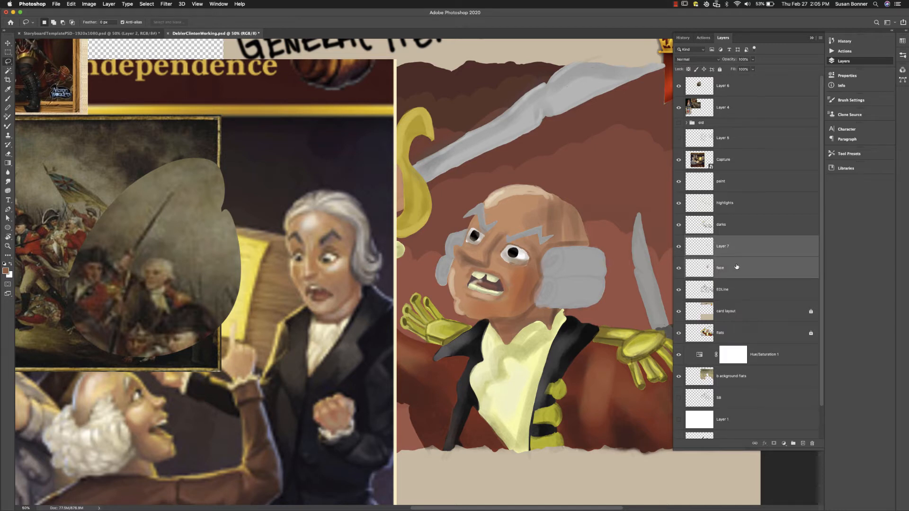
{"action": "key", "text": "super+e"}
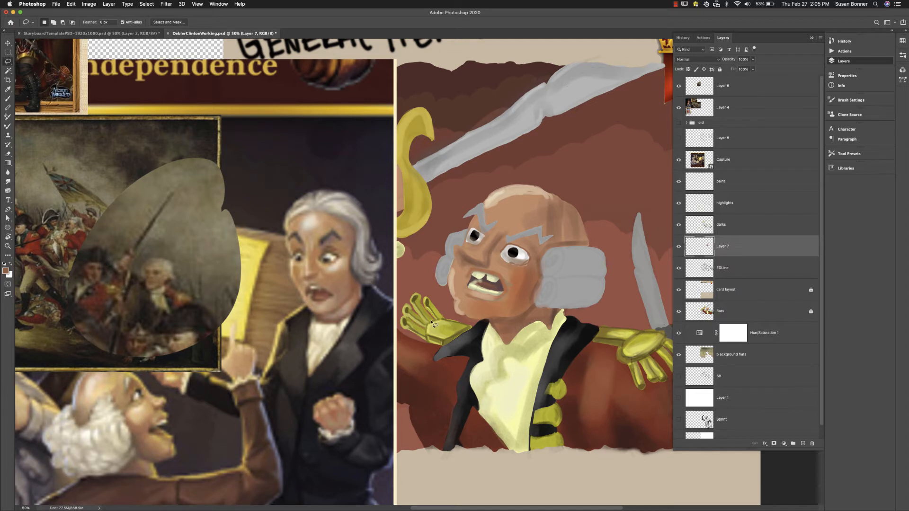
Sample the gray of the general's eyebrow and darken the foreground color to #646362.
{"action": "key", "text": "i"}
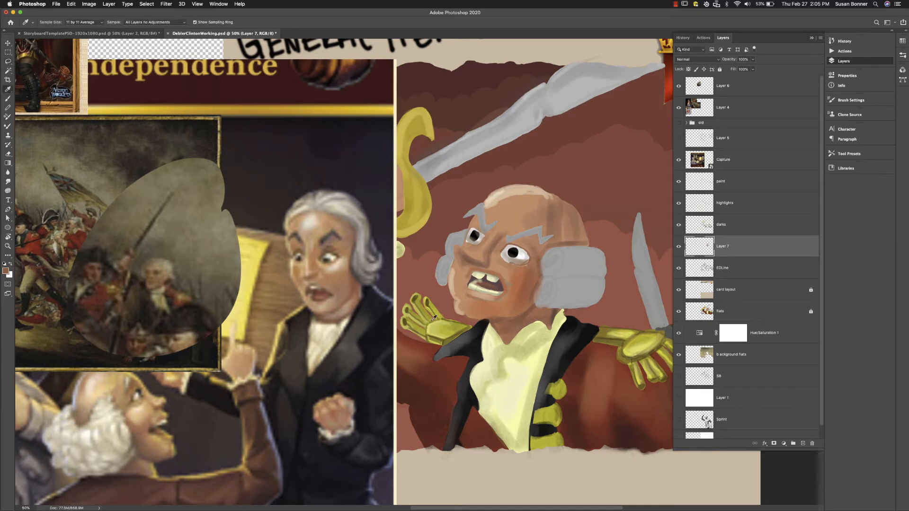
{"action": "left_click", "coordinate": [516, 234]}
{"action": "key", "text": "b"}
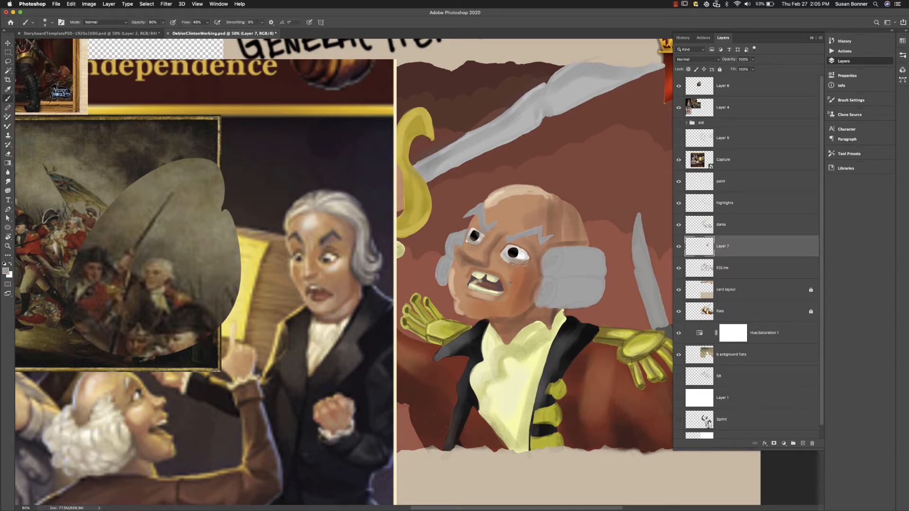
{"action": "left_click", "coordinate": [6, 272]}
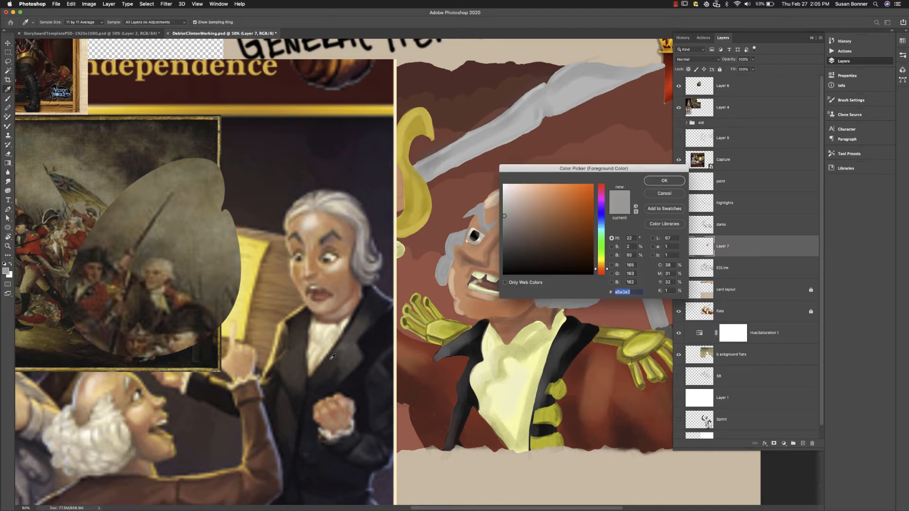
{"action": "left_click", "coordinate": [664, 180]}
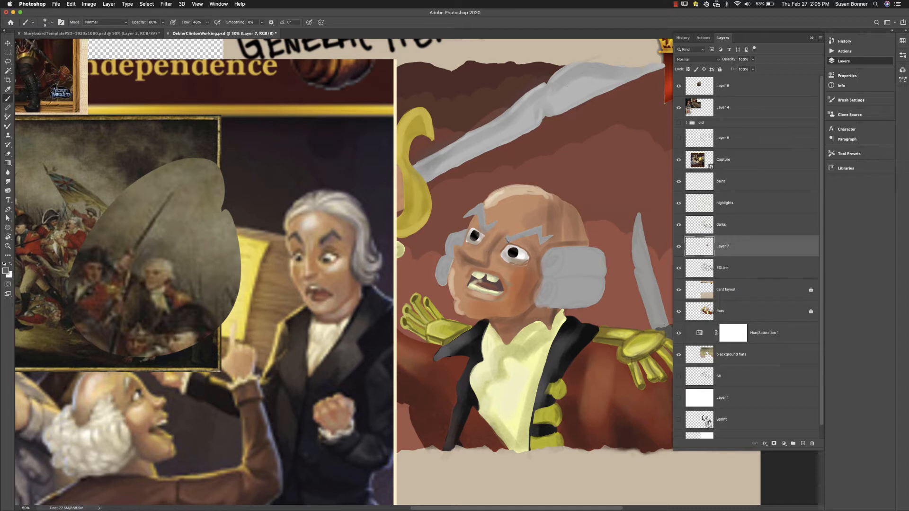
Enlarge the brush, set its opacity to 50%, and paint dark gray shading on the eyebrow and the edge of the wig.
{"action": "right_click", "coordinate": [547, 236]}
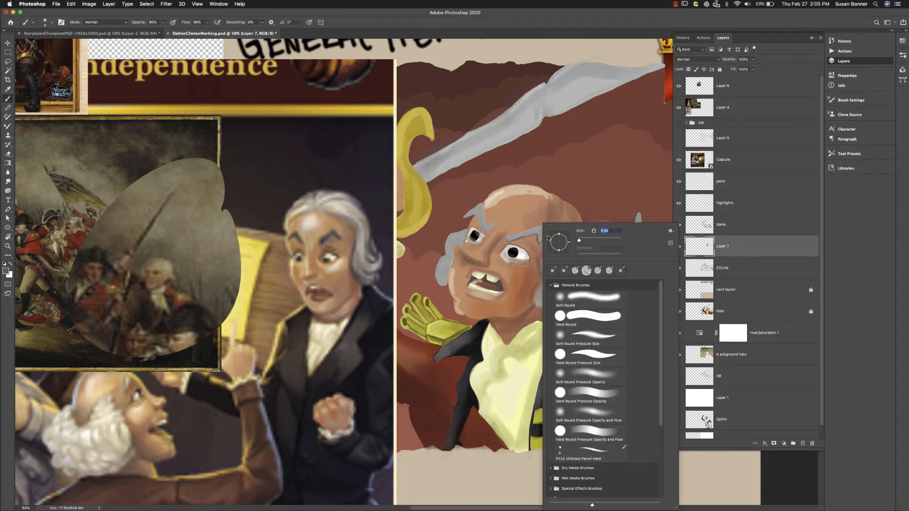
{"action": "left_click", "coordinate": [537, 240]}
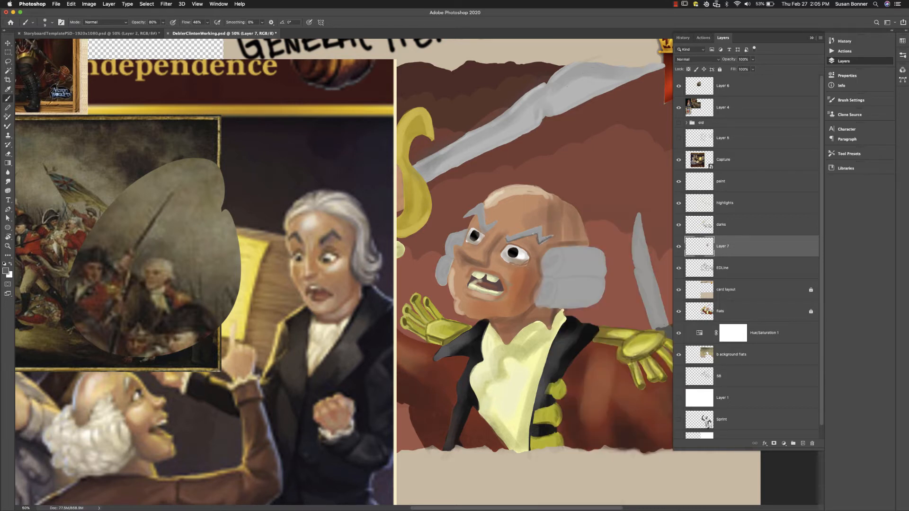
{"action": "key", "text": "bracketright"}
{"action": "key", "text": "bracketright"}
{"action": "key", "text": "bracketright"}
{"action": "key", "text": "bracketright"}
{"action": "key", "text": "bracketright"}
{"action": "key", "text": "5"}
{"action": "mouse_move", "coordinate": [509, 239]}
{"action": "left_mouse_down"}
{"action": "mouse_move", "coordinate": [564, 236]}
{"action": "mouse_move", "coordinate": [549, 278]}
{"action": "left_mouse_up"}
Paint dark gray outlines and swirls on the wig's curls on both sides of the head with a smaller brush.
{"action": "key", "text": "bracketleft"}
{"action": "key", "text": "bracketleft"}
{"action": "mouse_move", "coordinate": [554, 262]}
{"action": "left_mouse_down"}
{"action": "mouse_move", "coordinate": [546, 303]}
{"action": "mouse_move", "coordinate": [556, 299]}
{"action": "mouse_move", "coordinate": [543, 307]}
{"action": "mouse_move", "coordinate": [563, 279]}
{"action": "mouse_move", "coordinate": [550, 281]}
{"action": "mouse_move", "coordinate": [603, 279]}
{"action": "left_mouse_up"}
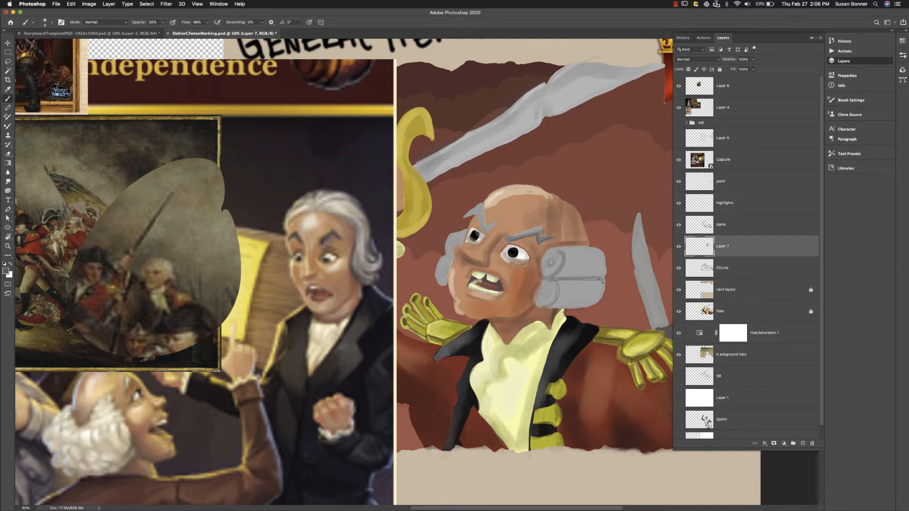
{"action": "left_click_drag", "start_coordinate": [602, 279], "coordinate": [595, 303]}
{"action": "mouse_move", "coordinate": [543, 308]}
{"action": "left_mouse_down"}
{"action": "mouse_move", "coordinate": [591, 306]}
{"action": "mouse_move", "coordinate": [540, 301]}
{"action": "mouse_move", "coordinate": [552, 299]}
{"action": "left_mouse_up"}
{"action": "left_click_drag", "start_coordinate": [561, 248], "coordinate": [591, 245]}
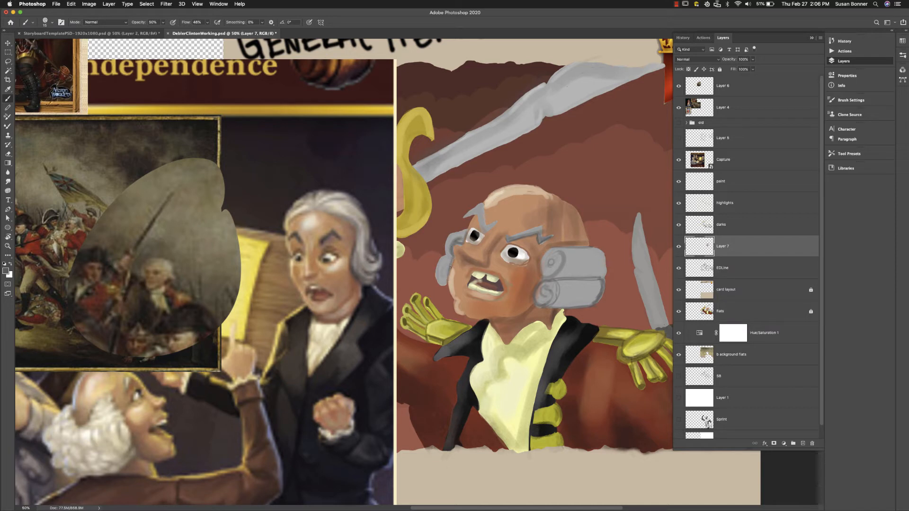
{"action": "left_click_drag", "start_coordinate": [450, 266], "coordinate": [441, 284]}
Select the general's gray hair and eyebrows on the flats layer with the Magic Wand and hide the selection edges.
{"action": "left_click", "coordinate": [703, 321]}
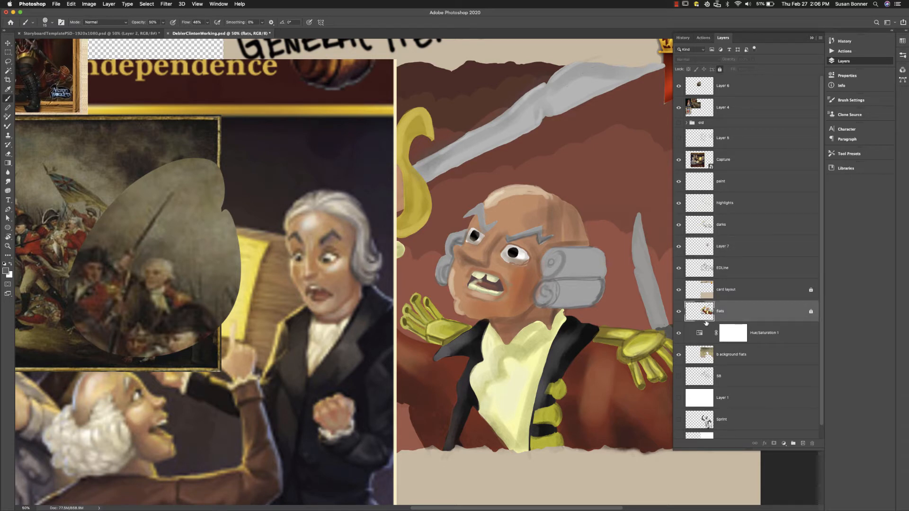
{"action": "key", "text": "w"}
{"action": "left_click", "coordinate": [562, 304]}
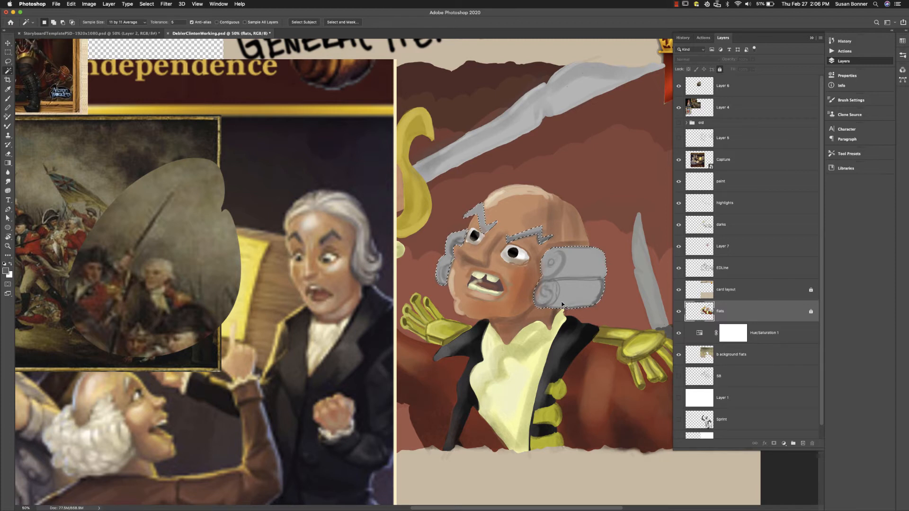
{"action": "key", "text": "super+h"}
Keep the dark gray foreground color, switch to the Soft Round brush, and make the paint layer active.
{"action": "left_click", "coordinate": [5, 271]}
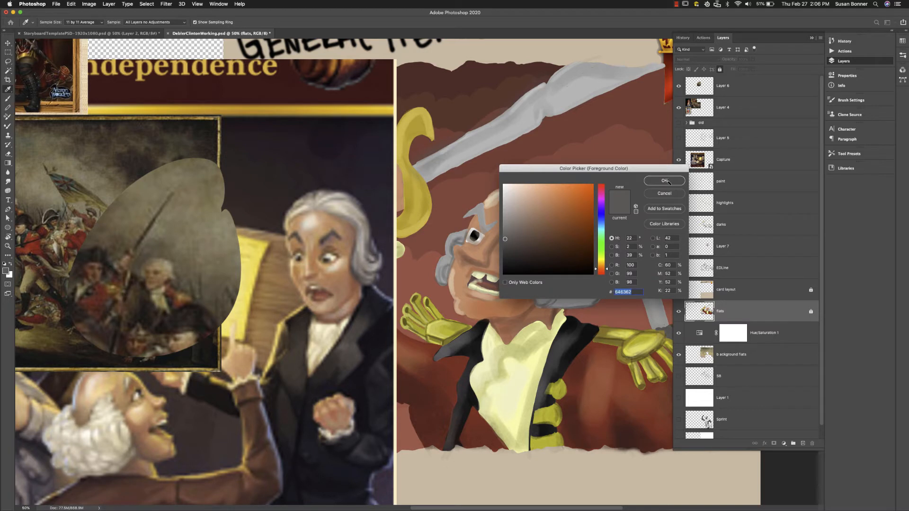
{"action": "key", "text": "Return"}
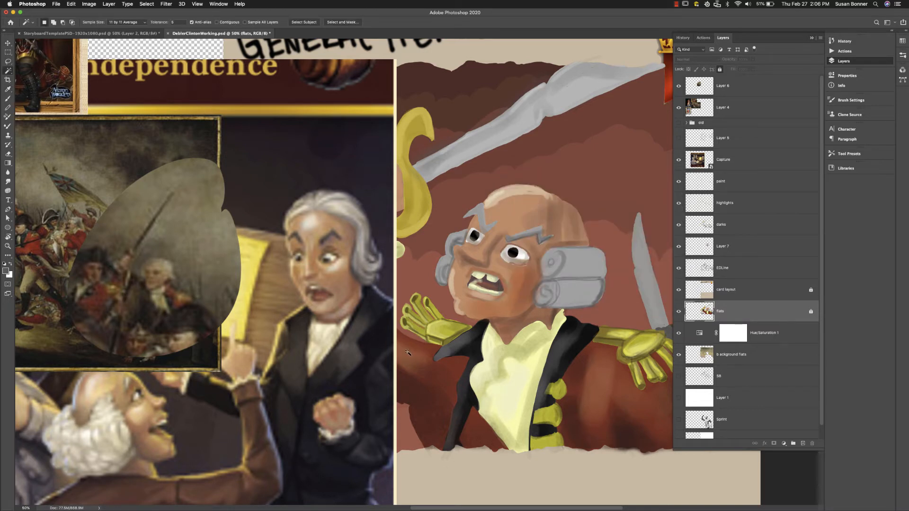
{"action": "key", "text": "b"}
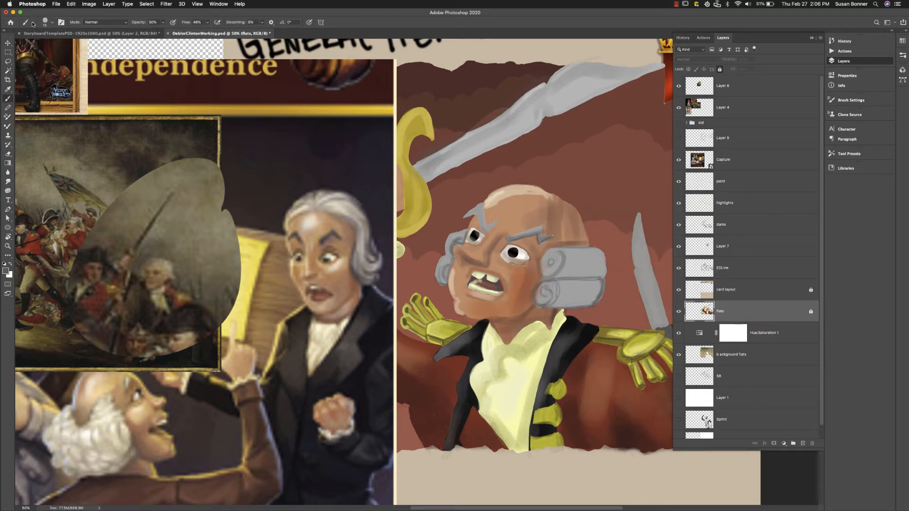
{"action": "left_click", "coordinate": [53, 23]}
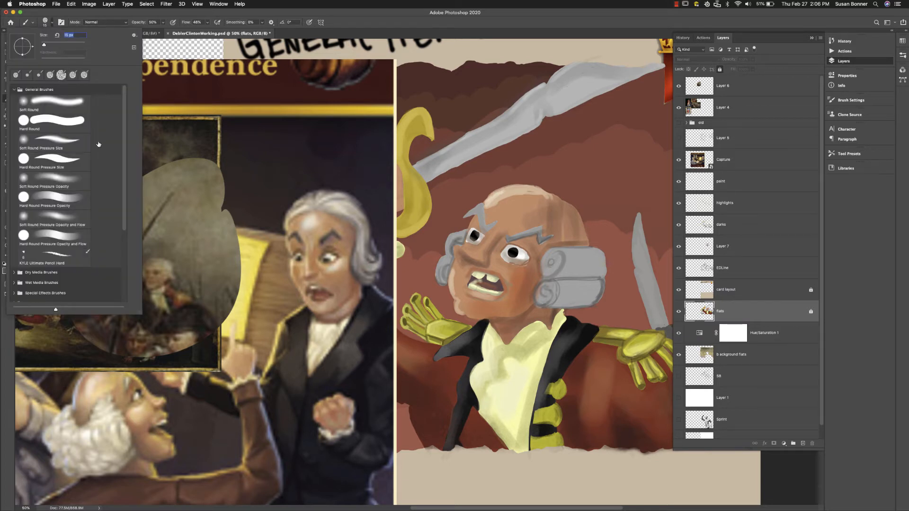
{"action": "left_click", "coordinate": [58, 102]}
{"action": "left_click", "coordinate": [353, 18]}
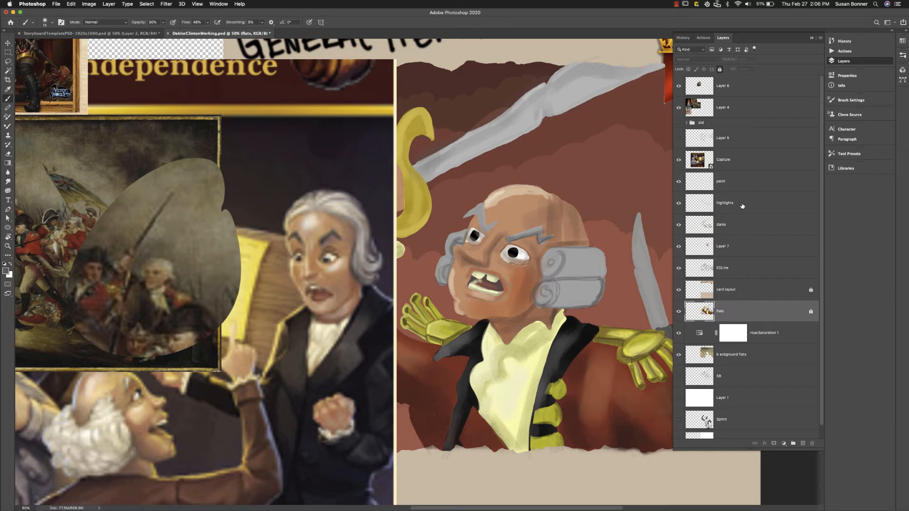
{"action": "left_click", "coordinate": [735, 186]}
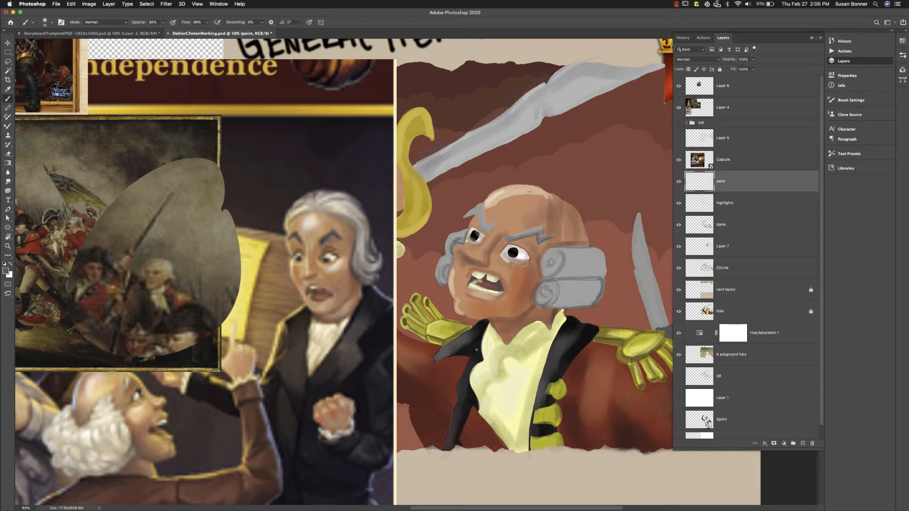
Enlarge the soft brush, paint dark gray shading over the wig's curls, and lighten the upper curl with white.
{"action": "key", "text": "bracketright"}
{"action": "key", "text": "bracketright"}
{"action": "key", "text": "bracketright"}
{"action": "key", "text": "bracketright"}
{"action": "key", "text": "bracketright"}
{"action": "key", "text": "bracketright"}
{"action": "key", "text": "bracketright"}
{"action": "key", "text": "bracketright"}
{"action": "key", "text": "bracketright"}
{"action": "key", "text": "bracketright"}
{"action": "mouse_move", "coordinate": [550, 270]}
{"action": "left_mouse_down"}
{"action": "mouse_move", "coordinate": [553, 300]}
{"action": "mouse_move", "coordinate": [568, 296]}
{"action": "mouse_move", "coordinate": [534, 286]}
{"action": "mouse_move", "coordinate": [601, 280]}
{"action": "mouse_move", "coordinate": [590, 310]}
{"action": "left_mouse_up"}
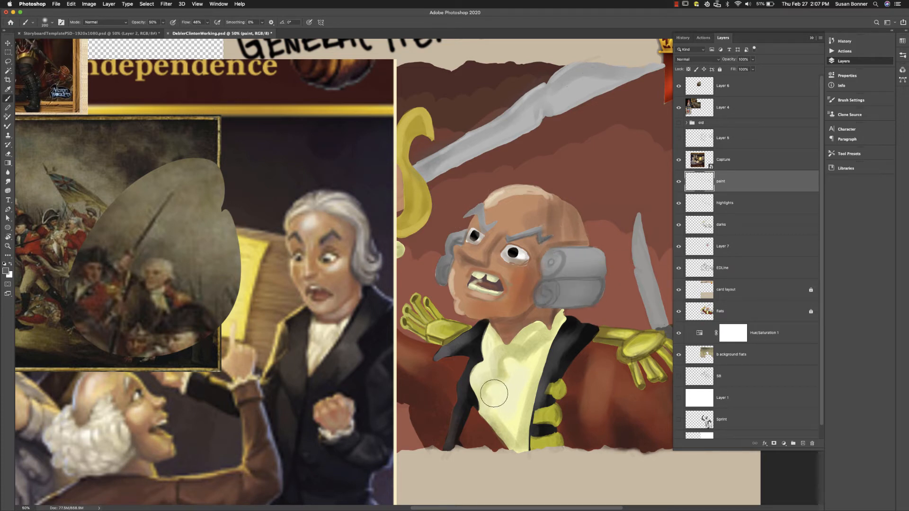
{"action": "key", "text": "x"}
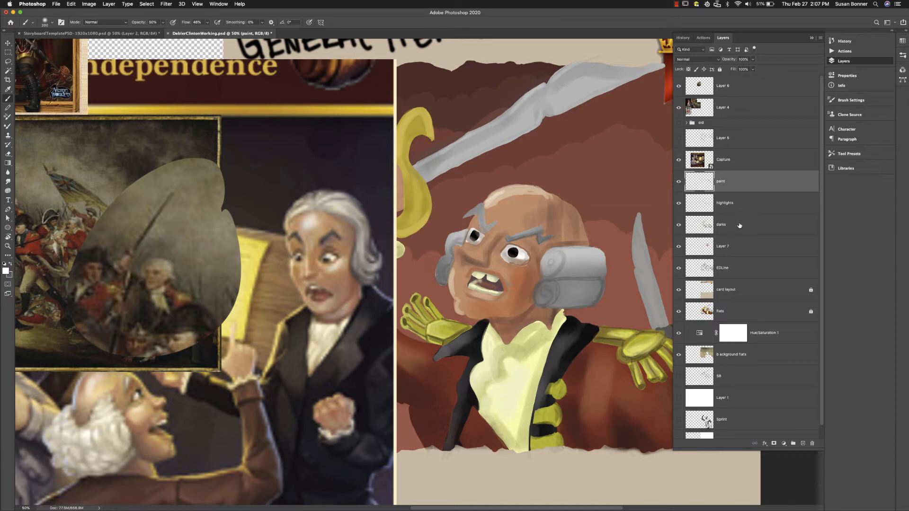
Check the contents of the paint layer and Layer 7 by toggling their visibility, and rename Layer 7 as face.
{"action": "left_click", "coordinate": [679, 182]}
{"action": "left_click", "coordinate": [678, 182]}
{"action": "left_click", "coordinate": [679, 183]}
{"action": "left_click", "coordinate": [679, 183]}
{"action": "left_click", "coordinate": [736, 248]}
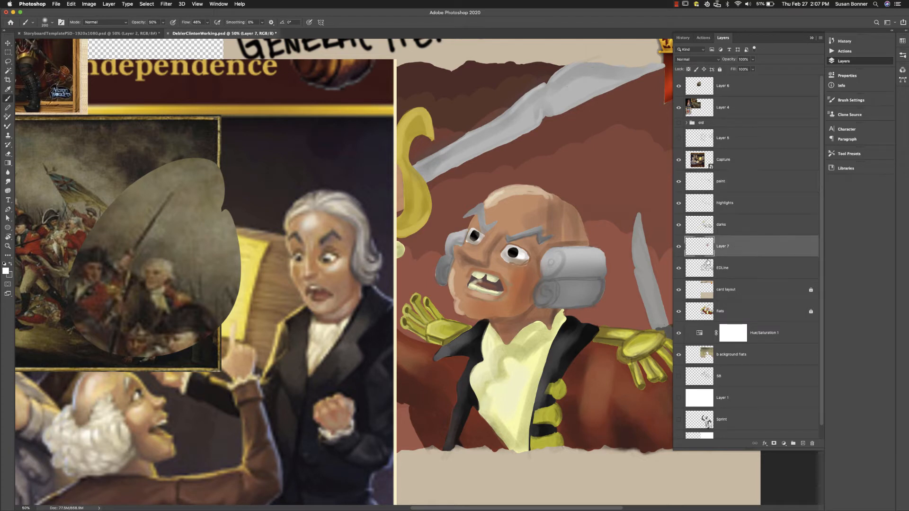
{"action": "left_click", "coordinate": [679, 248]}
{"action": "left_click", "coordinate": [678, 248]}
{"action": "type", "text": "face"}
{"action": "key", "text": "Return"}
Lasso the wig shading on the paint layer, cut it, and paste it onto a new layer above the face layer.
{"action": "left_click", "coordinate": [736, 183]}
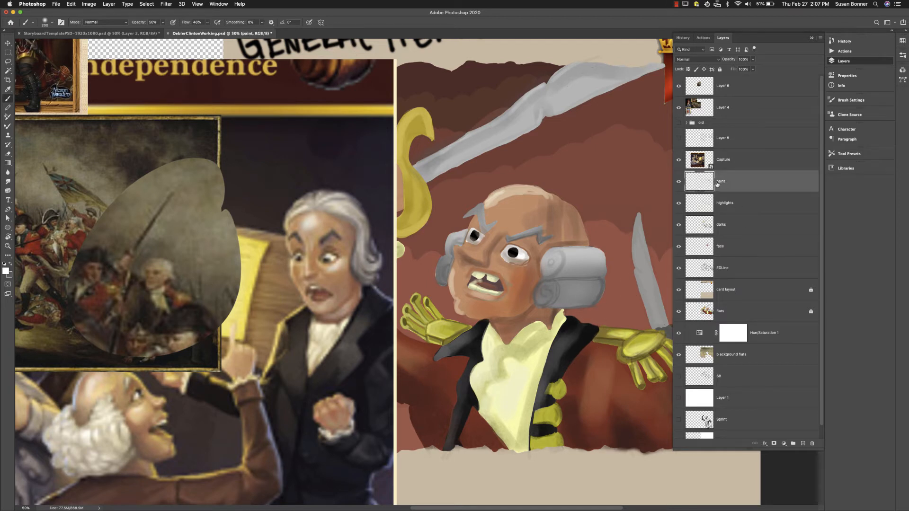
{"action": "left_click", "coordinate": [680, 183]}
{"action": "left_click", "coordinate": [680, 182]}
{"action": "left_click", "coordinate": [681, 183]}
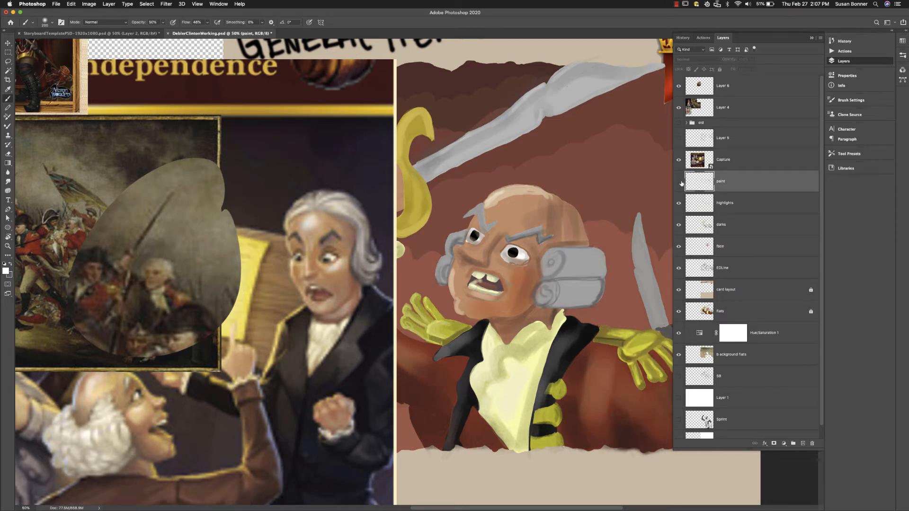
{"action": "left_click", "coordinate": [682, 183]}
{"action": "key", "text": "l"}
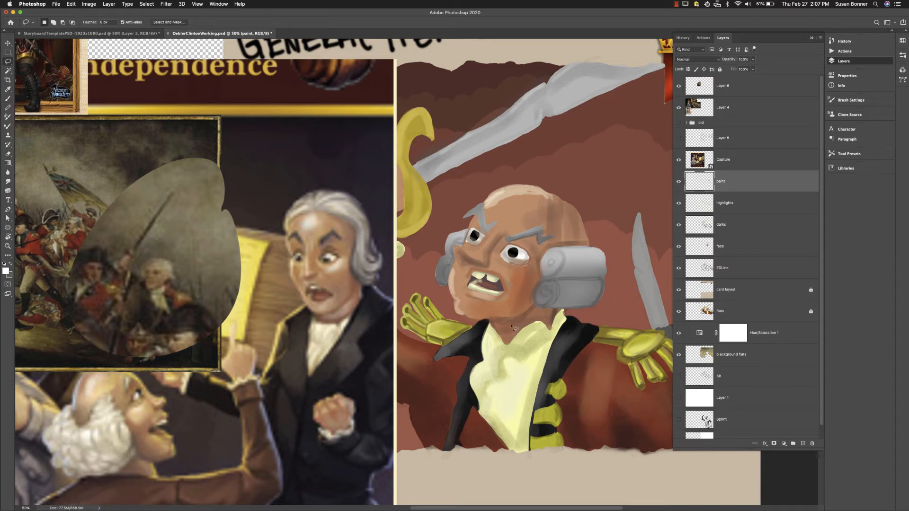
{"action": "mouse_move", "coordinate": [612, 308]}
{"action": "left_mouse_down"}
{"action": "mouse_move", "coordinate": [560, 311]}
{"action": "mouse_move", "coordinate": [551, 329]}
{"action": "mouse_move", "coordinate": [488, 351]}
{"action": "mouse_move", "coordinate": [480, 328]}
{"action": "mouse_move", "coordinate": [448, 310]}
{"action": "mouse_move", "coordinate": [432, 282]}
{"action": "mouse_move", "coordinate": [446, 229]}
{"action": "mouse_move", "coordinate": [558, 156]}
{"action": "mouse_move", "coordinate": [604, 198]}
{"action": "mouse_move", "coordinate": [617, 293]}
{"action": "left_mouse_up"}
{"action": "key", "text": "super+x"}
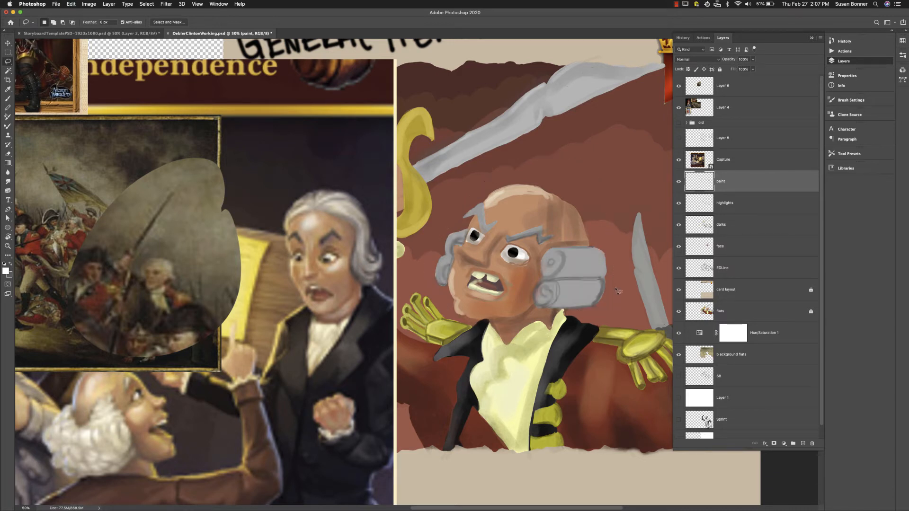
{"action": "left_click", "coordinate": [735, 247]}
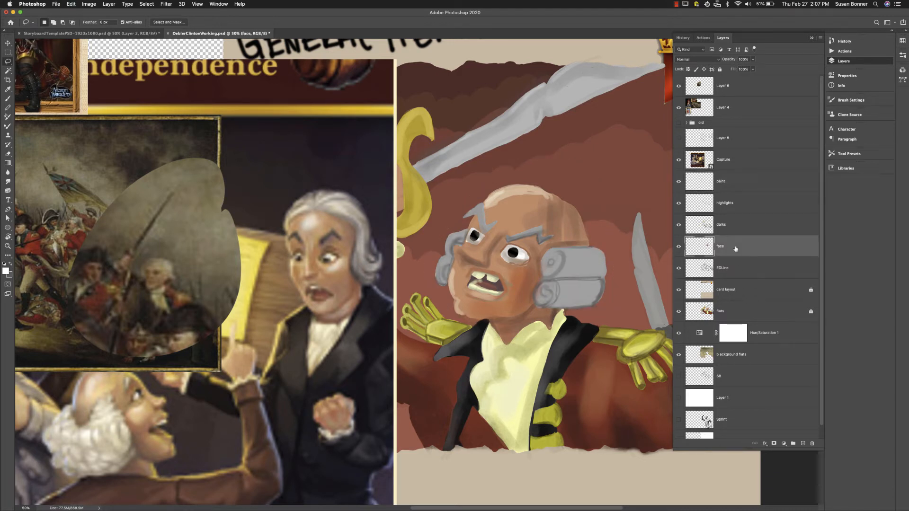
{"action": "key", "text": "super+v"}
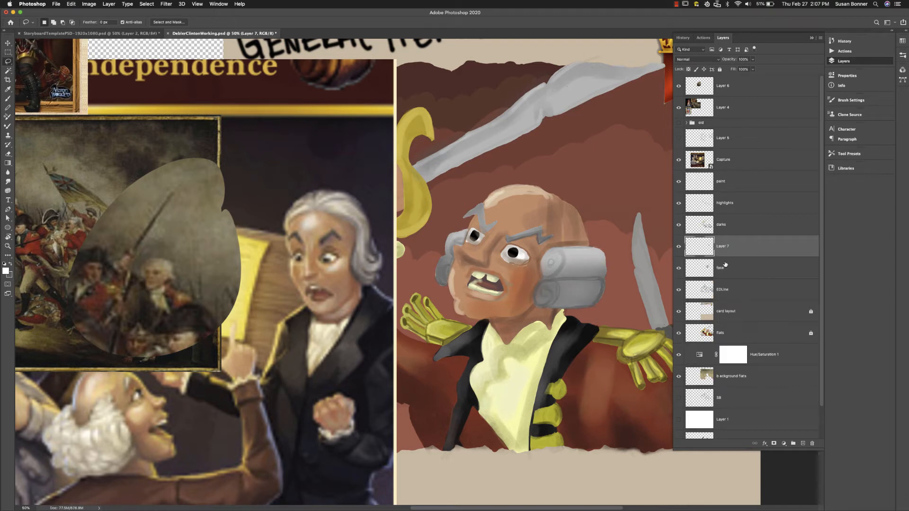
Merge the pasted wig shading with the face layer, name the merged layer face, and check it by toggling its visibility.
{"action": "left_click", "coordinate": [729, 268], "text": "shift"}
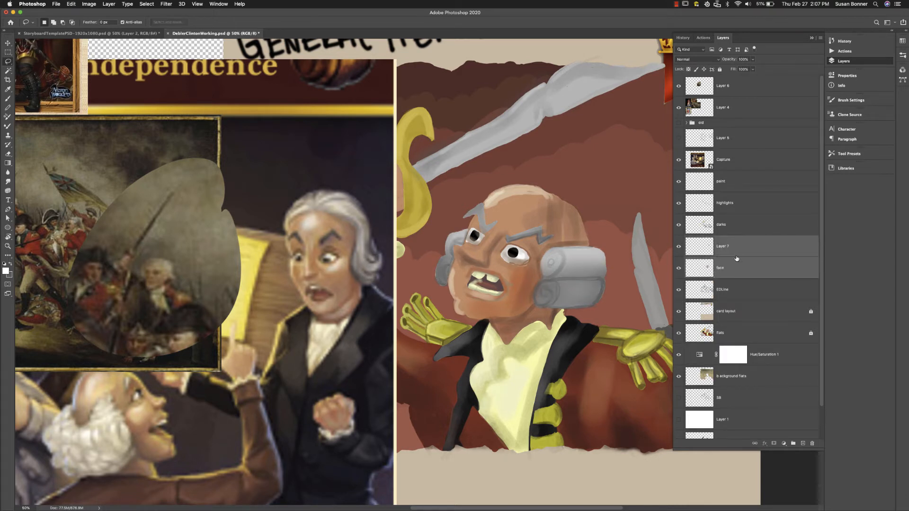
{"action": "key", "text": "super+e"}
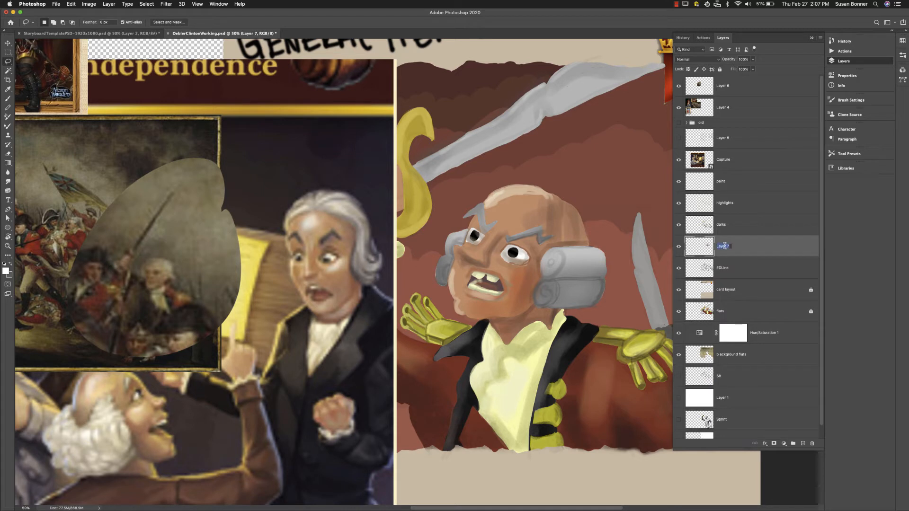
{"action": "type", "text": "face"}
{"action": "key", "text": "Return"}
{"action": "left_click", "coordinate": [678, 247]}
{"action": "left_click", "coordinate": [679, 246]}
{"action": "left_click", "coordinate": [679, 246]}
{"action": "left_click", "coordinate": [679, 246]}
Choose a recently used brush at 80% opacity, shrink it, and paint white highlights on the wig curls beside the general's far cheek.
{"action": "key", "text": "i"}
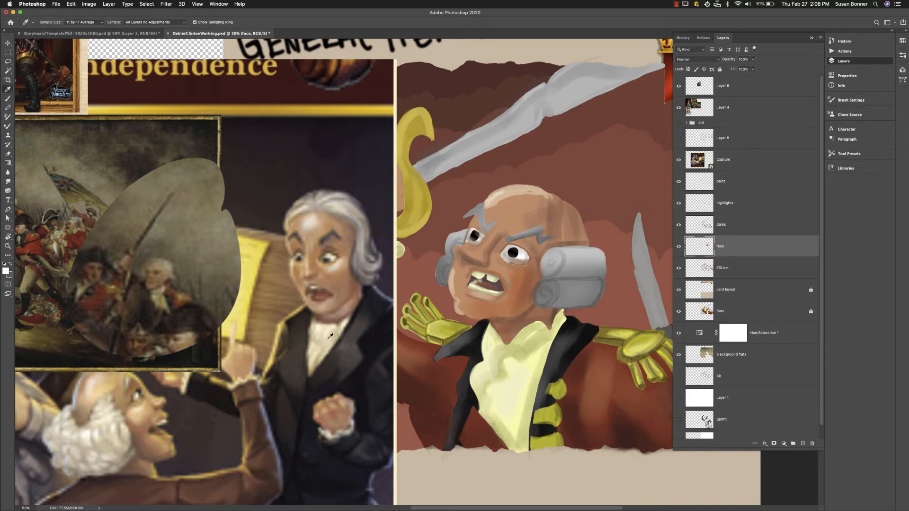
{"action": "key", "text": "b"}
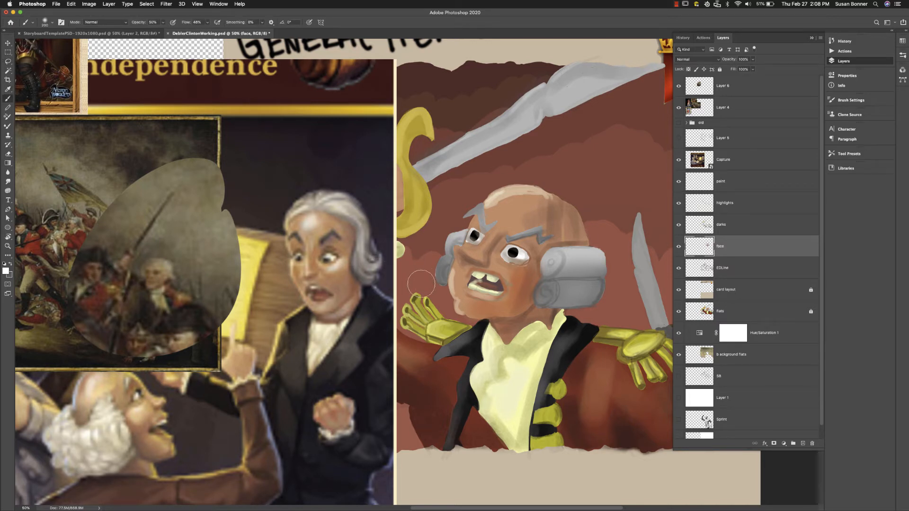
{"action": "left_click", "coordinate": [49, 22]}
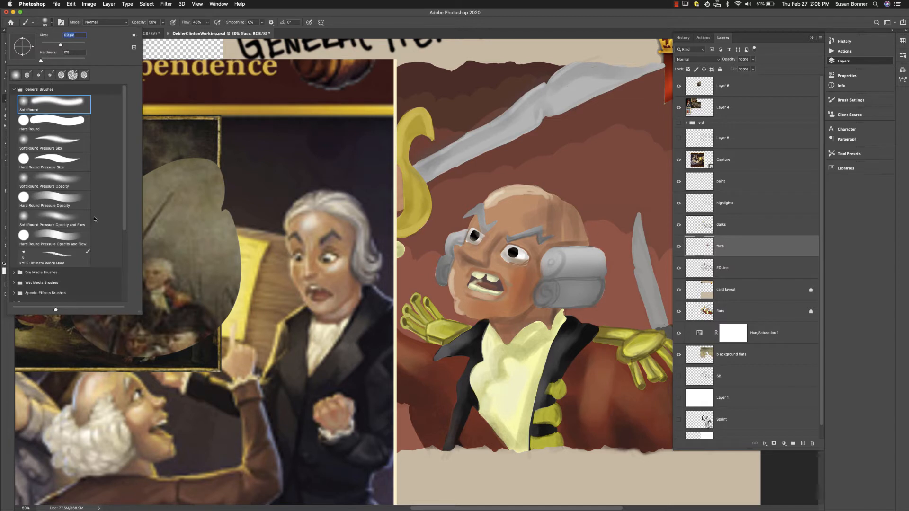
{"action": "left_click", "coordinate": [83, 74]}
{"action": "left_click", "coordinate": [484, 194]}
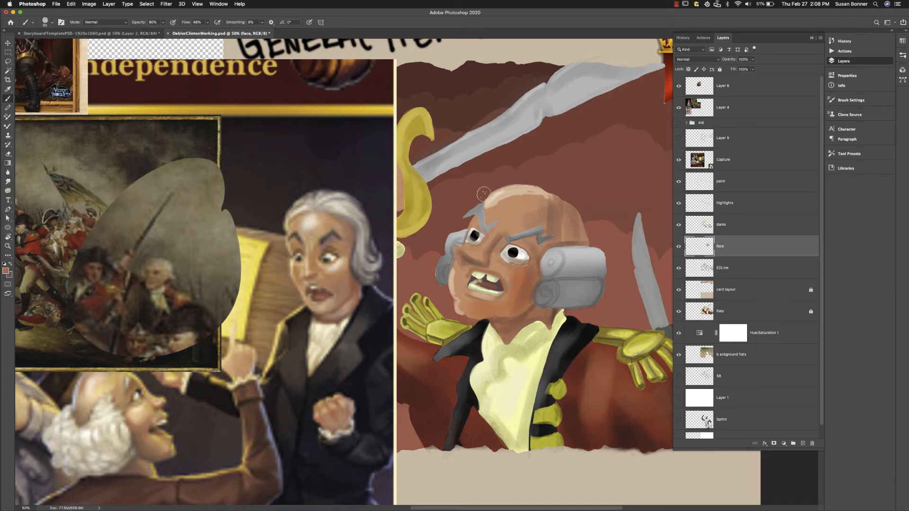
{"action": "key", "text": "bracketleft"}
{"action": "key", "text": "bracketleft"}
{"action": "key", "text": "bracketleft"}
{"action": "key", "text": "bracketleft"}
{"action": "key", "text": "bracketleft"}
{"action": "key", "text": "bracketleft"}
{"action": "key", "text": "bracketleft"}
{"action": "key", "text": "d"}
{"action": "key", "text": "x"}
{"action": "left_click_drag", "start_coordinate": [446, 242], "coordinate": [465, 231]}
{"action": "key", "text": "]"}
{"action": "left_click_drag", "start_coordinate": [438, 264], "coordinate": [453, 255]}
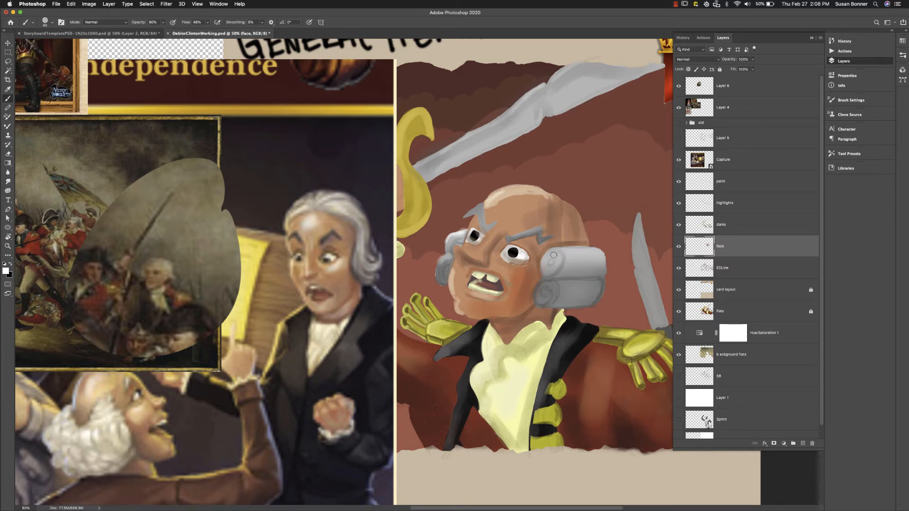
Paint white highlights along the upper and lower wig curls over the general's near ear with a smaller brush.
{"action": "key", "text": "bracketleft"}
{"action": "key", "text": "bracketleft"}
{"action": "left_click_drag", "start_coordinate": [562, 251], "coordinate": [595, 250]}
{"action": "mouse_move", "coordinate": [563, 284]}
{"action": "left_mouse_down"}
{"action": "mouse_move", "coordinate": [602, 284]}
{"action": "mouse_move", "coordinate": [594, 284]}
{"action": "left_mouse_up"}
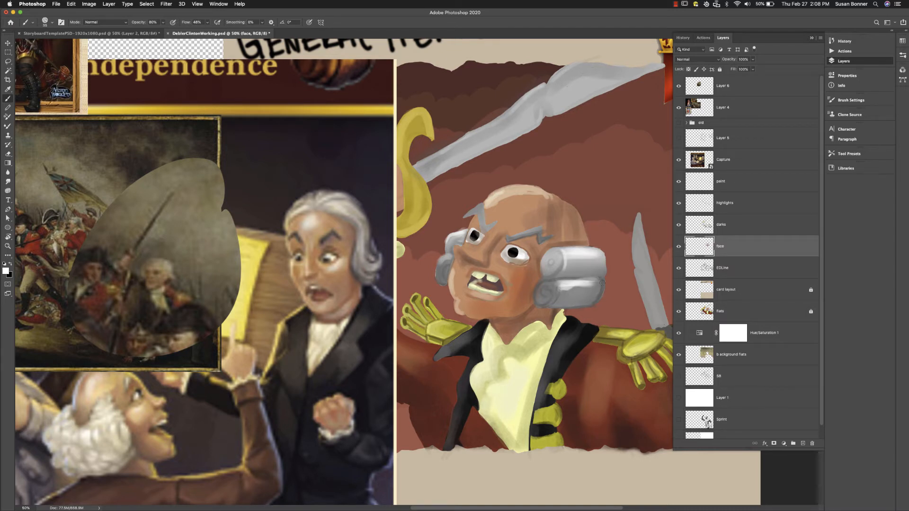
{"action": "left_click_drag", "start_coordinate": [563, 258], "coordinate": [601, 256]}
Compare the whole card illustration with the reference artwork by toggling the visibility of the Capture layer.
{"action": "key", "text": "z"}
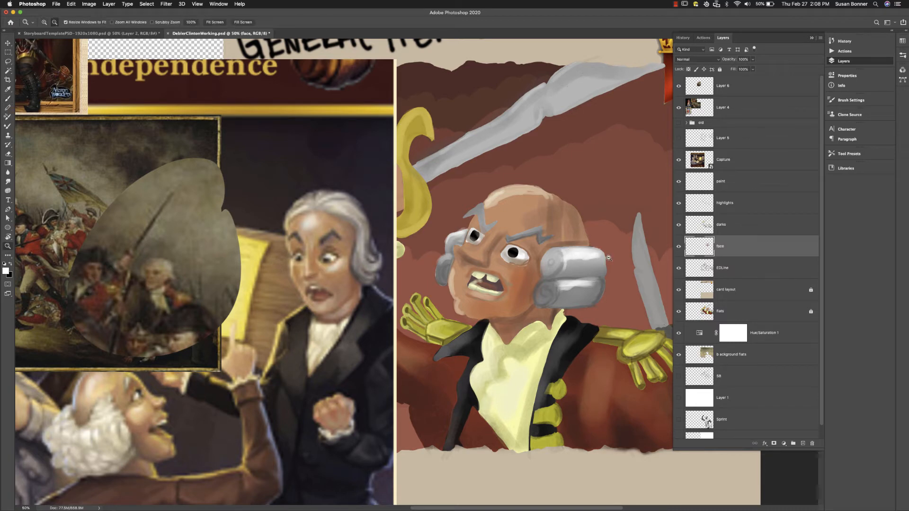
{"action": "left_click", "coordinate": [528, 331], "text": "alt"}
{"action": "left_click", "coordinate": [528, 332], "text": "alt"}
{"action": "left_click", "coordinate": [528, 331], "text": "alt"}
{"action": "left_click", "coordinate": [528, 332], "text": "alt"}
{"action": "left_click", "coordinate": [354, 216], "text": "alt"}
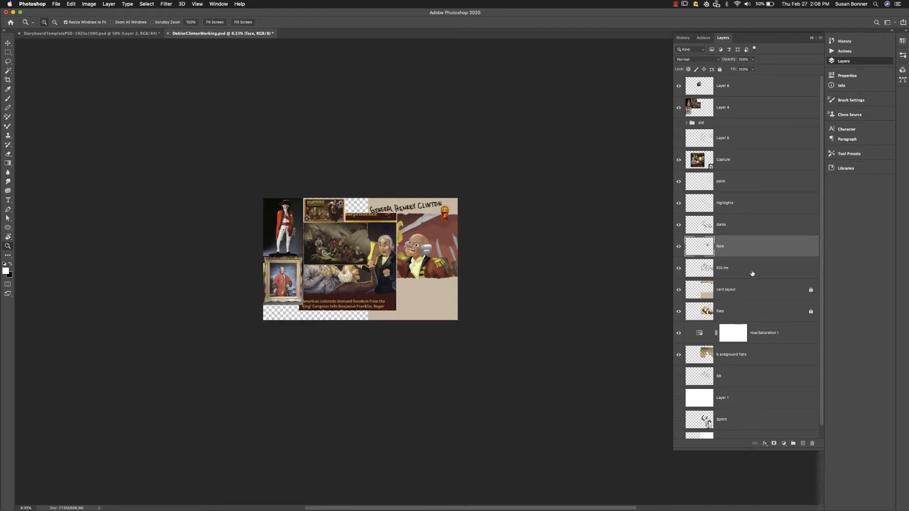
{"action": "left_click", "coordinate": [679, 160]}
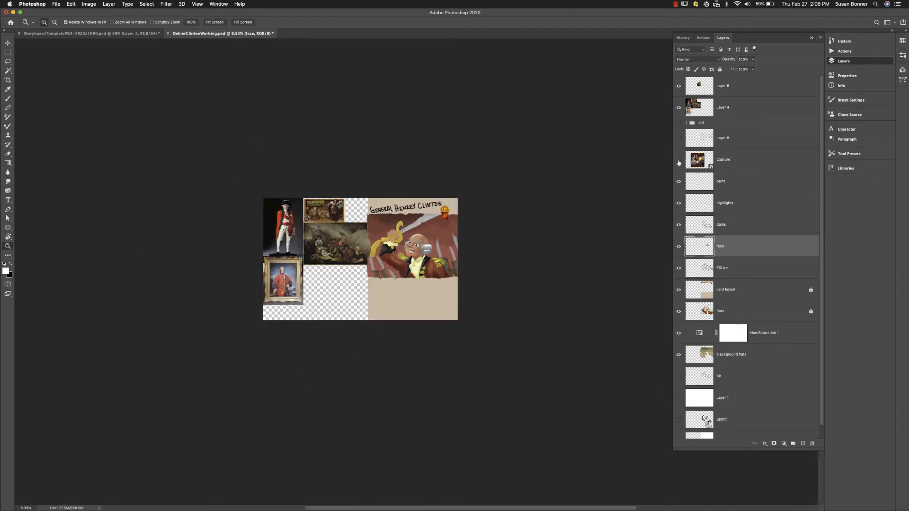
{"action": "left_click", "coordinate": [679, 160]}
{"action": "left_click", "coordinate": [679, 160]}
{"action": "left_click", "coordinate": [679, 160]}
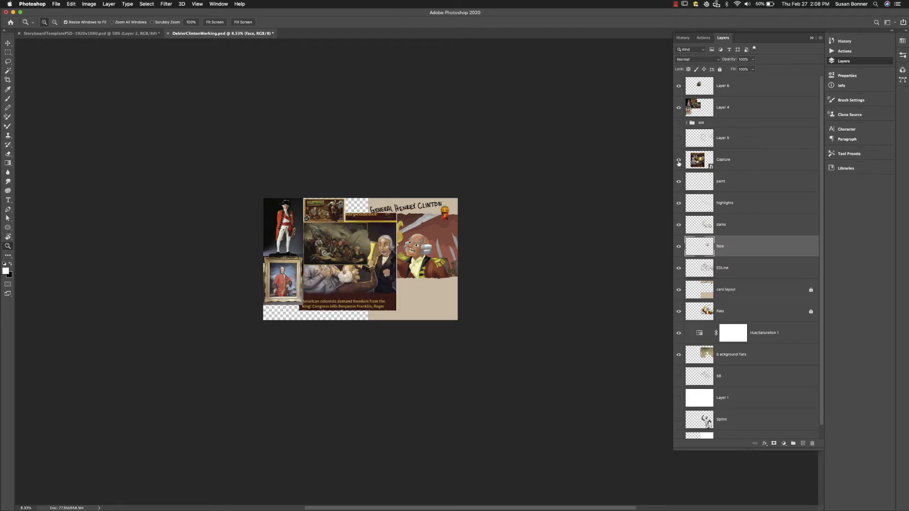
{"action": "left_click", "coordinate": [679, 160]}
{"action": "left_click", "coordinate": [678, 161]}
Select the general's gray wig and eyebrows on the flats layer with the Magic Wand and clear the selection edges from view.
{"action": "left_click", "coordinate": [411, 258]}
{"action": "left_click", "coordinate": [415, 263]}
{"action": "left_click", "coordinate": [530, 274]}
{"action": "left_click", "coordinate": [549, 279]}
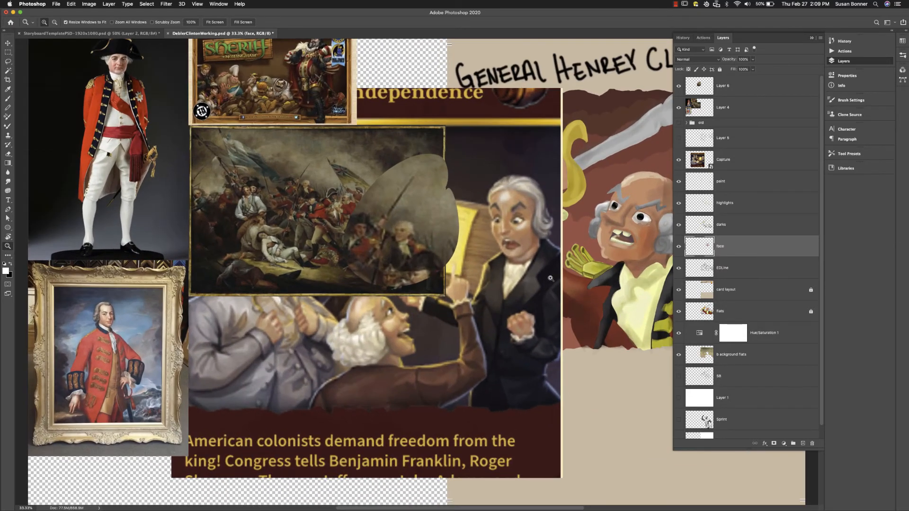
{"action": "left_click_drag", "start_coordinate": [563, 277], "coordinate": [319, 307]}
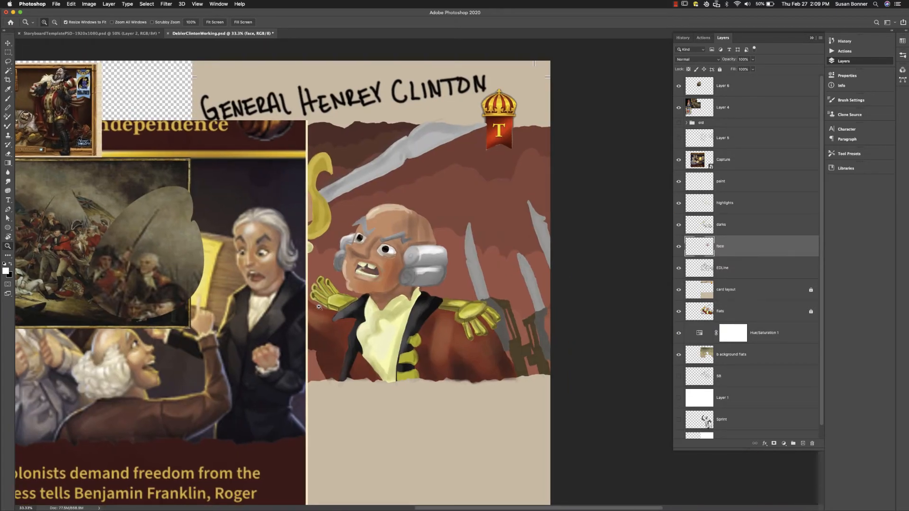
{"action": "left_click", "coordinate": [700, 311]}
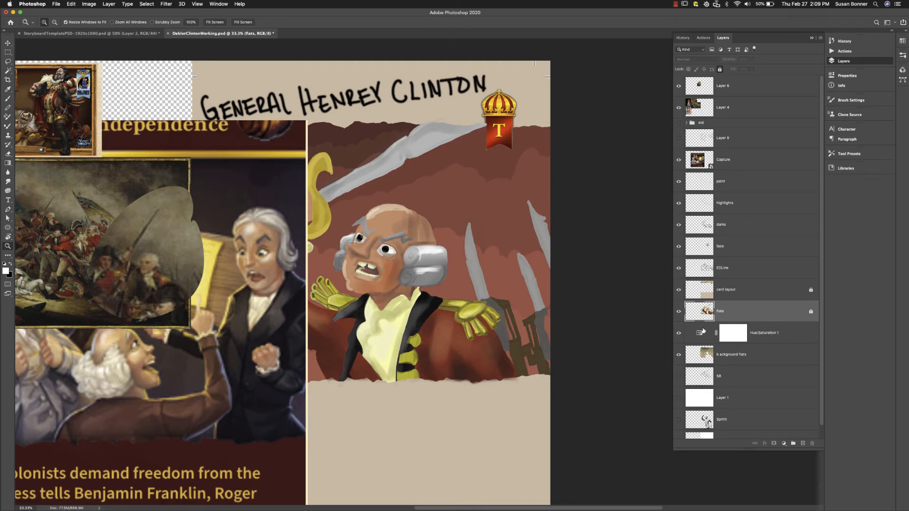
{"action": "key", "text": "w"}
{"action": "left_click", "coordinate": [397, 245]}
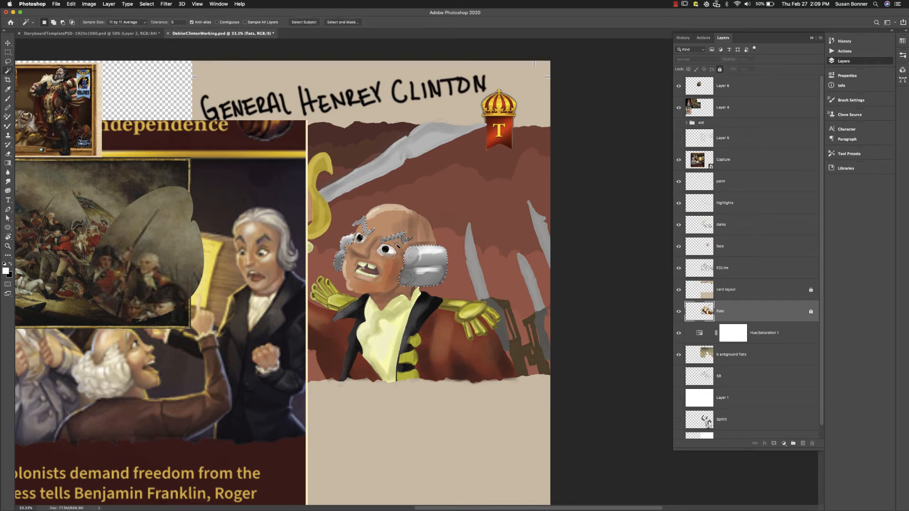
{"action": "key", "text": "ctrl+d"}
{"action": "key", "text": "z"}
{"action": "left_click", "coordinate": [404, 303]}
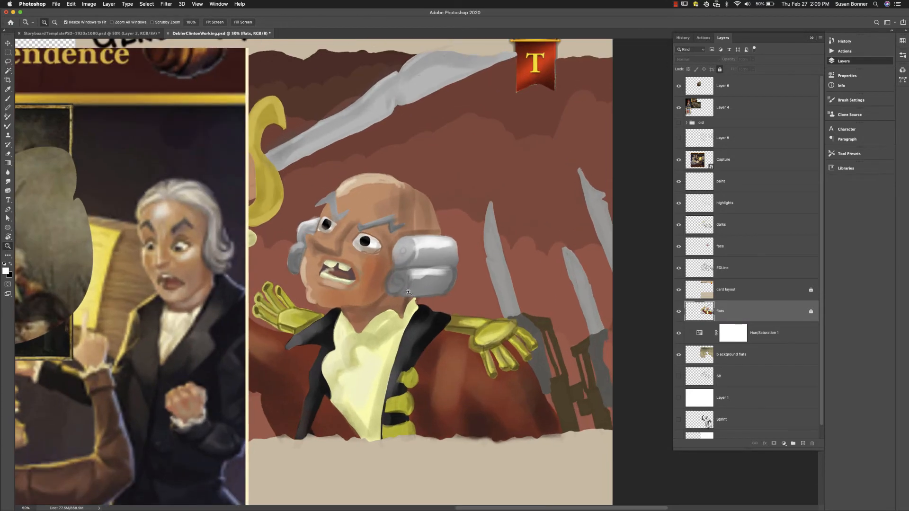
Pick a dark gray foreground color, shade both eyebrows on the face layer, and add white highlights to them.
{"action": "key", "text": "i"}
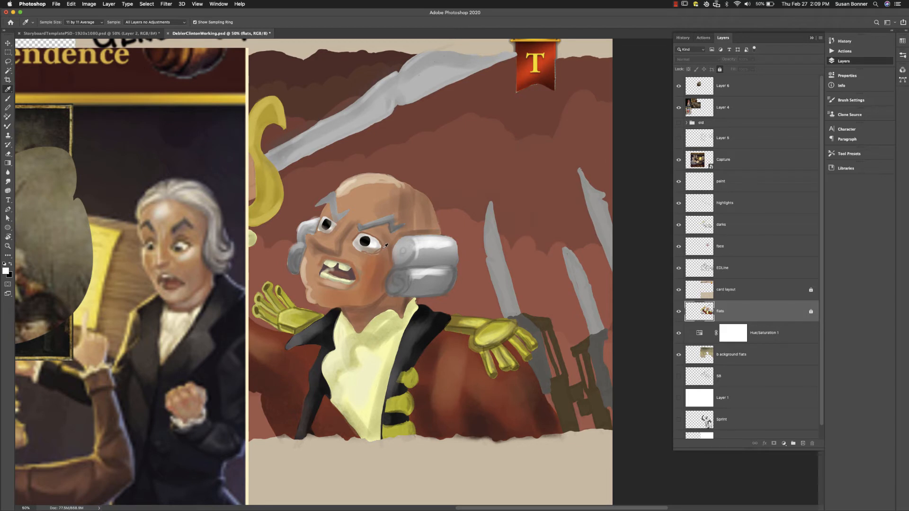
{"action": "key", "text": "x"}
{"action": "left_click", "coordinate": [6, 271]}
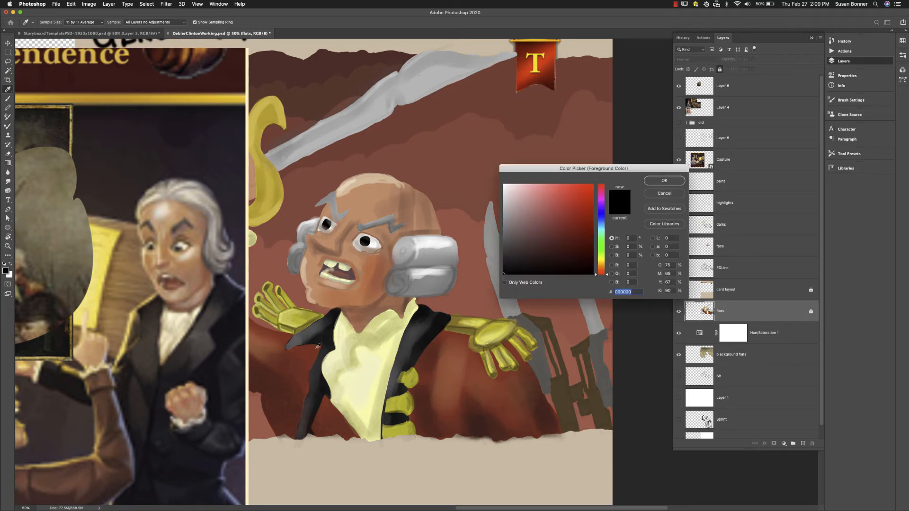
{"action": "left_click", "coordinate": [496, 235]}
{"action": "left_click", "coordinate": [664, 181]}
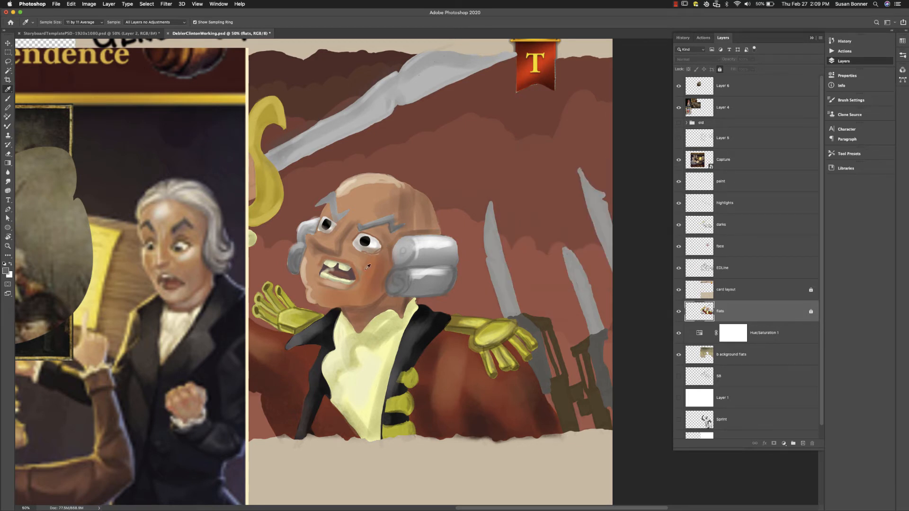
{"action": "key", "text": "b"}
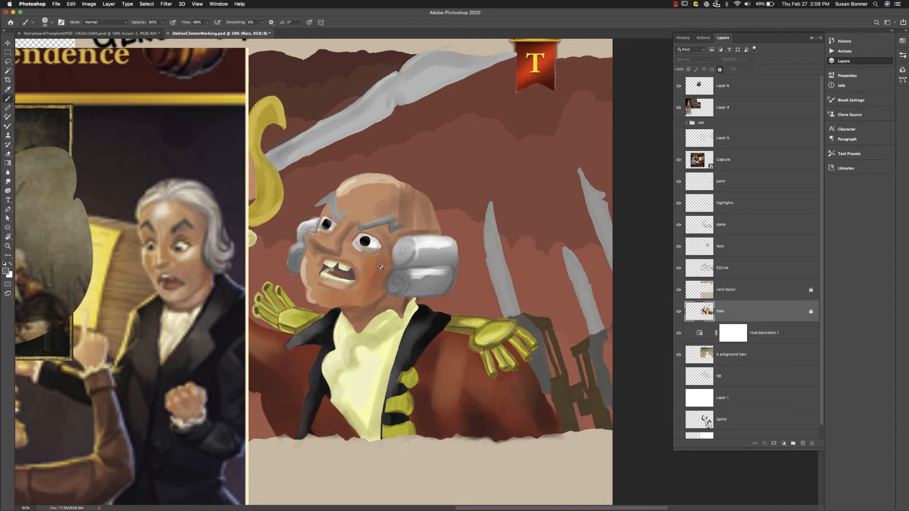
{"action": "left_click", "coordinate": [732, 249]}
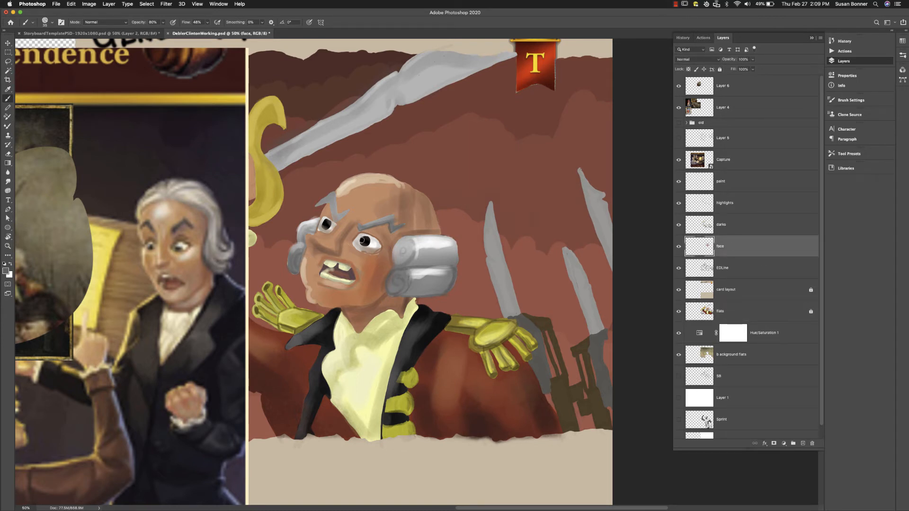
{"action": "left_click", "coordinate": [364, 240]}
{"action": "mouse_move", "coordinate": [330, 205]}
{"action": "left_mouse_down"}
{"action": "mouse_move", "coordinate": [336, 218]}
{"action": "mouse_move", "coordinate": [348, 212]}
{"action": "left_mouse_up"}
{"action": "left_click_drag", "start_coordinate": [390, 221], "coordinate": [398, 229]}
{"action": "key", "text": "x"}
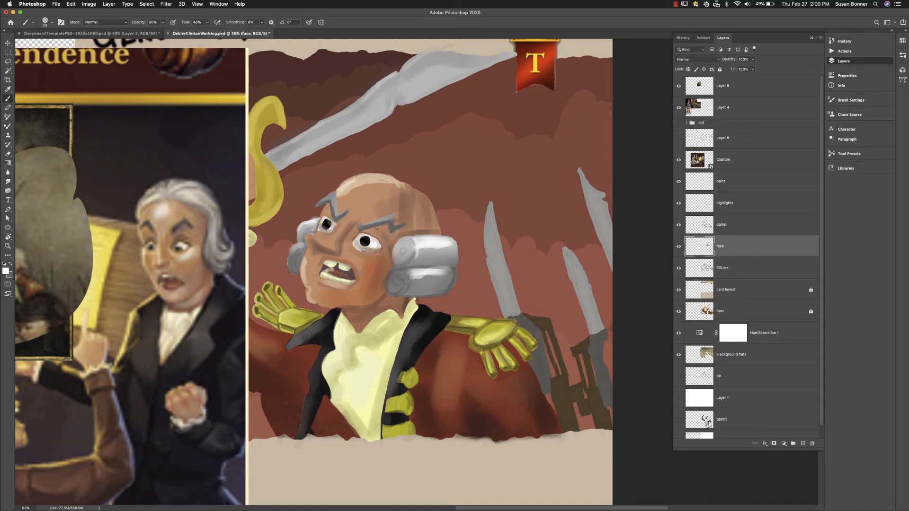
{"action": "left_click_drag", "start_coordinate": [395, 215], "coordinate": [379, 218]}
Blend the near eyebrow on the face layer with the Smudge Nice preset at 40% strength and a smaller brush.
{"action": "left_click", "coordinate": [30, 23]}
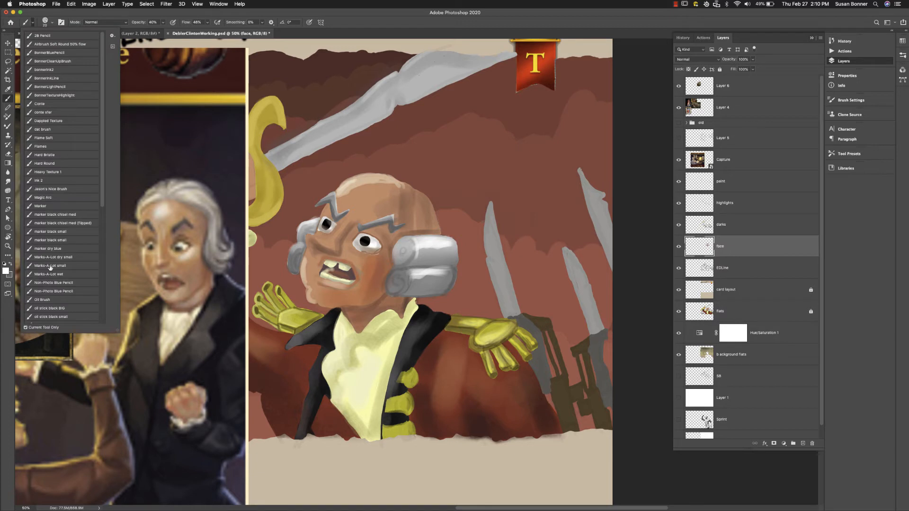
{"action": "left_click", "coordinate": [35, 19]}
{"action": "left_click", "coordinate": [8, 182]}
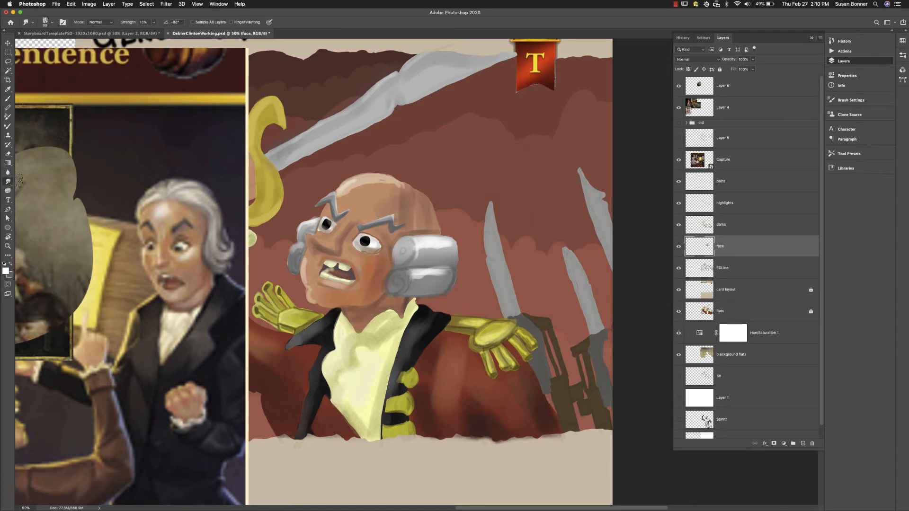
{"action": "left_click", "coordinate": [29, 23]}
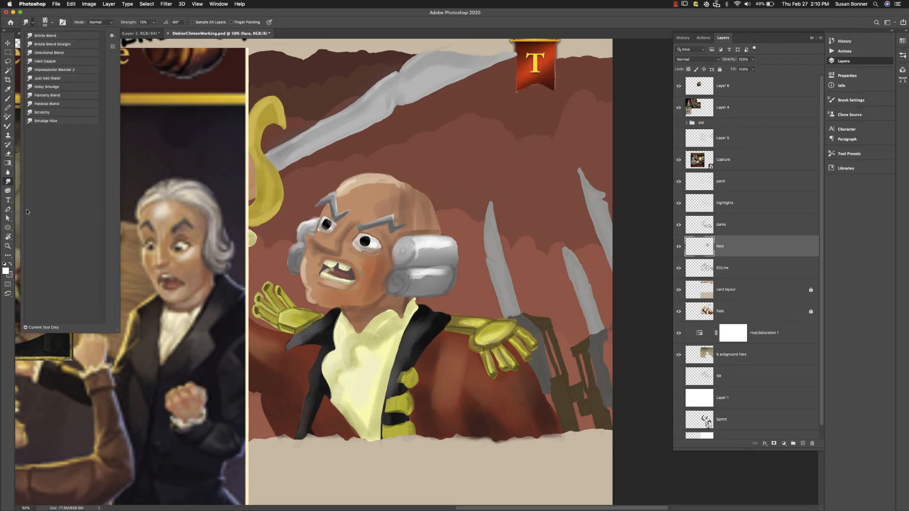
{"action": "left_click", "coordinate": [38, 122]}
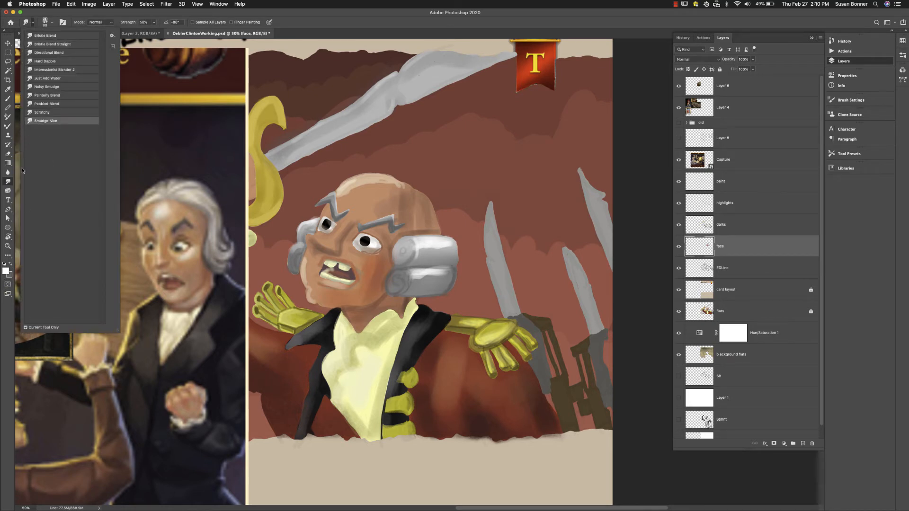
{"action": "left_click", "coordinate": [379, 268]}
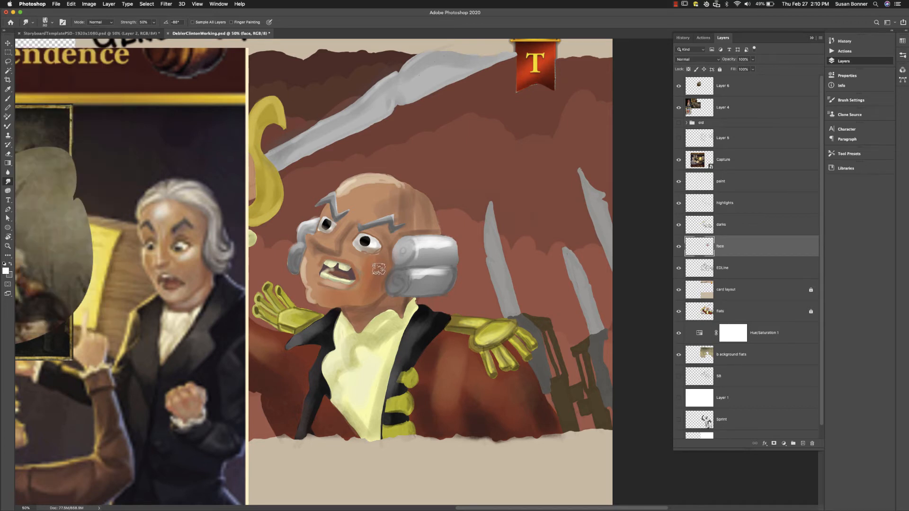
{"action": "key", "text": "bracketleft"}
{"action": "key", "text": "bracketleft"}
{"action": "key", "text": "bracketleft"}
{"action": "key", "text": "bracketleft"}
{"action": "mouse_move", "coordinate": [369, 221]}
{"action": "left_mouse_down"}
{"action": "mouse_move", "coordinate": [396, 215]}
{"action": "mouse_move", "coordinate": [391, 220]}
{"action": "left_mouse_up"}
Compare the head with and without the face layer, and smudge the highlights along the lower wig curl.
{"action": "left_click", "coordinate": [678, 247]}
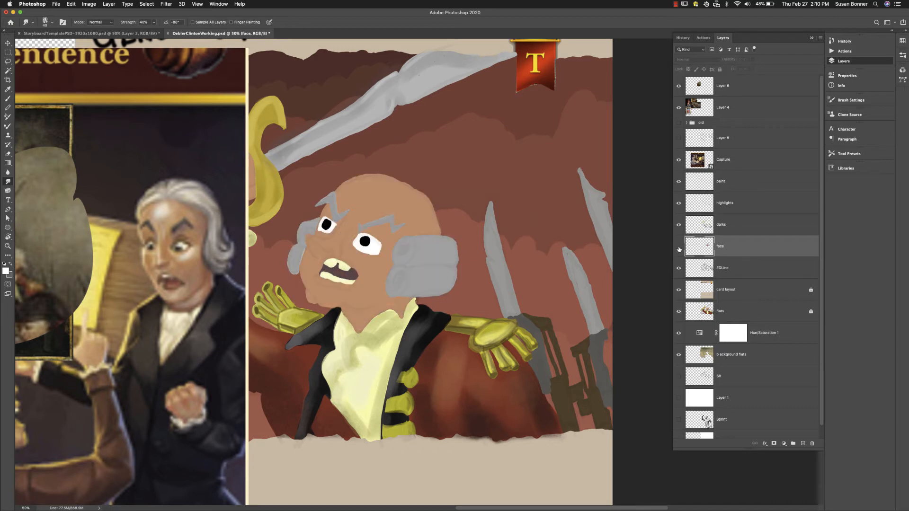
{"action": "left_click", "coordinate": [679, 248]}
{"action": "left_click", "coordinate": [679, 248]}
{"action": "left_click", "coordinate": [679, 248]}
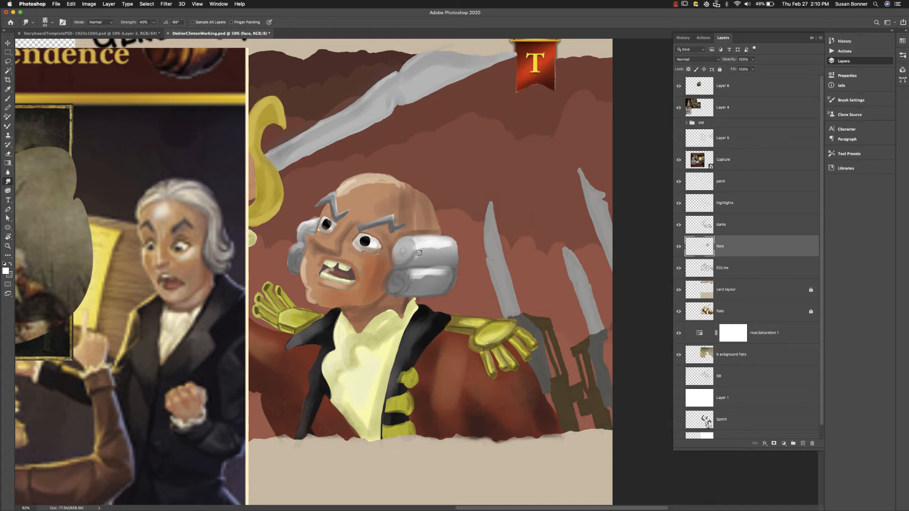
{"action": "mouse_move", "coordinate": [413, 278]}
{"action": "left_mouse_down"}
{"action": "mouse_move", "coordinate": [400, 291]}
{"action": "mouse_move", "coordinate": [442, 274]}
{"action": "left_mouse_up"}
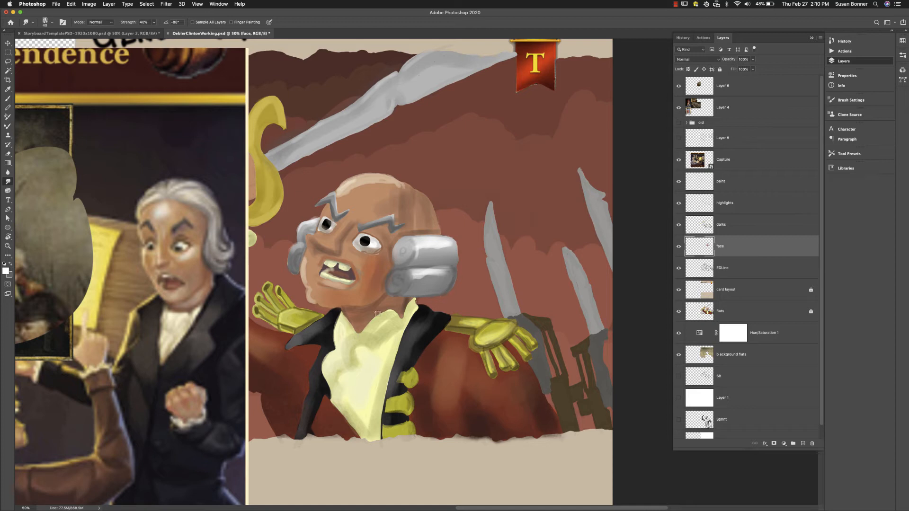
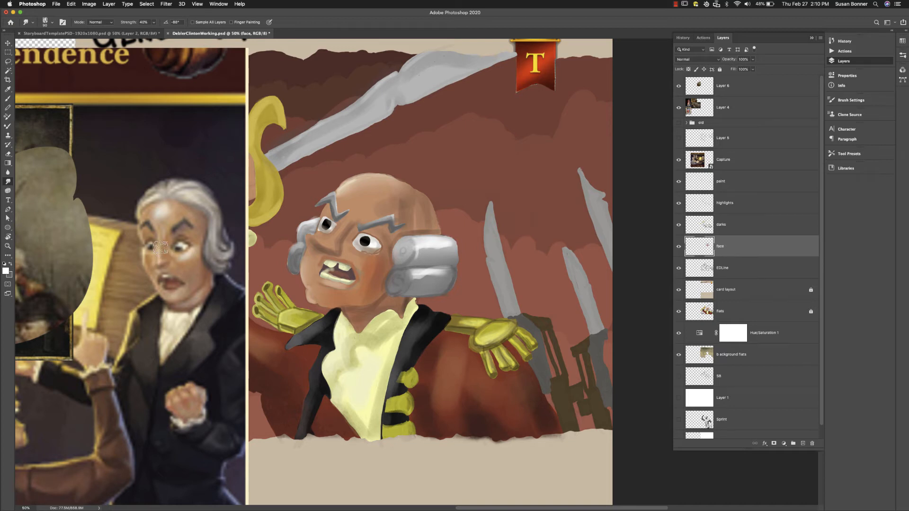
{"action": "key", "text": "i"}
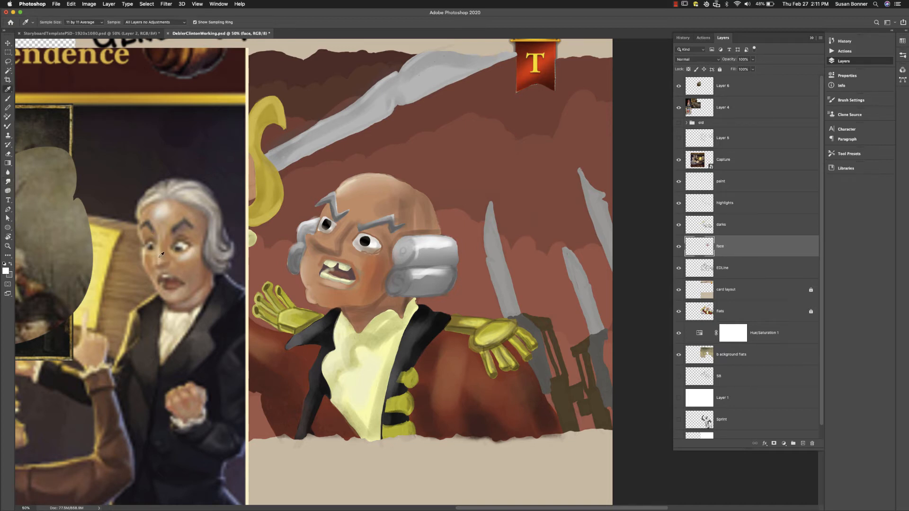
{"action": "left_click", "coordinate": [160, 258]}
{"action": "key", "text": "b"}
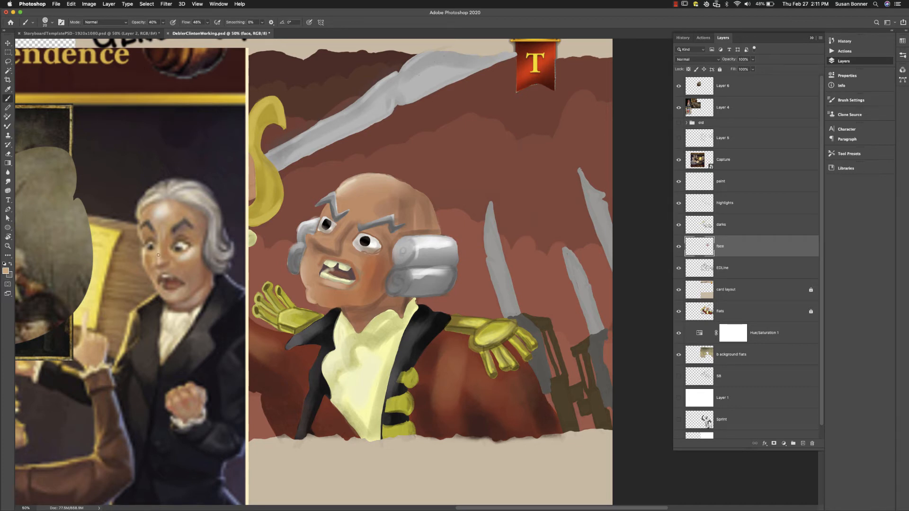
Reset to default colors with white as the foreground and paint soft highlights across the forehead with a larger brush.
{"action": "key", "text": "d"}
{"action": "key", "text": "z"}
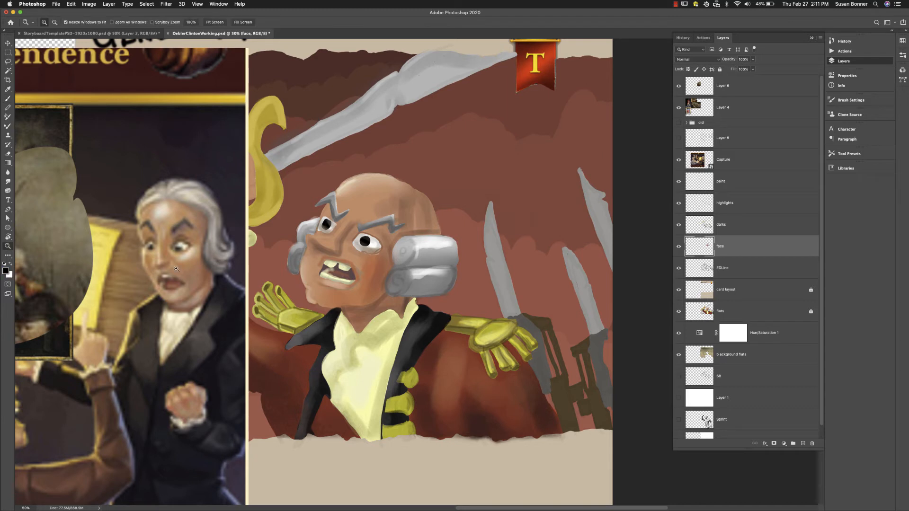
{"action": "key", "text": "b"}
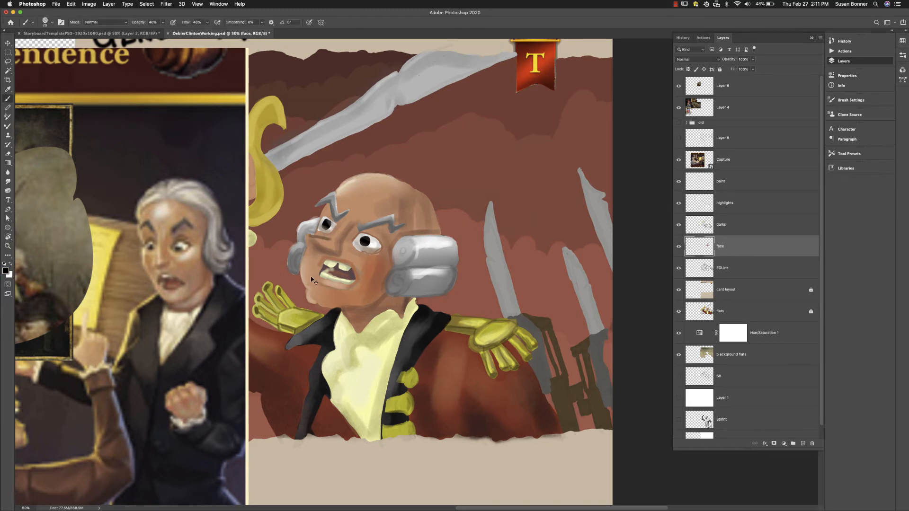
{"action": "key", "text": "x"}
{"action": "key", "text": "bracketright"}
{"action": "key", "text": "bracketright"}
{"action": "key", "text": "bracketright"}
{"action": "key", "text": "bracketright"}
{"action": "key", "text": "bracketright"}
{"action": "key", "text": "bracketright"}
{"action": "key", "text": "bracketright"}
{"action": "key", "text": "bracketright"}
{"action": "key", "text": "bracketright"}
{"action": "key", "text": "bracketright"}
{"action": "key", "text": "bracketright"}
{"action": "key", "text": "bracketright"}
{"action": "key", "text": "bracketright"}
{"action": "key", "text": "bracketright"}
{"action": "key", "text": "bracketright"}
{"action": "key", "text": "bracketright"}
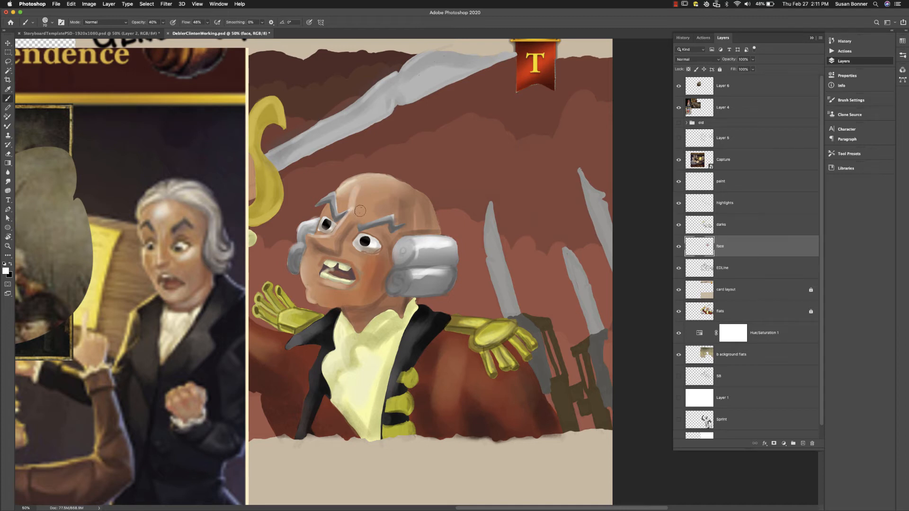
{"action": "mouse_move", "coordinate": [355, 195]}
{"action": "left_mouse_down"}
{"action": "mouse_move", "coordinate": [389, 185]}
{"action": "mouse_move", "coordinate": [379, 183]}
{"action": "left_mouse_up"}
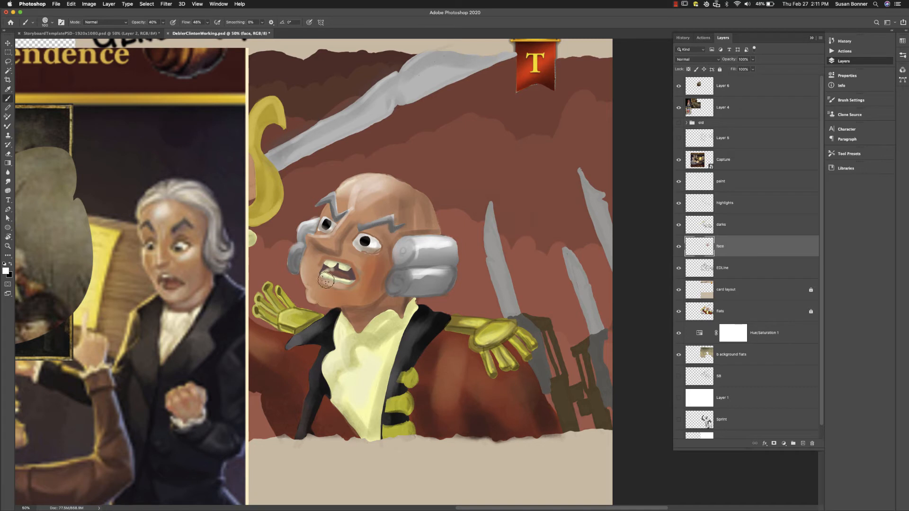
Paint white highlights along the far cheek with a small brush and on the near cheek with a larger one.
{"action": "key", "text": "bracketleft"}
{"action": "key", "text": "bracketleft"}
{"action": "key", "text": "bracketleft"}
{"action": "key", "text": "bracketleft"}
{"action": "key", "text": "bracketleft"}
{"action": "key", "text": "bracketleft"}
{"action": "key", "text": "bracketleft"}
{"action": "left_click_drag", "start_coordinate": [306, 259], "coordinate": [304, 271]}
{"action": "key", "text": "bracketright"}
{"action": "key", "text": "bracketright"}
{"action": "key", "text": "bracketright"}
{"action": "key", "text": "bracketright"}
{"action": "key", "text": "bracketright"}
{"action": "left_click_drag", "start_coordinate": [358, 258], "coordinate": [381, 264]}
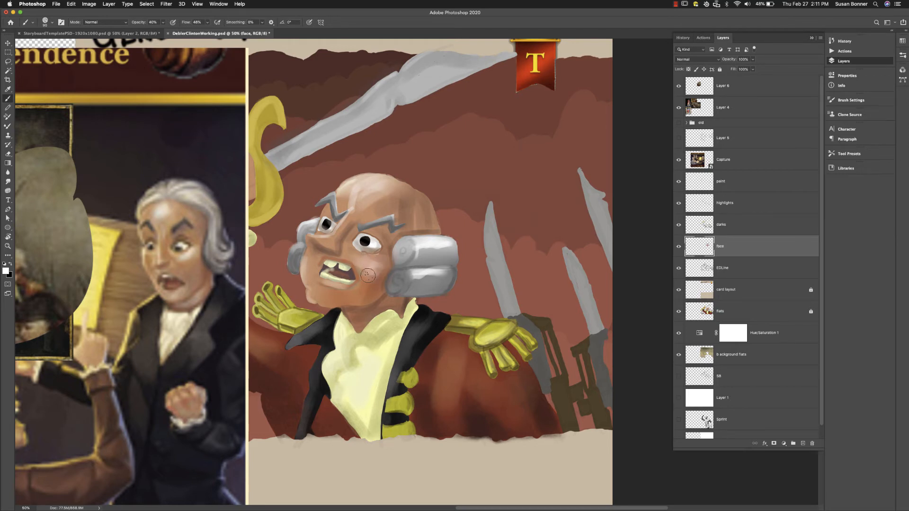
Adjust the brush size and paint soft white highlights on the general's chin and the temple beside the near eyebrow.
{"action": "key", "text": "bracketleft"}
{"action": "key", "text": "bracketleft"}
{"action": "key", "text": "bracketleft"}
{"action": "key", "text": "bracketleft"}
{"action": "key", "text": "bracketleft"}
{"action": "key", "text": "bracketleft"}
{"action": "key", "text": "bracketleft"}
{"action": "key", "text": "bracketright"}
{"action": "key", "text": "bracketright"}
{"action": "key", "text": "bracketright"}
{"action": "key", "text": "bracketright"}
{"action": "key", "text": "bracketright"}
{"action": "key", "text": "bracketright"}
{"action": "key", "text": "bracketright"}
{"action": "key", "text": "bracketright"}
{"action": "left_click_drag", "start_coordinate": [327, 297], "coordinate": [340, 297]}
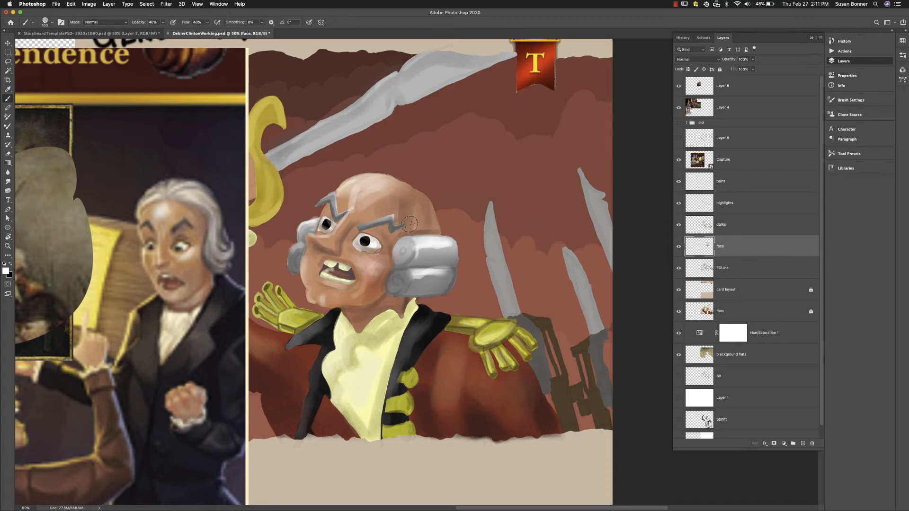
{"action": "left_click_drag", "start_coordinate": [410, 224], "coordinate": [431, 229]}
Sample the brown skin tone from the side of the general's head for the brush.
{"action": "key", "text": "i"}
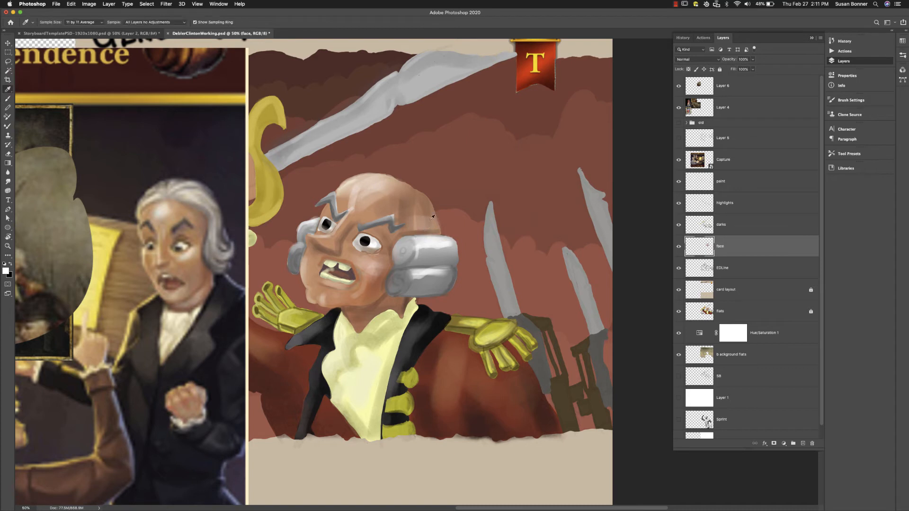
{"action": "left_click", "coordinate": [428, 209]}
{"action": "key", "text": "b"}
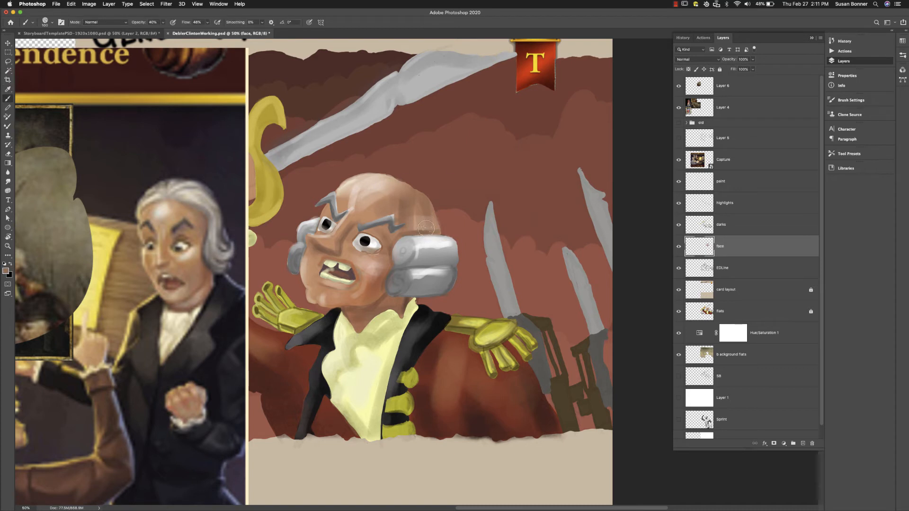
Select the general's skin and wig on the flats layer, add the eyebrow area with the Lasso, and clear the selection edges from view.
{"action": "left_click", "coordinate": [707, 320]}
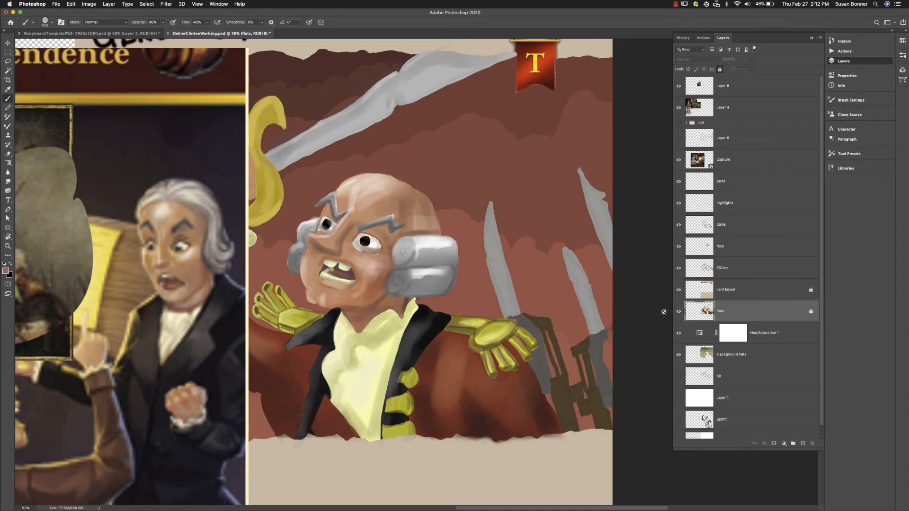
{"action": "key", "text": "w"}
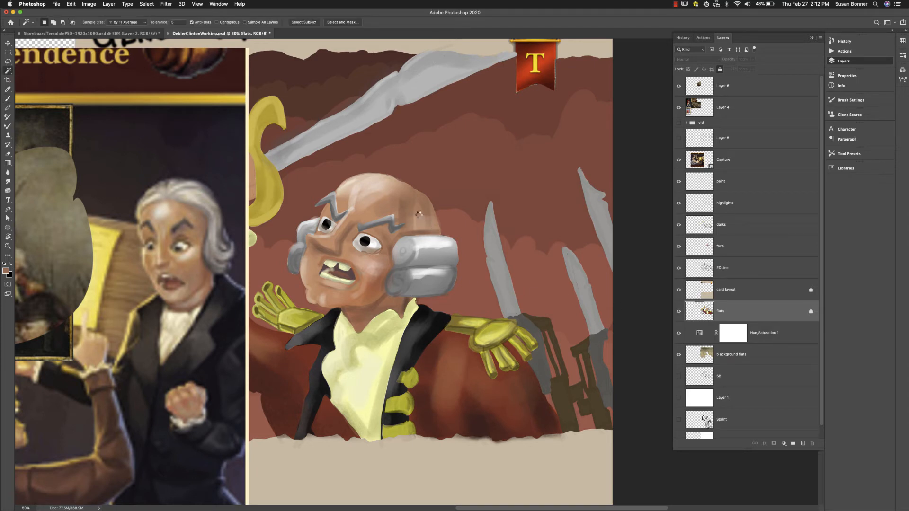
{"action": "left_click", "coordinate": [418, 214]}
{"action": "left_click", "coordinate": [423, 267], "text": "shift"}
{"action": "key", "text": "l"}
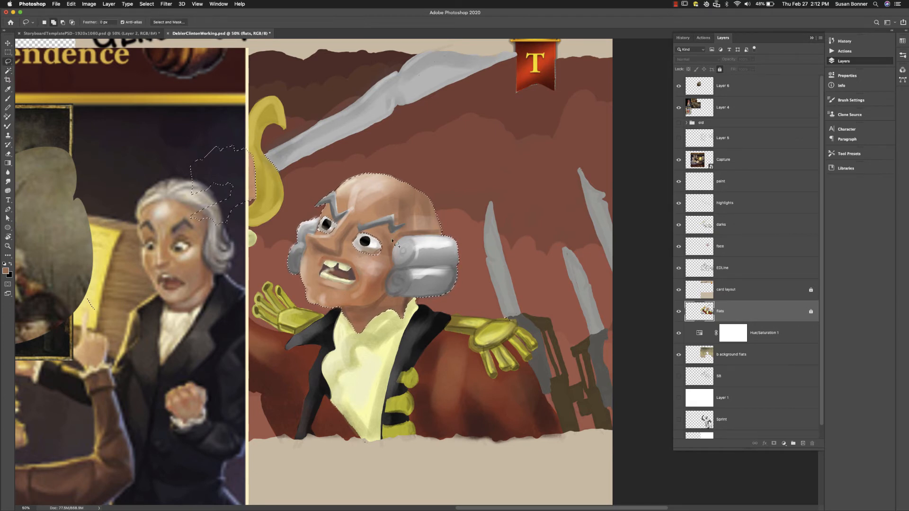
{"action": "left_click_drag", "start_coordinate": [344, 217], "coordinate": [348, 220]}
{"action": "key", "text": "super+d"}
Paint over the streaks on the side of the bald head with the brown skin tone on the face layer.
{"action": "key", "text": "i"}
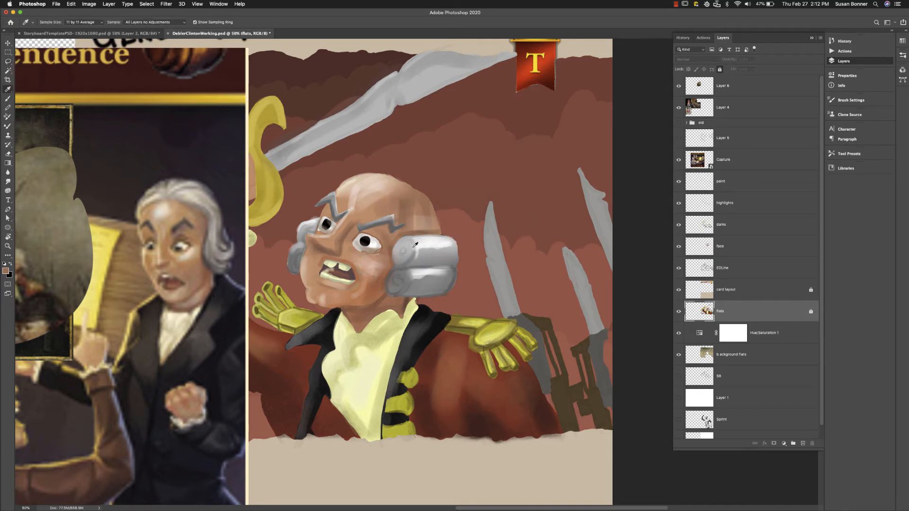
{"action": "key", "text": "b"}
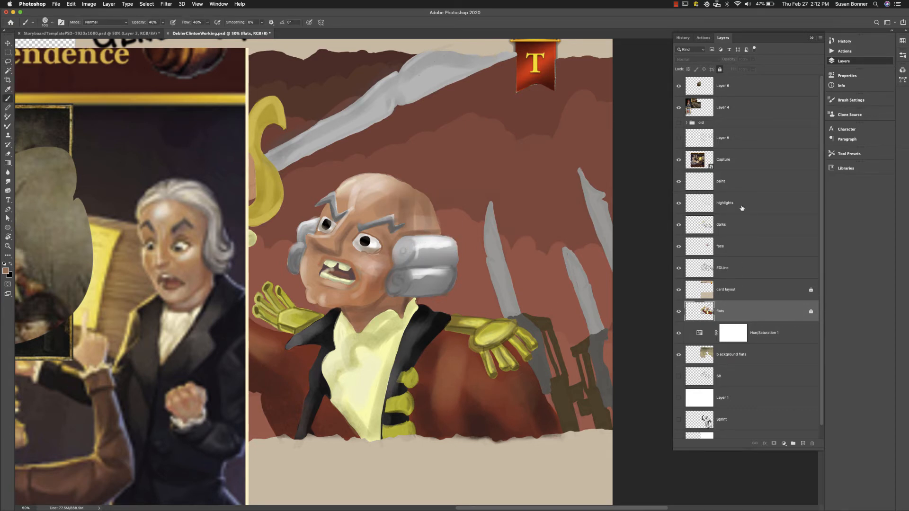
{"action": "left_click", "coordinate": [736, 245]}
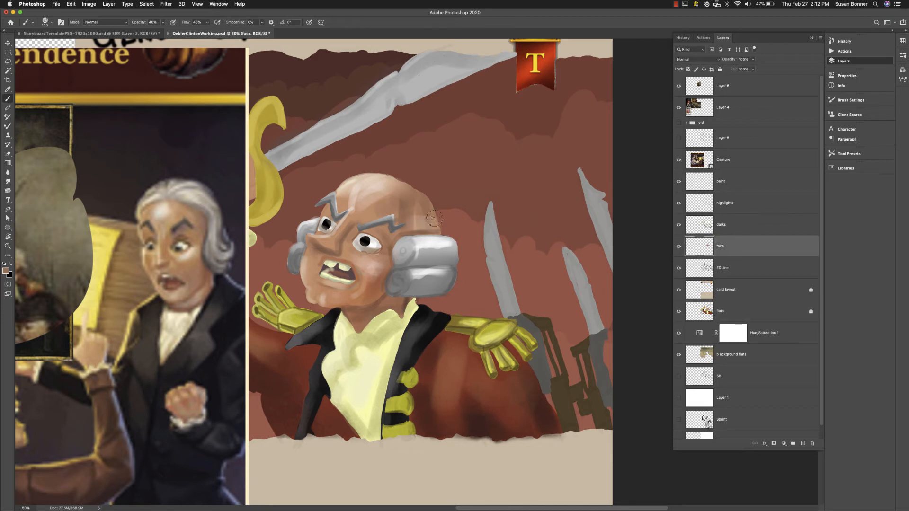
{"action": "mouse_move", "coordinate": [432, 219]}
{"action": "left_mouse_down"}
{"action": "mouse_move", "coordinate": [424, 205]}
{"action": "mouse_move", "coordinate": [421, 226]}
{"action": "mouse_move", "coordinate": [417, 213]}
{"action": "left_mouse_up"}
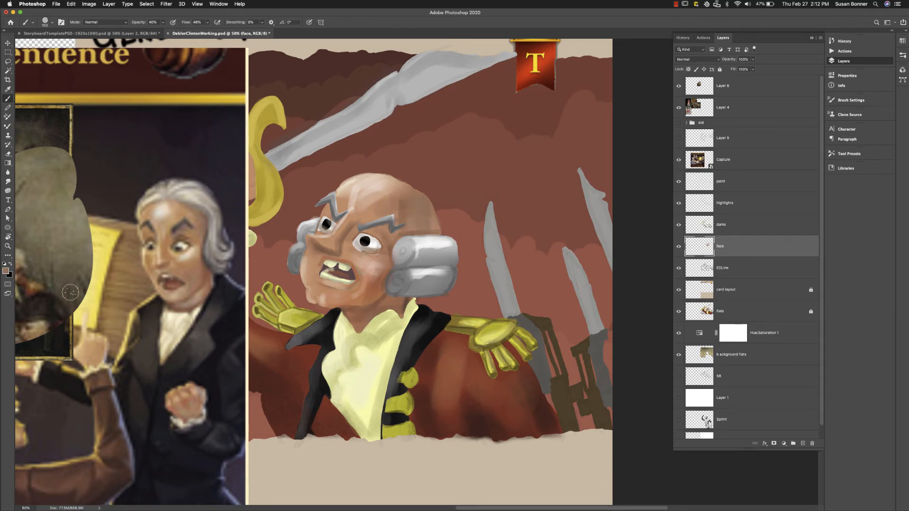
Sample the orange skin tone from the lower face and paint it across the top of the head with a smaller brush.
{"action": "key", "text": "i"}
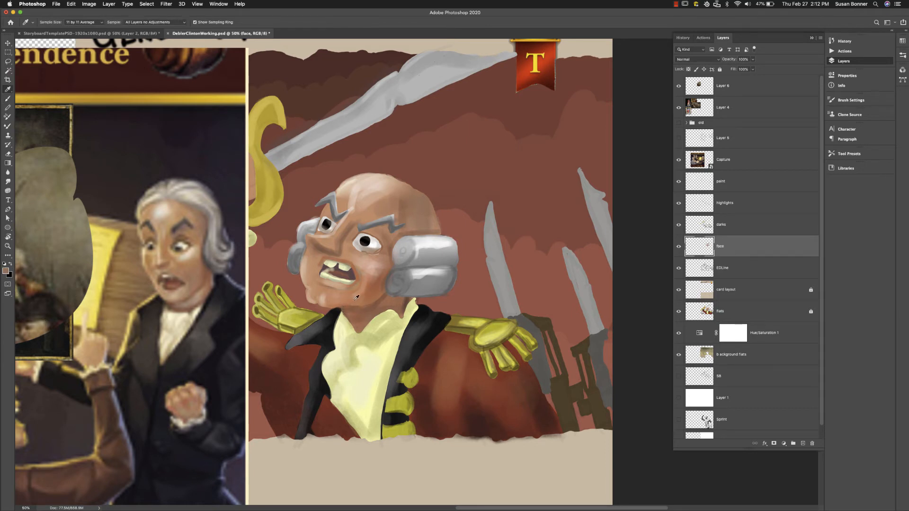
{"action": "key", "text": "b"}
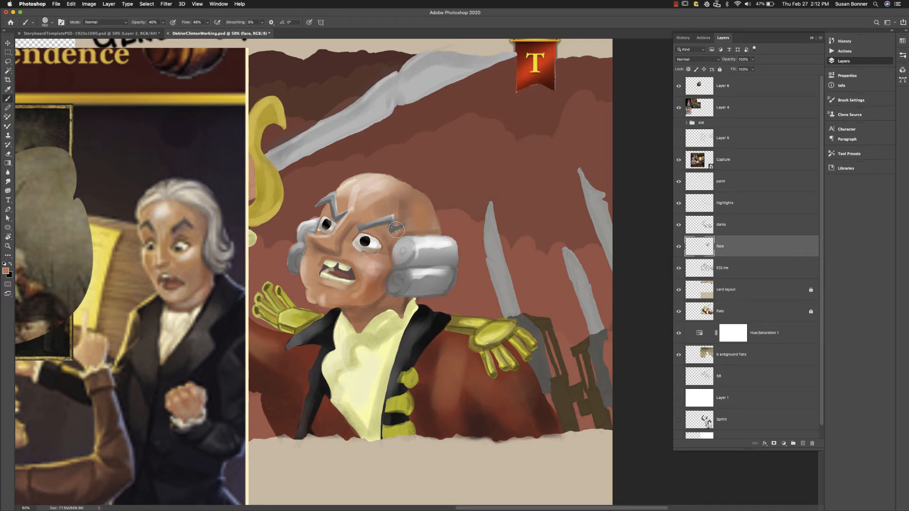
{"action": "key", "text": "bracketleft"}
{"action": "key", "text": "bracketleft"}
{"action": "key", "text": "bracketleft"}
{"action": "key", "text": "bracketleft"}
{"action": "mouse_move", "coordinate": [394, 184]}
{"action": "left_mouse_down"}
{"action": "mouse_move", "coordinate": [371, 178]}
{"action": "mouse_move", "coordinate": [342, 188]}
{"action": "left_mouse_up"}
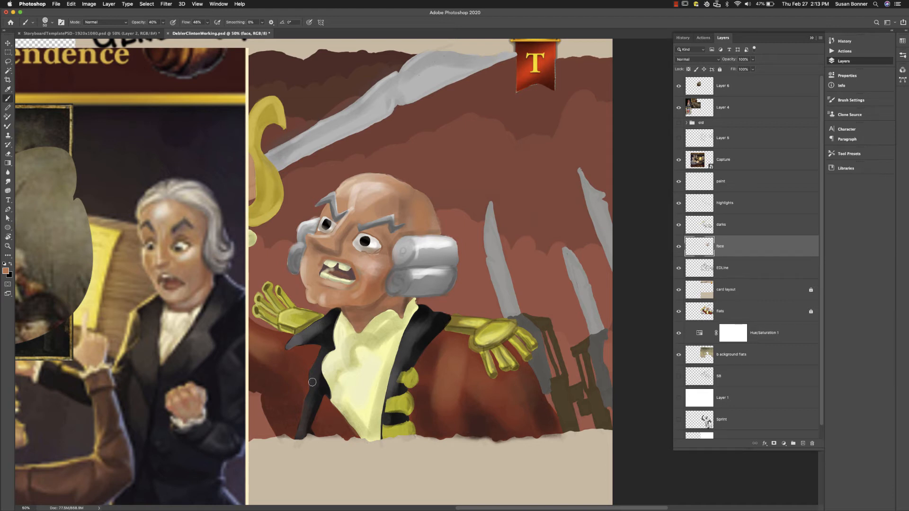
Pick a more saturated salmon-red foreground color and paint it along the general's lower lip.
{"action": "left_click", "coordinate": [6, 270]}
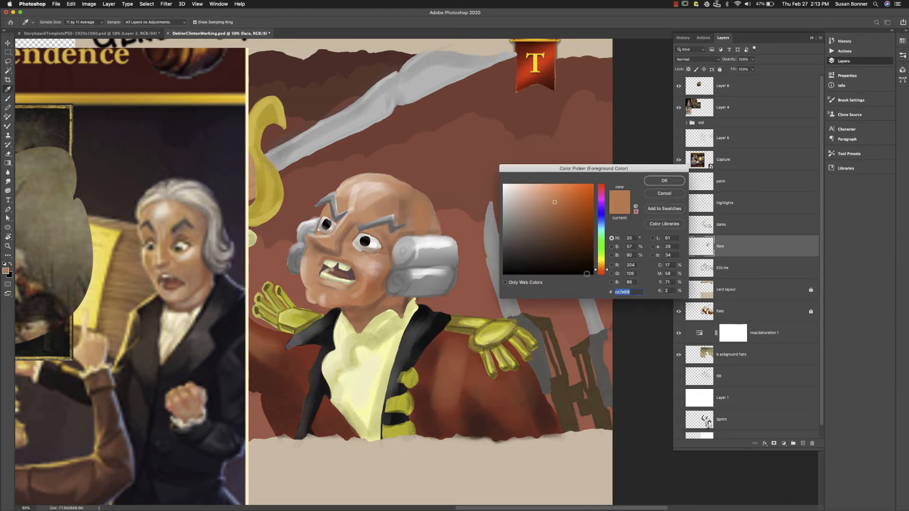
{"action": "left_click", "coordinate": [605, 273]}
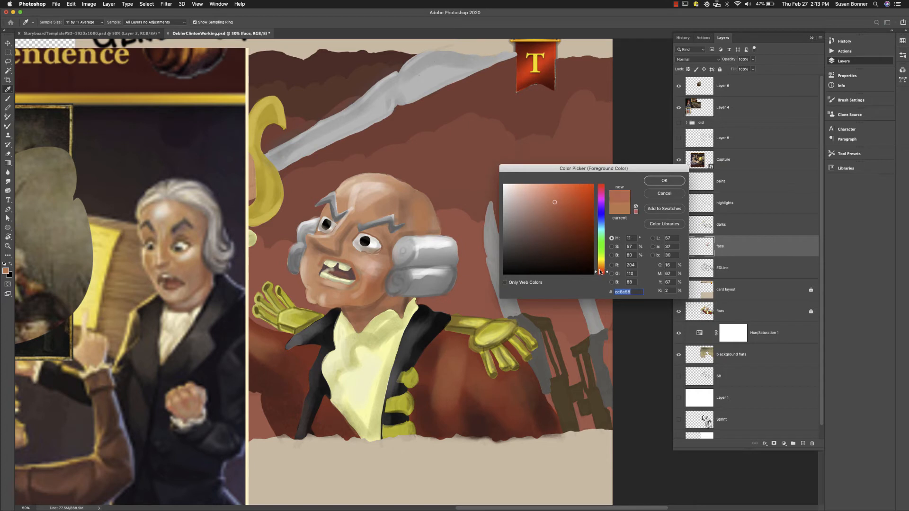
{"action": "left_click", "coordinate": [574, 193]}
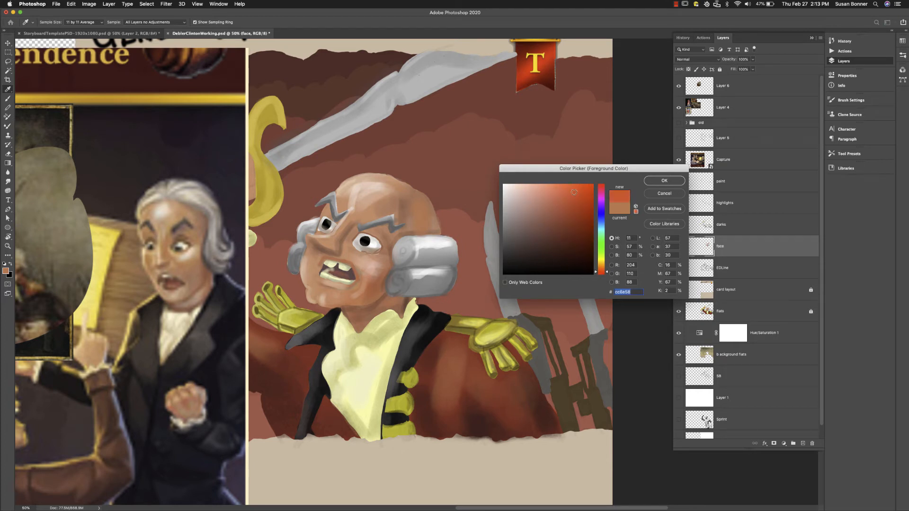
{"action": "left_click", "coordinate": [605, 273]}
{"action": "left_click", "coordinate": [560, 188]}
{"action": "left_click", "coordinate": [662, 179]}
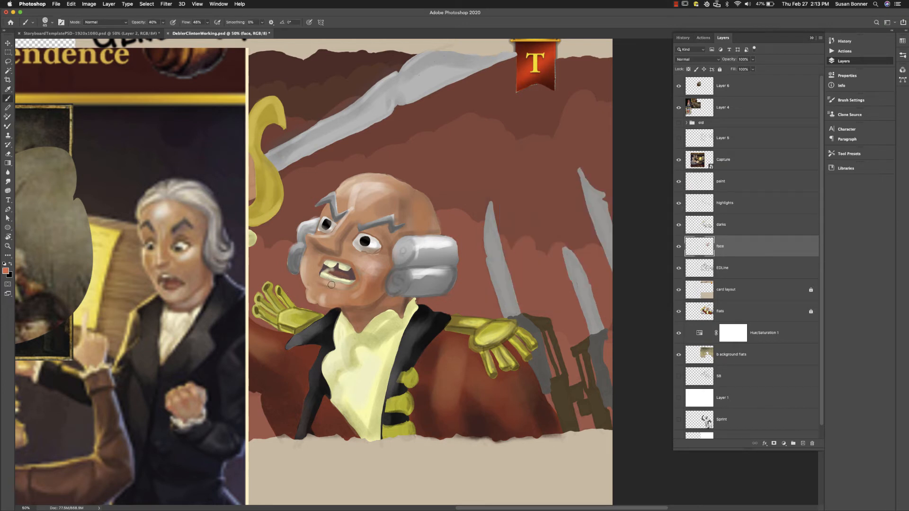
{"action": "left_click_drag", "start_coordinate": [326, 283], "coordinate": [344, 286]}
Paint a salmon-red blush on the general's near cheek with a larger brush.
{"action": "key", "text": "bracketright"}
{"action": "key", "text": "bracketright"}
{"action": "key", "text": "bracketright"}
{"action": "key", "text": "bracketright"}
{"action": "key", "text": "bracketright"}
{"action": "key", "text": "bracketright"}
{"action": "key", "text": "bracketright"}
{"action": "key", "text": "bracketright"}
{"action": "key", "text": "bracketright"}
{"action": "key", "text": "bracketright"}
{"action": "left_click_drag", "start_coordinate": [376, 266], "coordinate": [369, 275]}
Sample the brownish-pink skin tone near the general's chin for painting with a smaller brush.
{"action": "key", "text": "bracketleft"}
{"action": "key", "text": "bracketleft"}
{"action": "key", "text": "bracketleft"}
{"action": "key", "text": "bracketleft"}
{"action": "key", "text": "bracketleft"}
{"action": "key", "text": "bracketleft"}
{"action": "key", "text": "bracketleft"}
{"action": "key", "text": "bracketright"}
{"action": "key", "text": "bracketright"}
{"action": "key", "text": "i"}
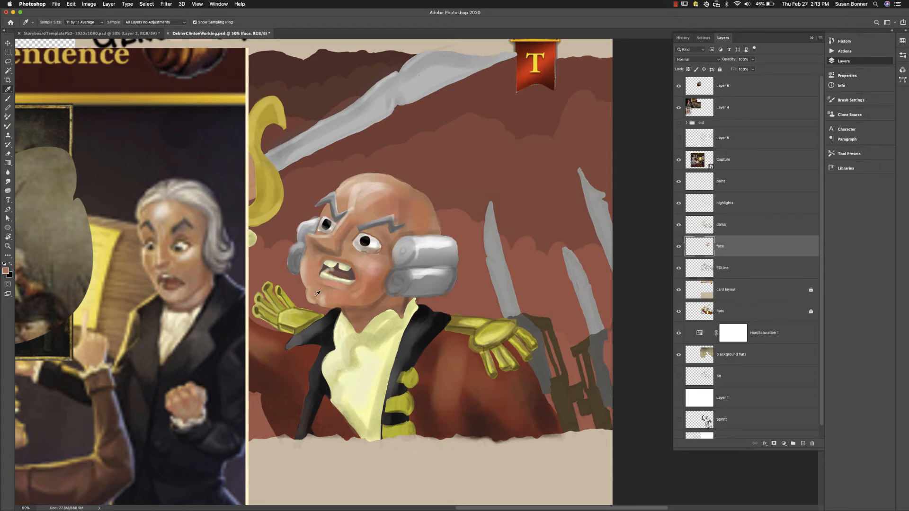
{"action": "key", "text": "b"}
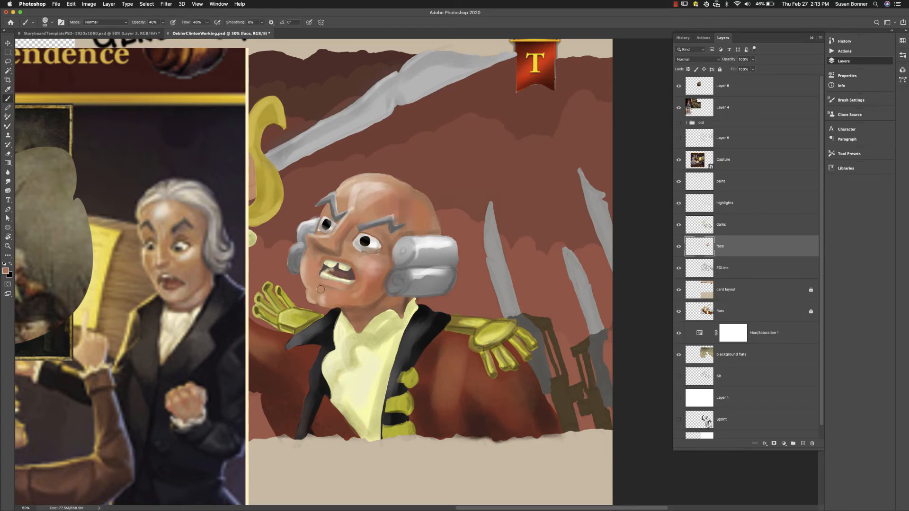
Reduce the brush size and set the foreground color to a saturated dark brown, RGB 146, 70, 34.
{"action": "key", "text": "bracketleft"}
{"action": "key", "text": "bracketleft"}
{"action": "key", "text": "bracketleft"}
{"action": "key", "text": "bracketleft"}
{"action": "key", "text": "bracketleft"}
{"action": "key", "text": "bracketleft"}
{"action": "key", "text": "bracketleft"}
{"action": "key", "text": "bracketleft"}
{"action": "key", "text": "bracketleft"}
{"action": "key", "text": "bracketleft"}
{"action": "left_click", "coordinate": [6, 270]}
{"action": "left_click", "coordinate": [564, 228]}
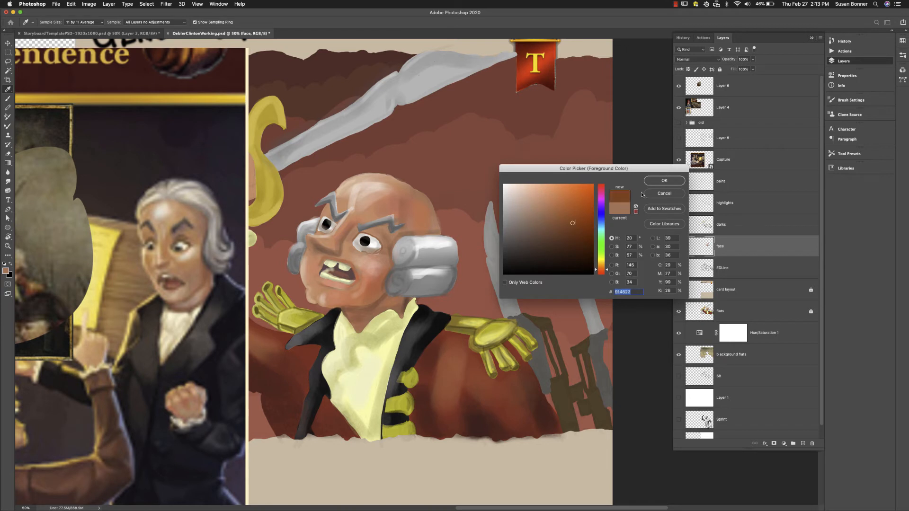
{"action": "left_click", "coordinate": [664, 181]}
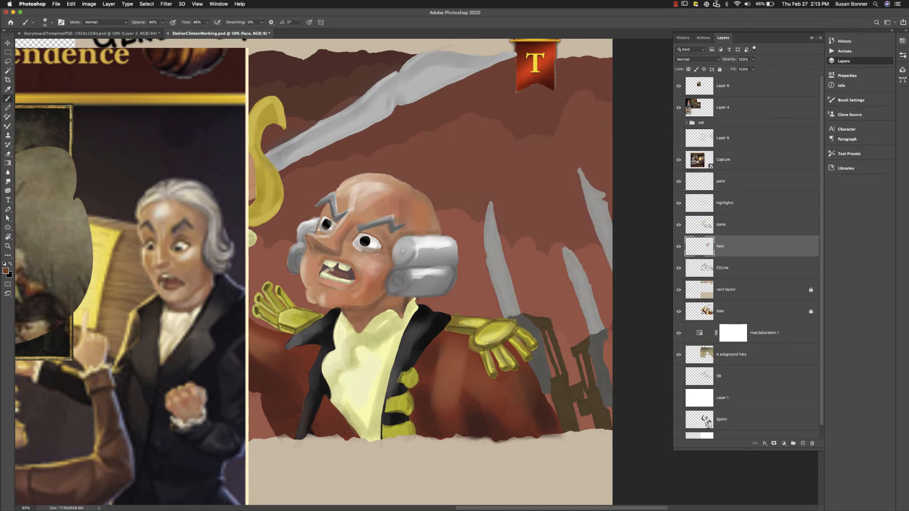
Paint dark brown shadows on the nose and around both of the general's eyes.
{"action": "mouse_move", "coordinate": [320, 244]}
{"action": "left_mouse_down"}
{"action": "mouse_move", "coordinate": [313, 247]}
{"action": "mouse_move", "coordinate": [322, 248]}
{"action": "left_mouse_up"}
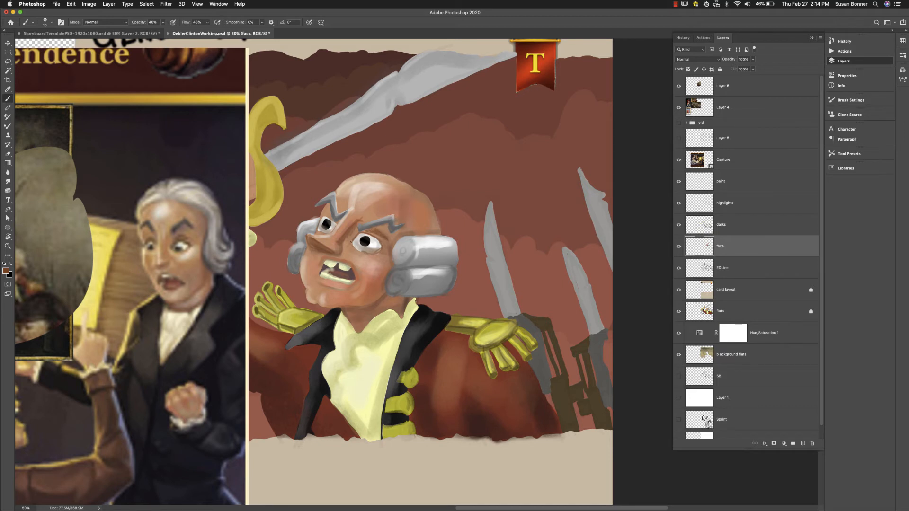
{"action": "left_click_drag", "start_coordinate": [361, 248], "coordinate": [365, 249]}
{"action": "left_click_drag", "start_coordinate": [322, 218], "coordinate": [335, 224]}
{"action": "left_click_drag", "start_coordinate": [320, 229], "coordinate": [336, 235]}
Load the Smudge Nika preset for the Smudge tool with 20% strength and a smaller tip.
{"action": "left_click", "coordinate": [8, 182]}
{"action": "left_click", "coordinate": [33, 23]}
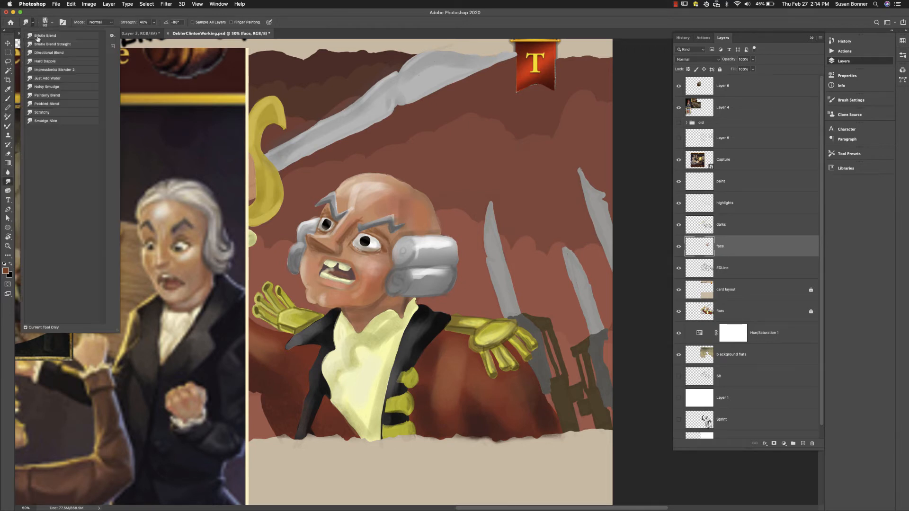
{"action": "double_click", "coordinate": [45, 121]}
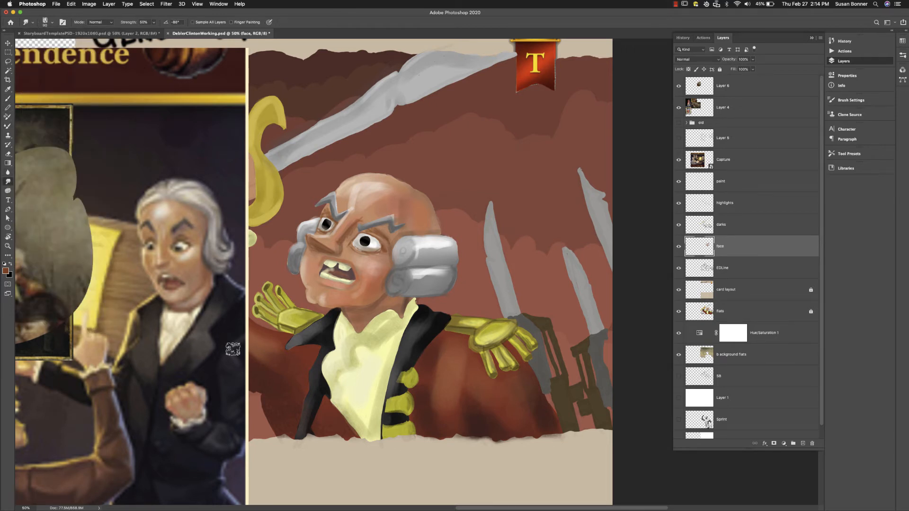
{"action": "key", "text": "2"}
{"action": "key", "text": "["}
Sample the pale highlight tone from the forehead and paint highlights on the general's nose.
{"action": "key", "text": "i"}
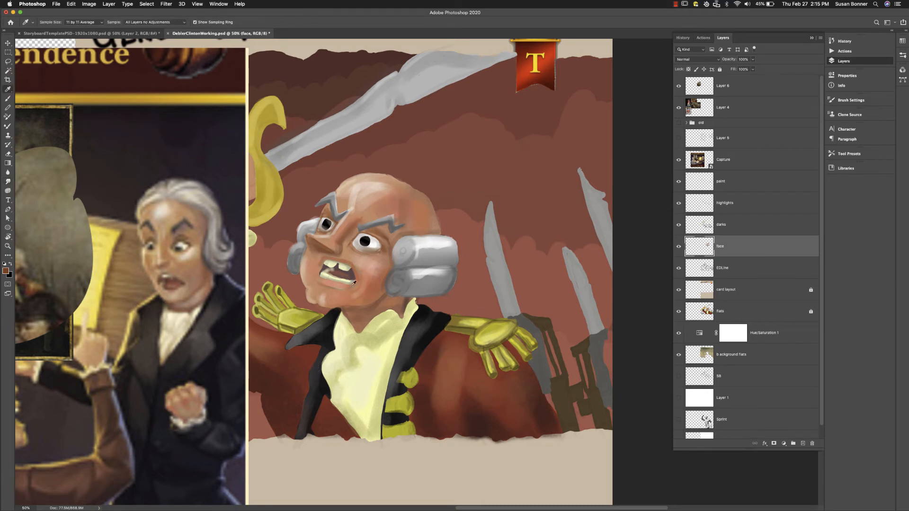
{"action": "left_click", "coordinate": [352, 208]}
{"action": "key", "text": "b"}
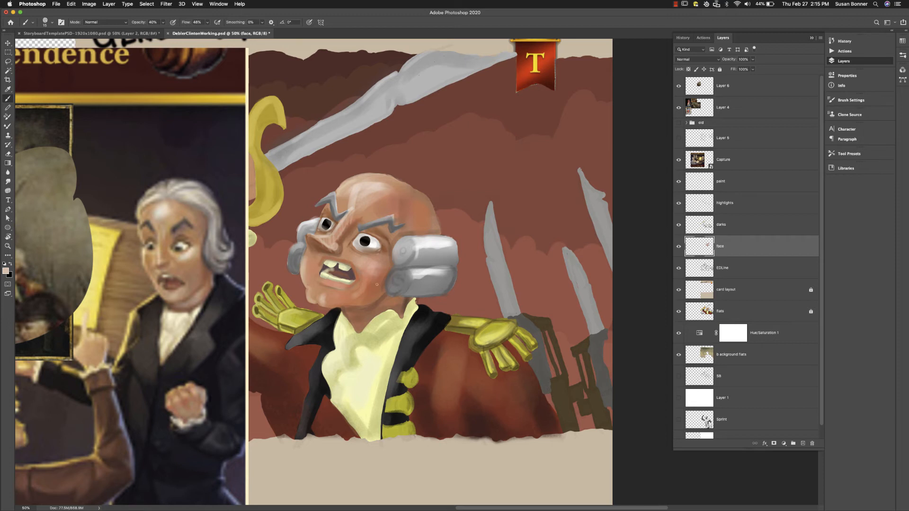
Paint pale highlights on the near cheek and the temple above the eyebrow with a larger brush.
{"action": "key", "text": "bracketright"}
{"action": "key", "text": "bracketright"}
{"action": "key", "text": "bracketright"}
{"action": "key", "text": "bracketright"}
{"action": "key", "text": "bracketright"}
{"action": "key", "text": "bracketright"}
{"action": "key", "text": "bracketright"}
{"action": "key", "text": "bracketright"}
{"action": "key", "text": "bracketright"}
{"action": "key", "text": "bracketright"}
{"action": "left_click_drag", "start_coordinate": [368, 270], "coordinate": [375, 268]}
{"action": "key", "text": "bracketleft"}
{"action": "key", "text": "bracketleft"}
{"action": "key", "text": "bracketright"}
{"action": "key", "text": "bracketright"}
{"action": "left_click_drag", "start_coordinate": [401, 215], "coordinate": [407, 211]}
Sample the skin tone beside the temple highlight and soften the highlight with a larger brush at 20% opacity.
{"action": "key", "text": "i"}
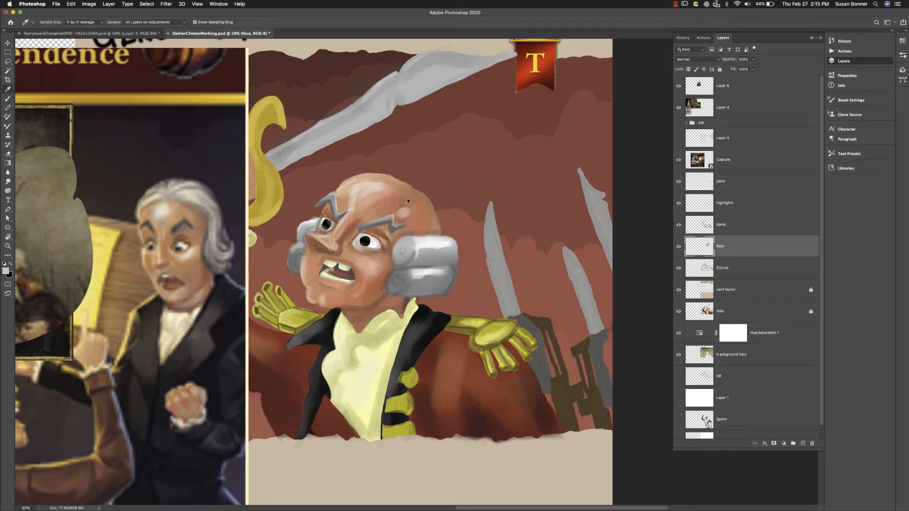
{"action": "left_click", "coordinate": [406, 199]}
{"action": "key", "text": "b"}
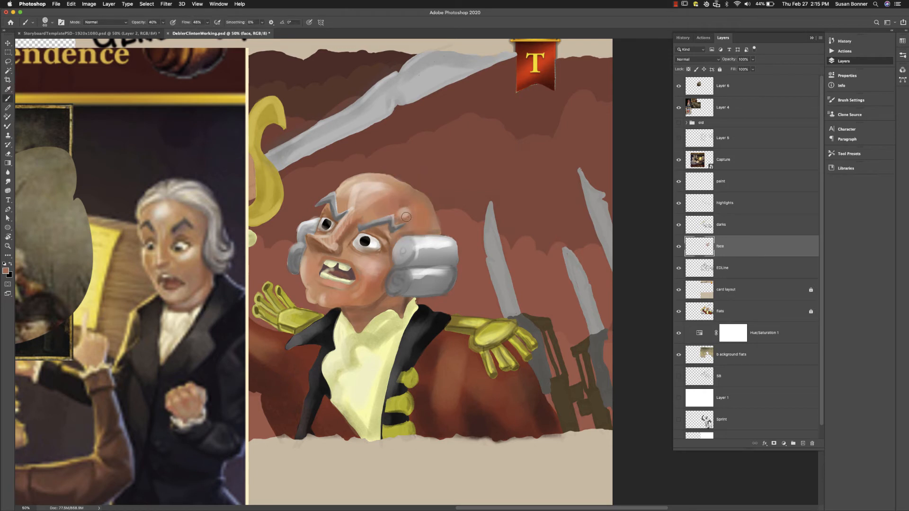
{"action": "key", "text": "bracketright"}
{"action": "key", "text": "bracketright"}
{"action": "key", "text": "bracketright"}
{"action": "key", "text": "2"}
{"action": "left_click_drag", "start_coordinate": [405, 206], "coordinate": [410, 217]}
Lower the Smudge strength to 6% and blend the shading on the bridge of the nose.
{"action": "left_click", "coordinate": [9, 182]}
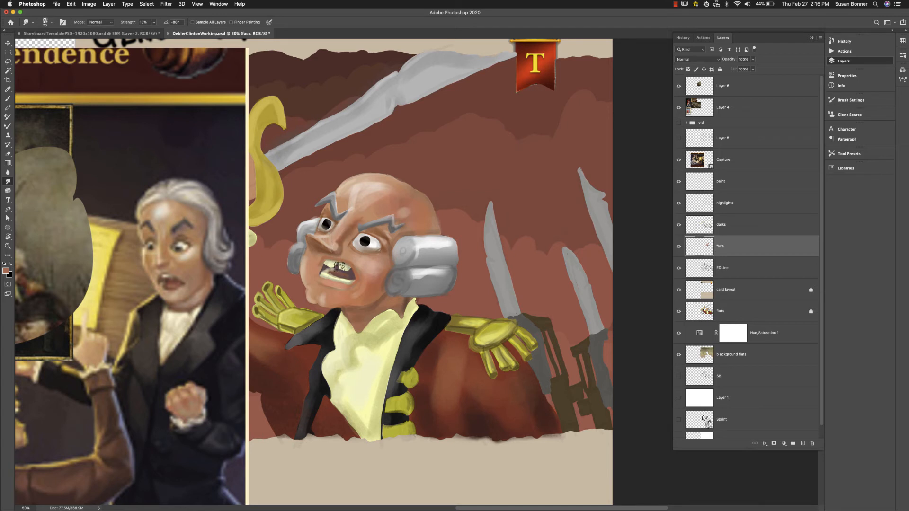
{"action": "left_click", "coordinate": [153, 23]}
{"action": "left_click_drag", "start_coordinate": [154, 32], "coordinate": [152, 32]}
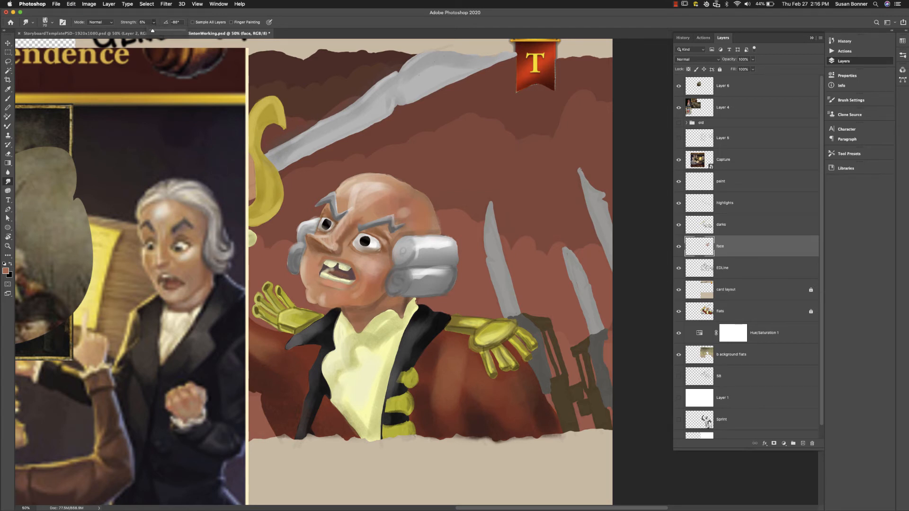
{"action": "left_click", "coordinate": [337, 237]}
Sample a light peach skin tone and paint it around the general's upper lip at 20% opacity.
{"action": "key", "text": "i"}
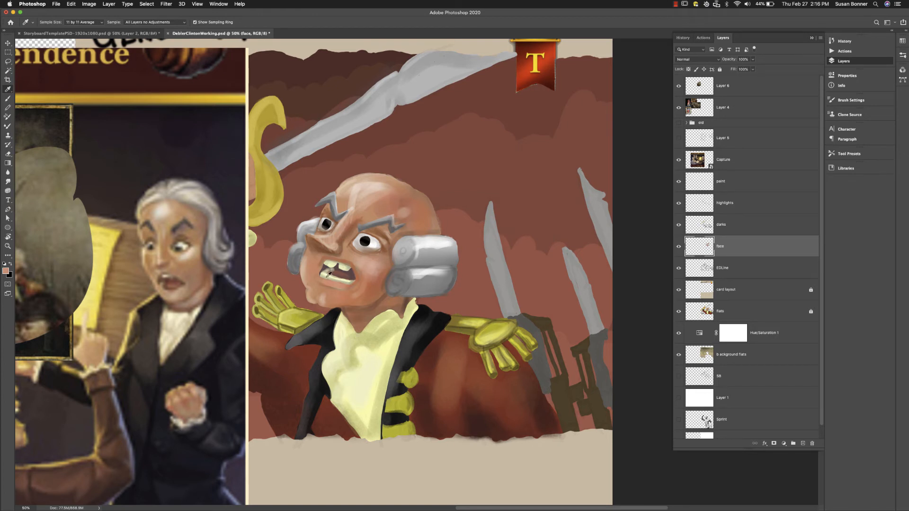
{"action": "key", "text": "b"}
{"action": "left_click_drag", "start_coordinate": [329, 273], "coordinate": [335, 261]}
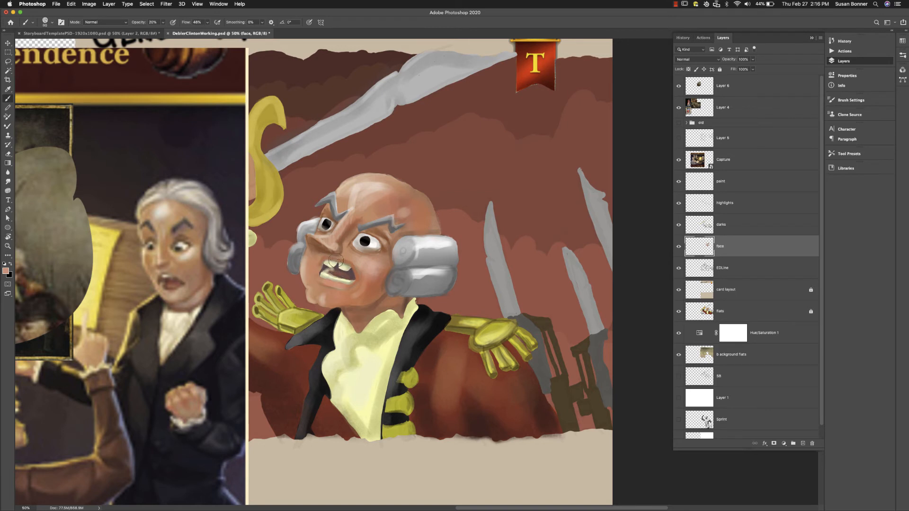
Sample the dark color inside the mouth and set a smaller brush to 90% opacity.
{"action": "key", "text": "bracketleft"}
{"action": "key", "text": "bracketleft"}
{"action": "key", "text": "bracketleft"}
{"action": "key", "text": "bracketleft"}
{"action": "key", "text": "i"}
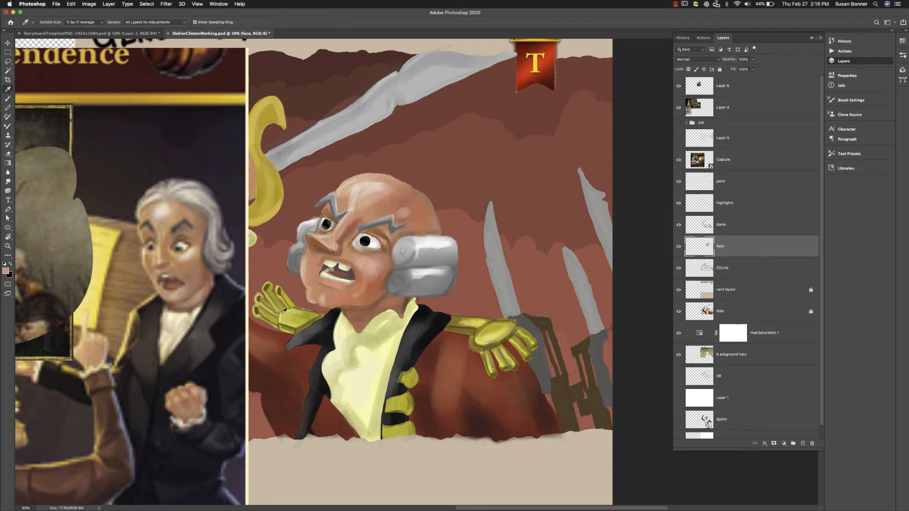
{"action": "left_click", "coordinate": [350, 271]}
{"action": "key", "text": "b"}
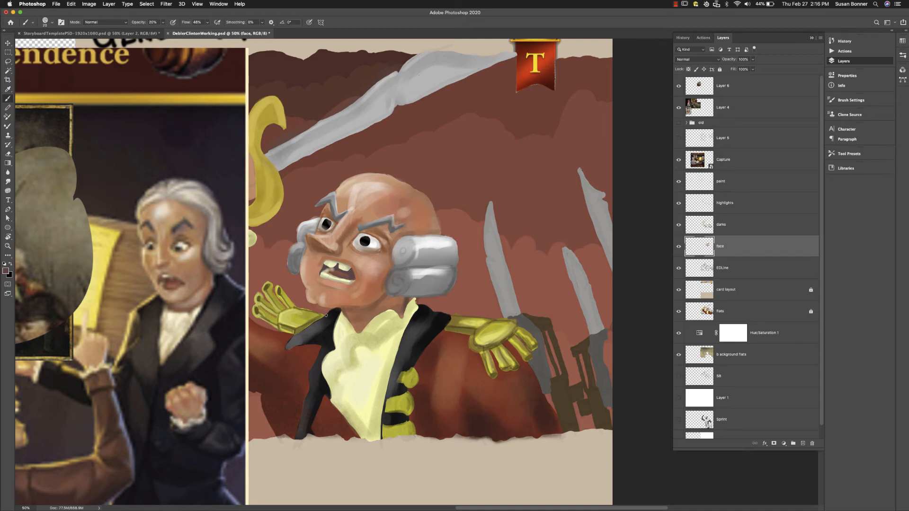
{"action": "key", "text": "9"}
{"action": "right_click", "coordinate": [312, 246]}
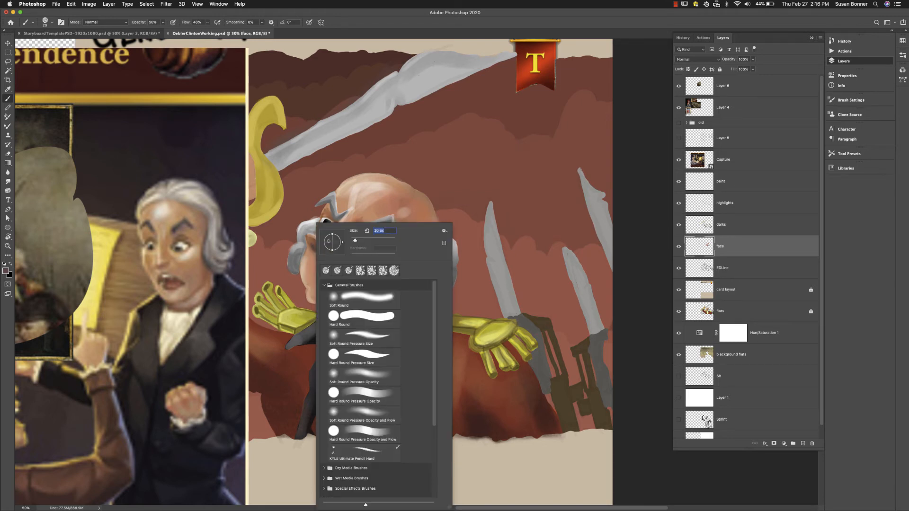
{"action": "left_click", "coordinate": [371, 27]}
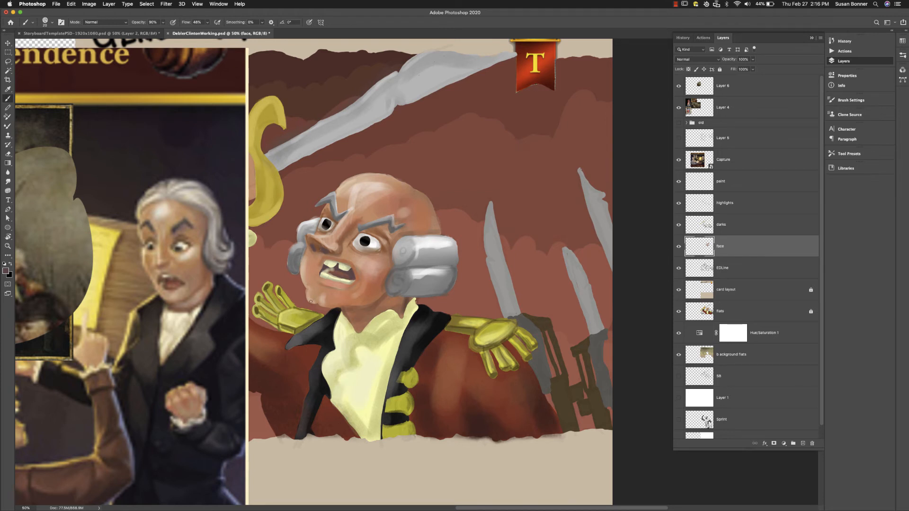
Sample the brown skin tone from the jaw and shade along the upper lip at 30% opacity.
{"action": "left_click", "coordinate": [317, 289], "text": "alt"}
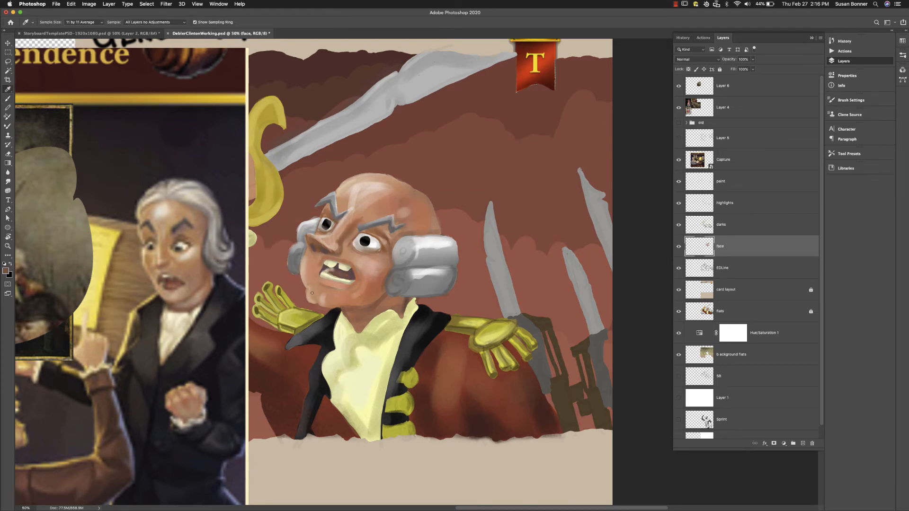
{"action": "left_click_drag", "start_coordinate": [323, 274], "coordinate": [326, 269]}
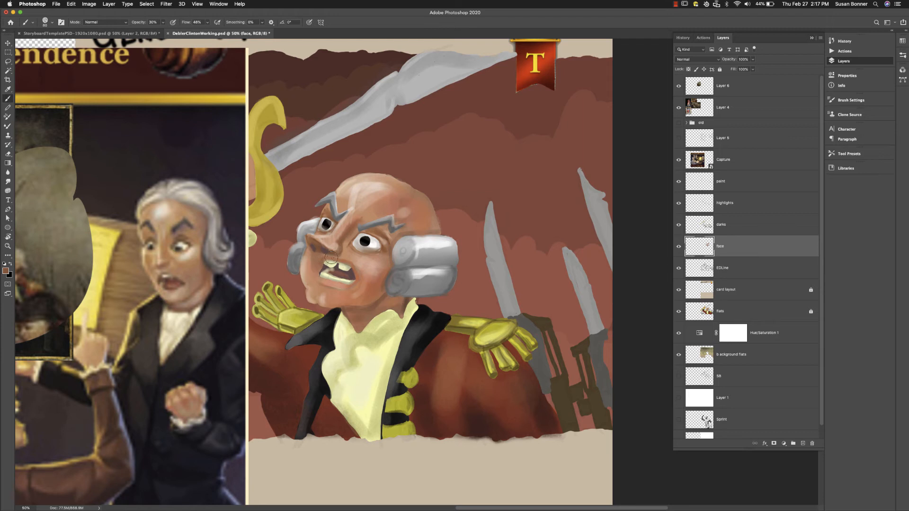
{"action": "mouse_move", "coordinate": [330, 261]}
{"action": "left_mouse_down"}
{"action": "mouse_move", "coordinate": [335, 256]}
{"action": "mouse_move", "coordinate": [322, 266]}
{"action": "mouse_move", "coordinate": [313, 260]}
{"action": "mouse_move", "coordinate": [348, 261]}
{"action": "left_mouse_up"}
Reduce the brush size and change the foreground color to a medium blue with hue 222.
{"action": "key", "text": "bracketleft"}
{"action": "key", "text": "bracketleft"}
{"action": "key", "text": "bracketleft"}
{"action": "key", "text": "bracketleft"}
{"action": "left_click", "coordinate": [5, 271]}
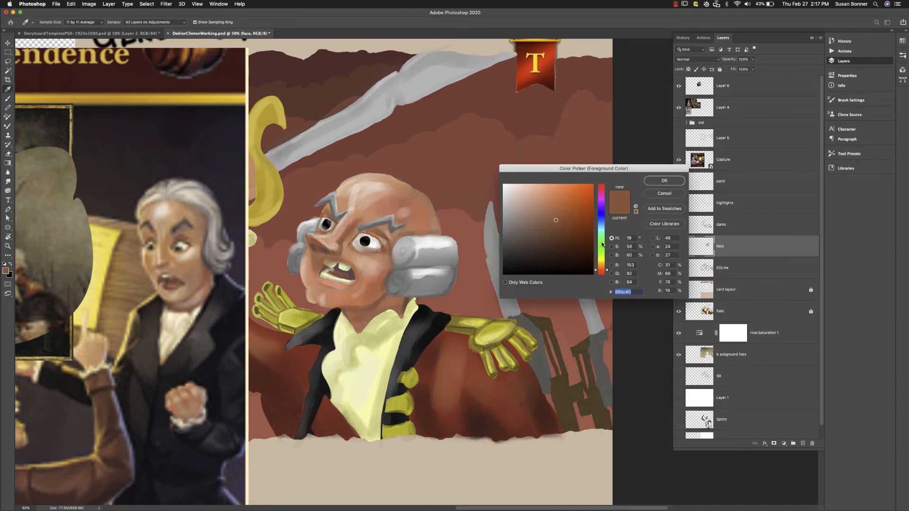
{"action": "left_click", "coordinate": [601, 218]}
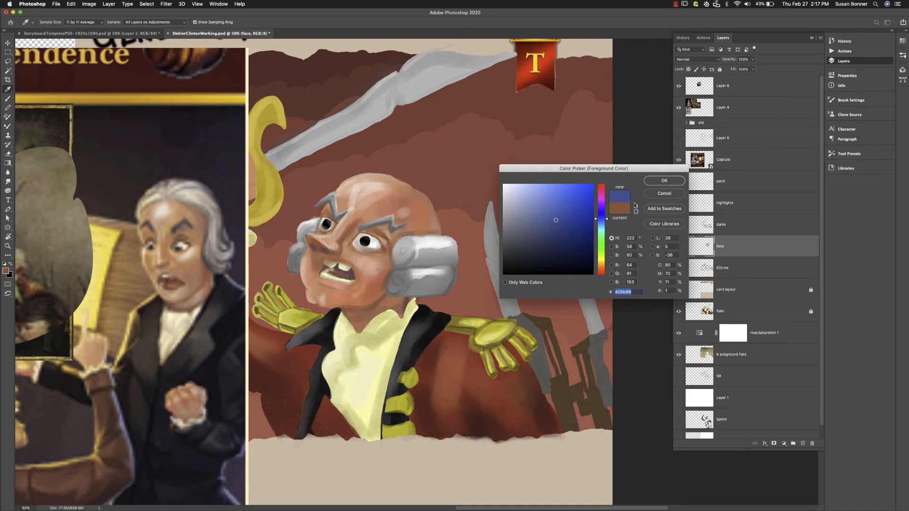
{"action": "left_click", "coordinate": [552, 211]}
{"action": "left_click", "coordinate": [659, 184]}
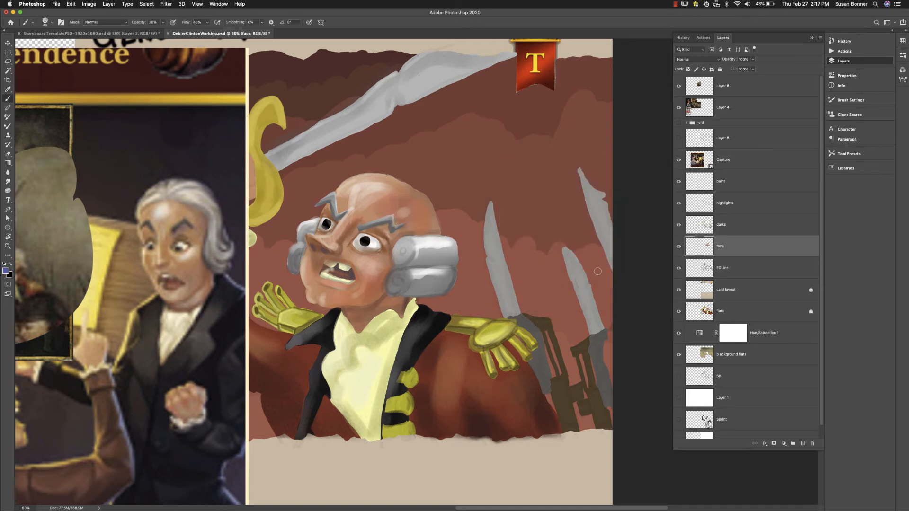
Preview the artwork with the Color Blindness - Deuteranopia-type proof setup.
{"action": "left_click", "coordinate": [218, 4]}
{"action": "mouse_move", "coordinate": [198, 5]}
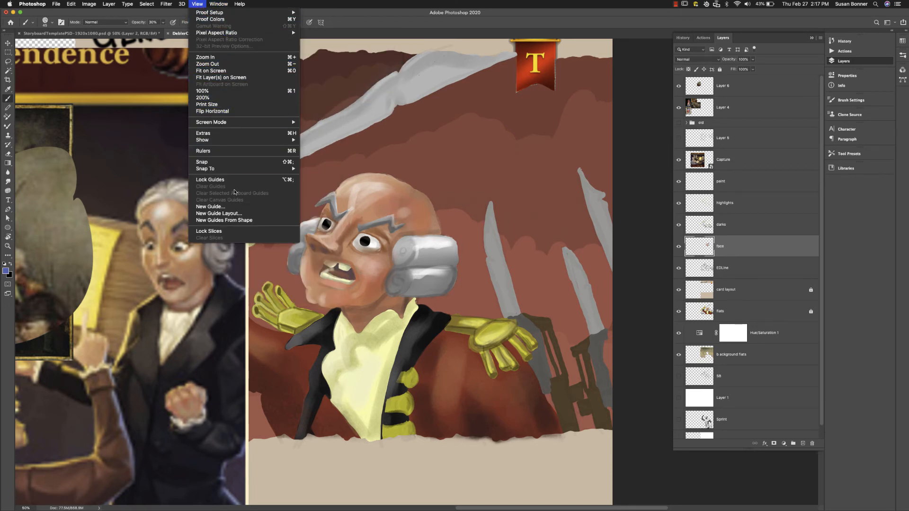
{"action": "mouse_move", "coordinate": [258, 12]}
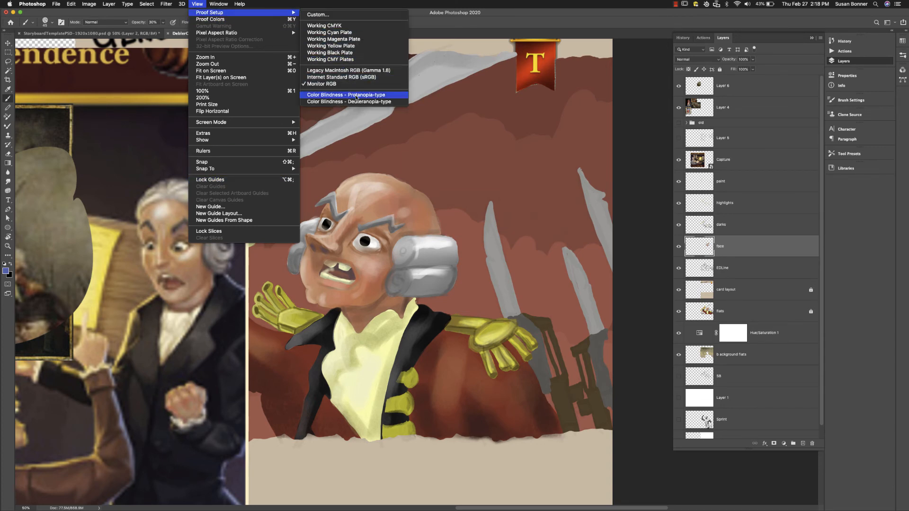
{"action": "left_click", "coordinate": [359, 102]}
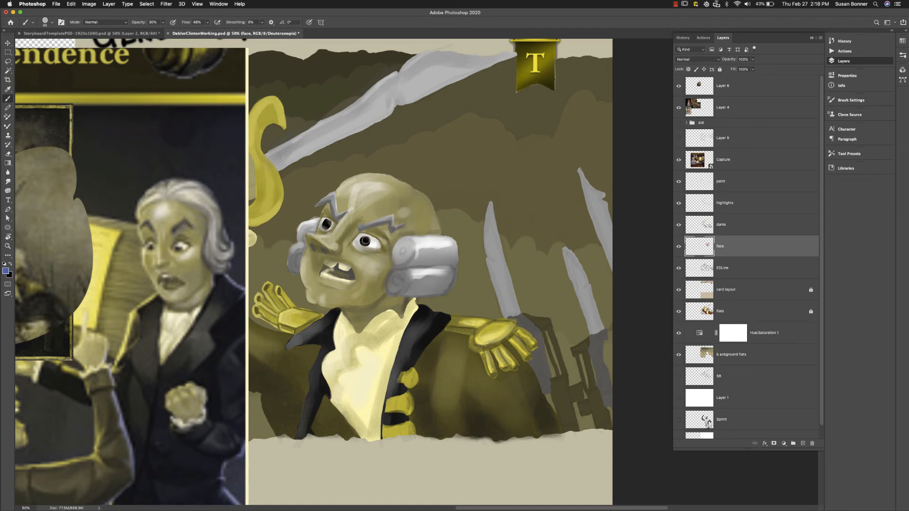
Paint the irises of both of the general's eyes blue with a smaller brush.
{"action": "key", "text": "bracketleft"}
{"action": "key", "text": "bracketleft"}
{"action": "left_click_drag", "start_coordinate": [365, 241], "coordinate": [326, 224]}
{"action": "key", "text": "bracketleft"}
Switch the proof setup to Monitor RGB.
{"action": "left_click", "coordinate": [218, 4]}
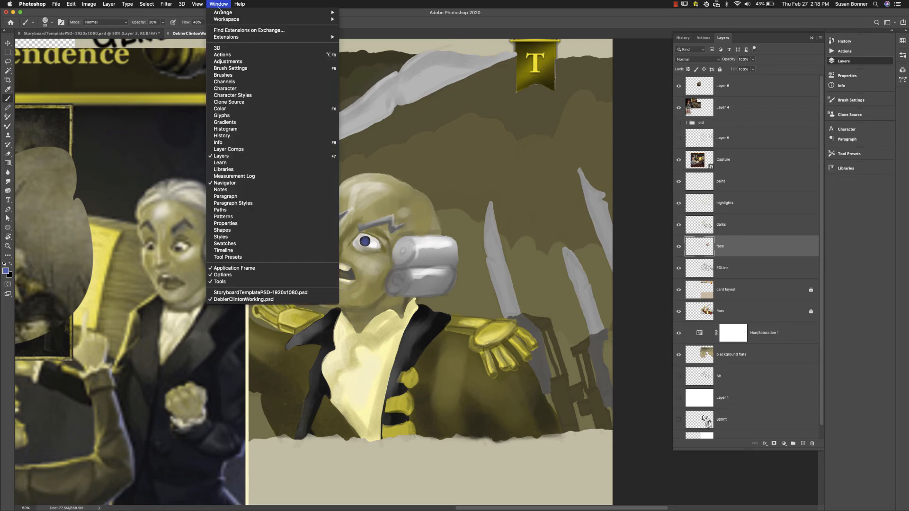
{"action": "mouse_move", "coordinate": [195, 5]}
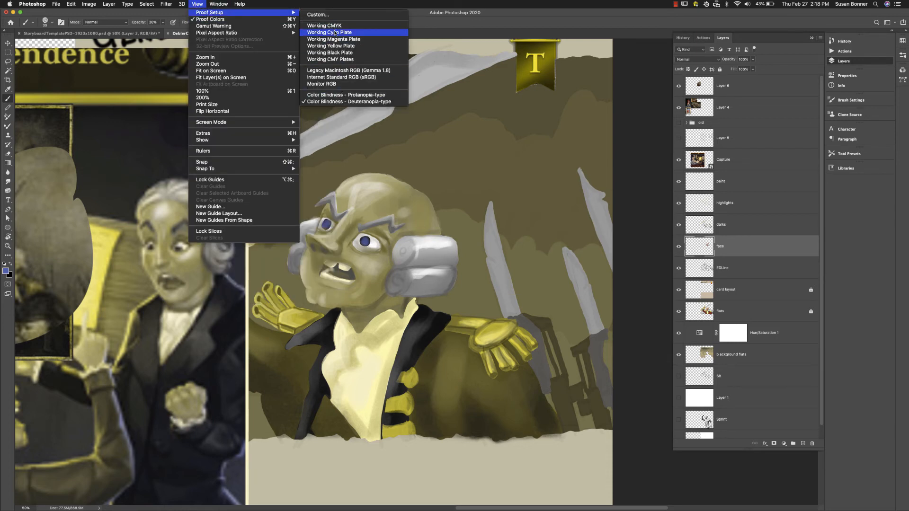
{"action": "left_click", "coordinate": [333, 86]}
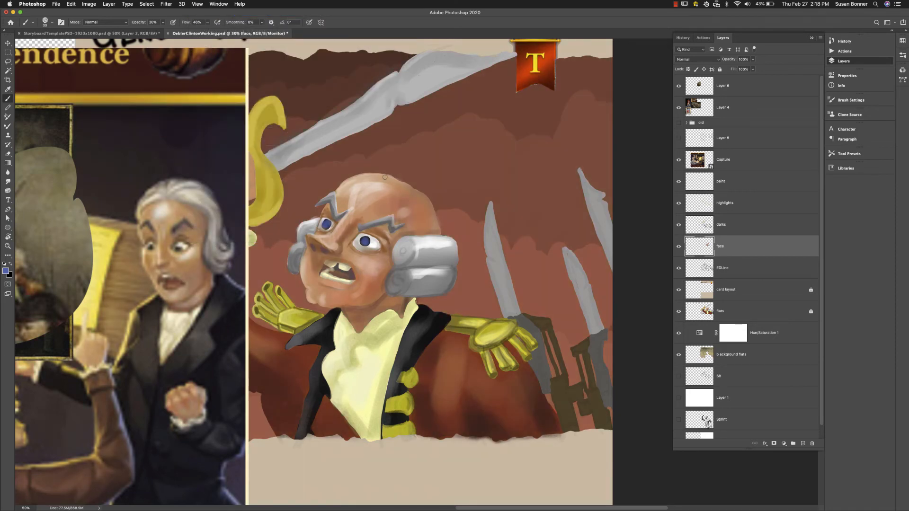
Compare the general with the reference artwork by toggling the visibility of the Capture layer.
{"action": "key", "text": "z"}
{"action": "left_click", "coordinate": [416, 288], "text": "alt"}
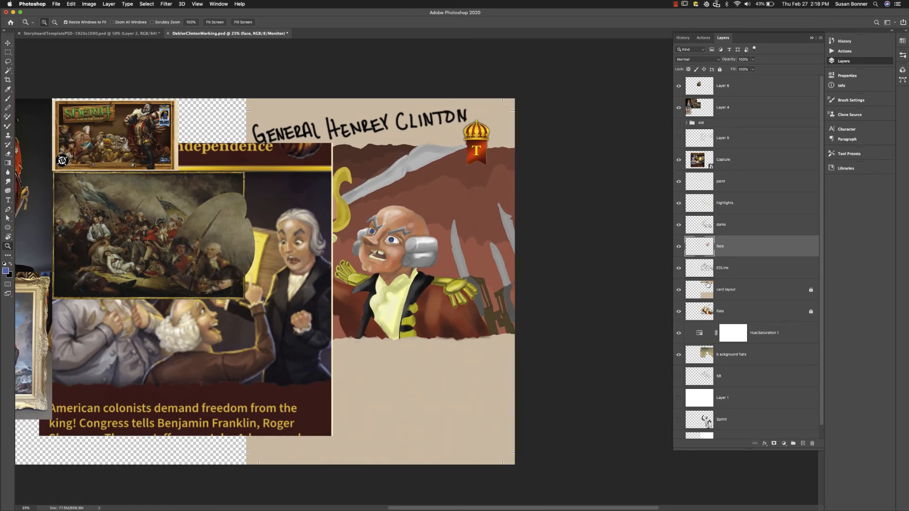
{"action": "left_click", "coordinate": [679, 159]}
{"action": "left_click", "coordinate": [680, 160]}
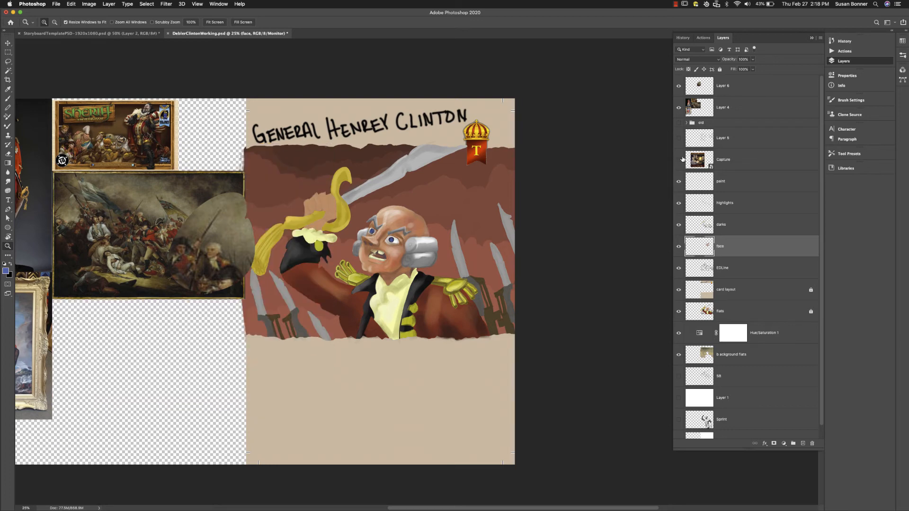
{"action": "left_click", "coordinate": [682, 160]}
{"action": "left_click", "coordinate": [683, 160]}
{"action": "left_click", "coordinate": [685, 160]}
{"action": "left_click", "coordinate": [680, 160]}
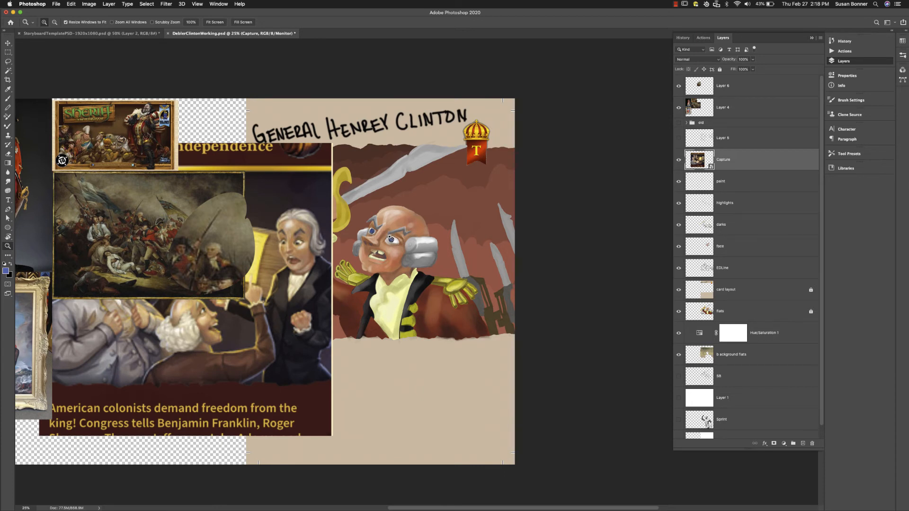
Hide the Capture layer and bring the general's whole figure into close view.
{"action": "left_click", "coordinate": [679, 161]}
{"action": "left_click", "coordinate": [472, 250]}
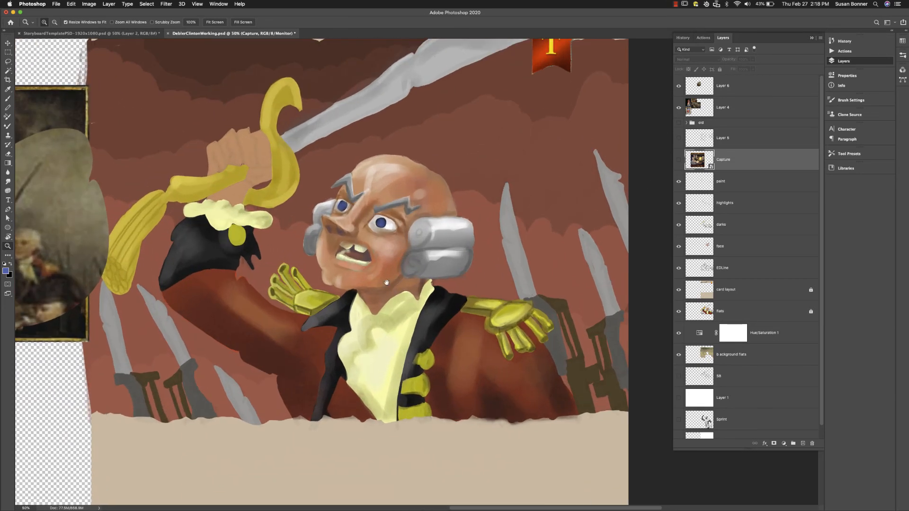
{"action": "left_click_drag", "start_coordinate": [383, 270], "coordinate": [467, 299]}
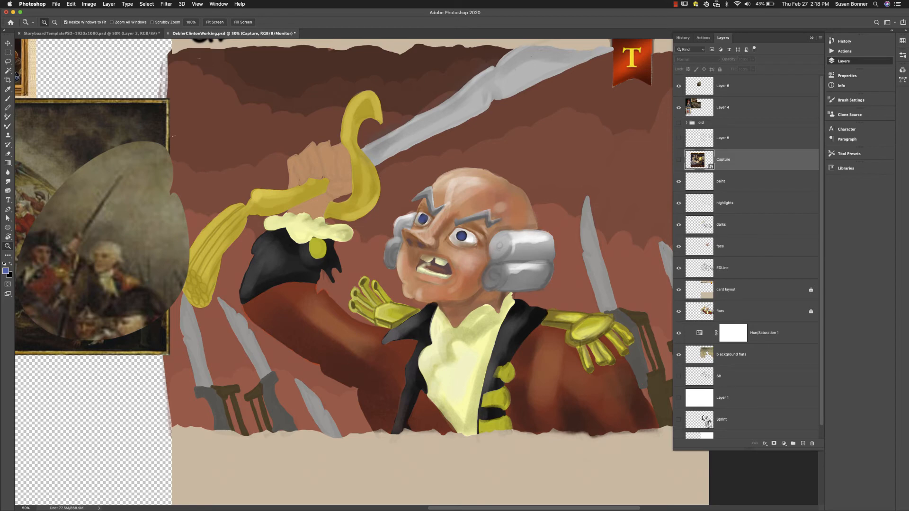
Switch to Chrome and bring the new Spring 2020 card set on the Revolution Card Game site into view.
{"action": "key", "text": "super+Tab"}
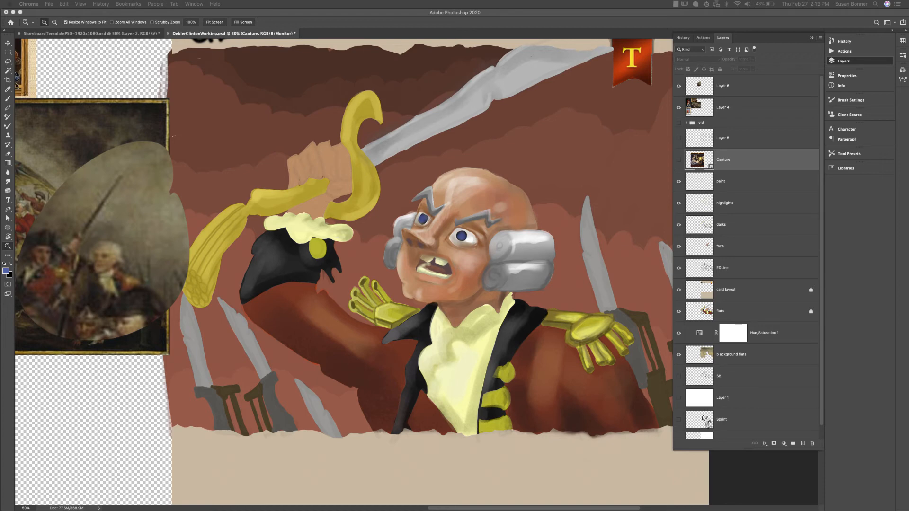
{"action": "left_click_drag", "start_coordinate": [0, 158], "coordinate": [466, 144]}
{"action": "scroll", "coordinate": [284, 331], "scroll_direction": "down", "scroll_amount": 20}
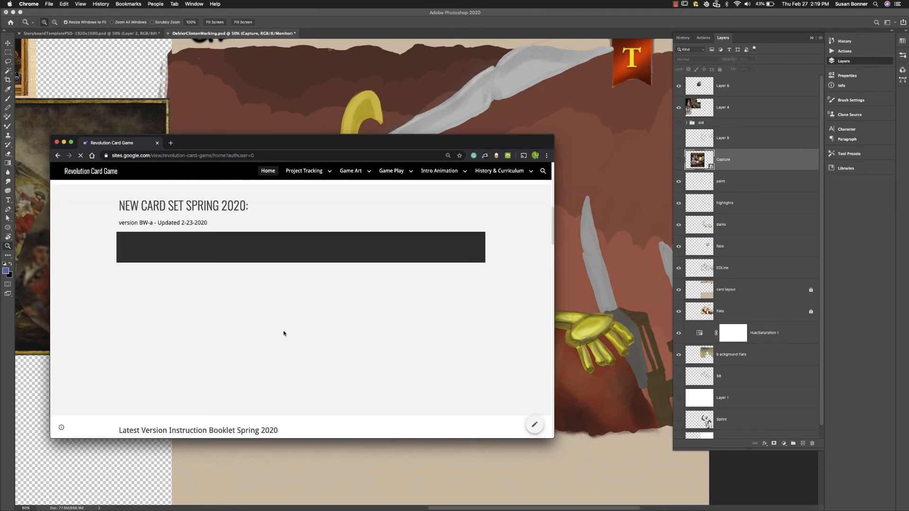
{"action": "scroll", "coordinate": [283, 333], "scroll_direction": "down", "scroll_amount": 10}
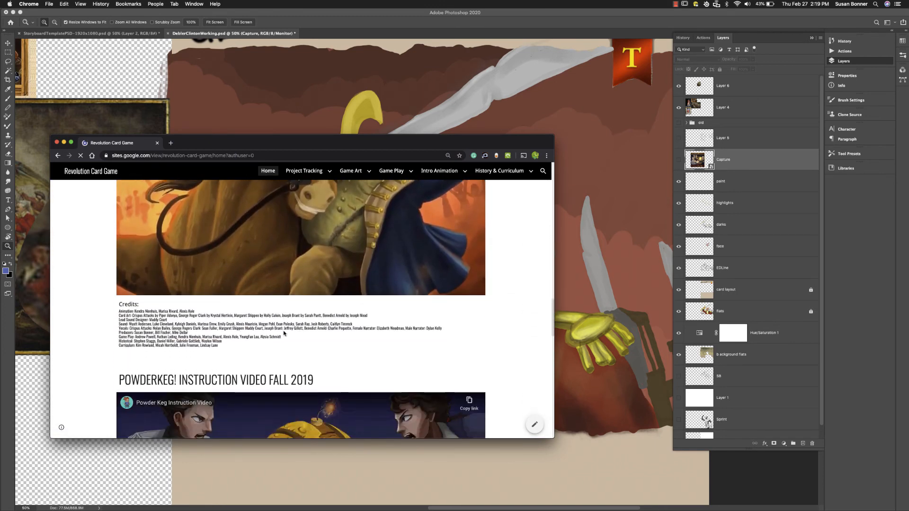
{"action": "scroll", "coordinate": [284, 332], "scroll_direction": "down", "scroll_amount": 10}
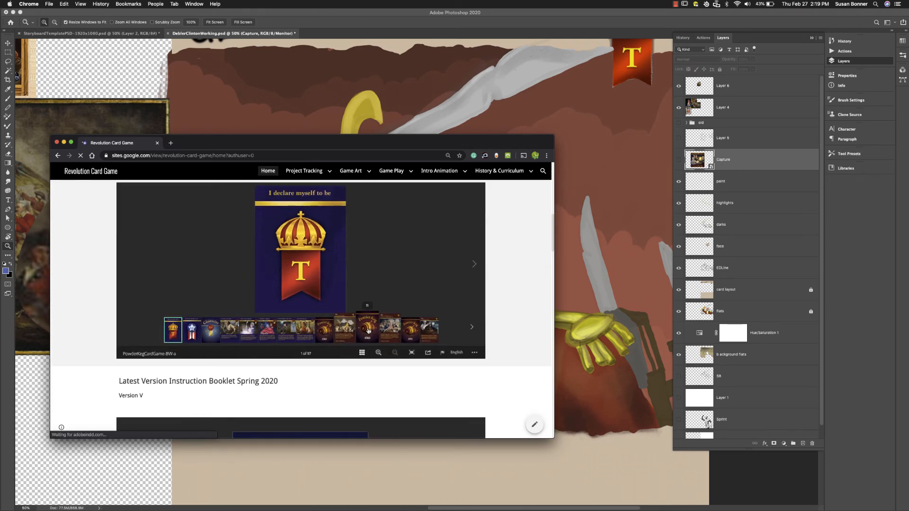
Browse the card set's thumbnails and open the finished Joseph Brant card as a style reference.
{"action": "left_click", "coordinate": [471, 328]}
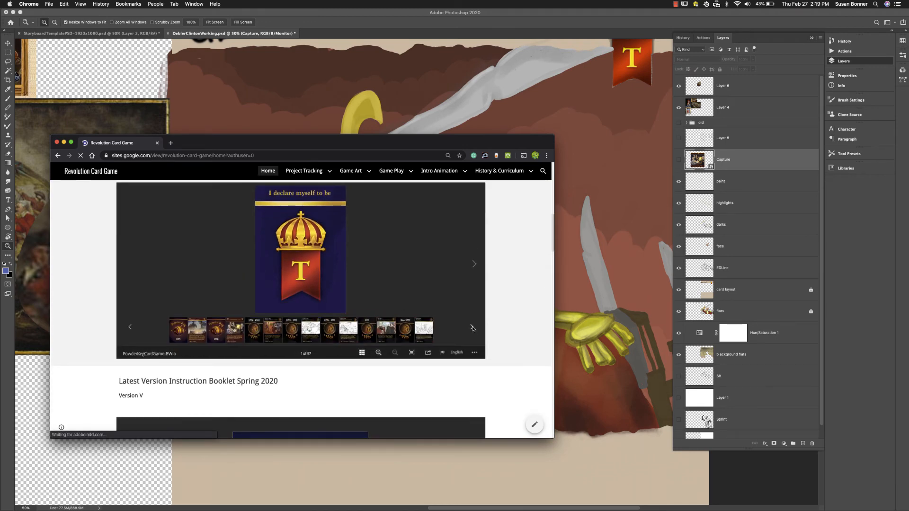
{"action": "left_click", "coordinate": [471, 328]}
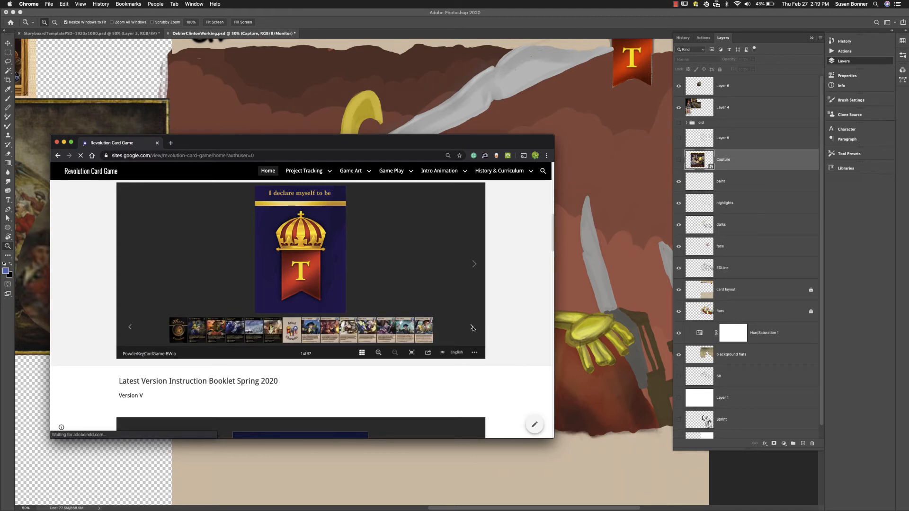
{"action": "left_click", "coordinate": [472, 328]}
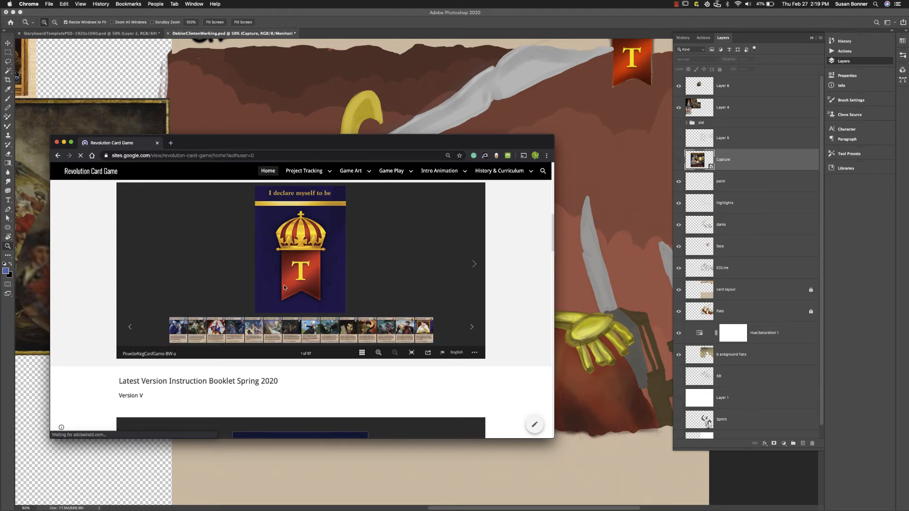
{"action": "left_click", "coordinate": [472, 327]}
{"action": "left_click", "coordinate": [471, 327]}
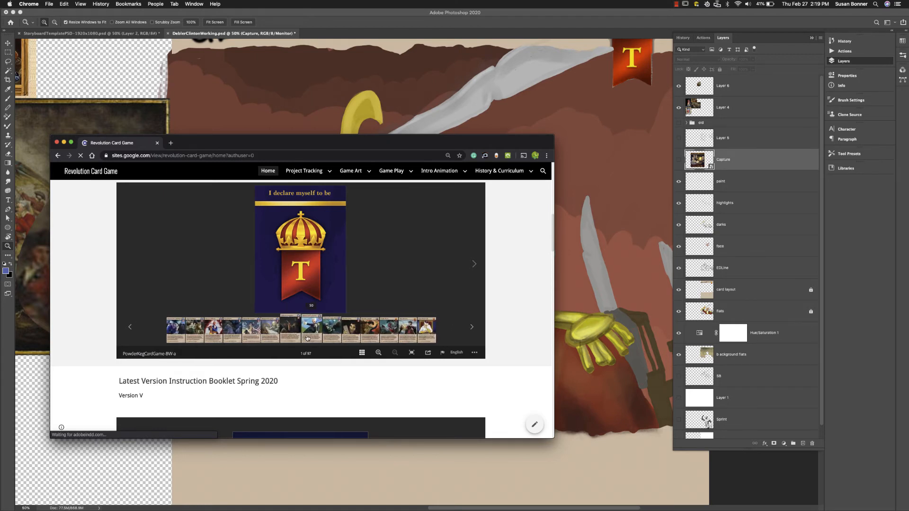
{"action": "left_click", "coordinate": [409, 338]}
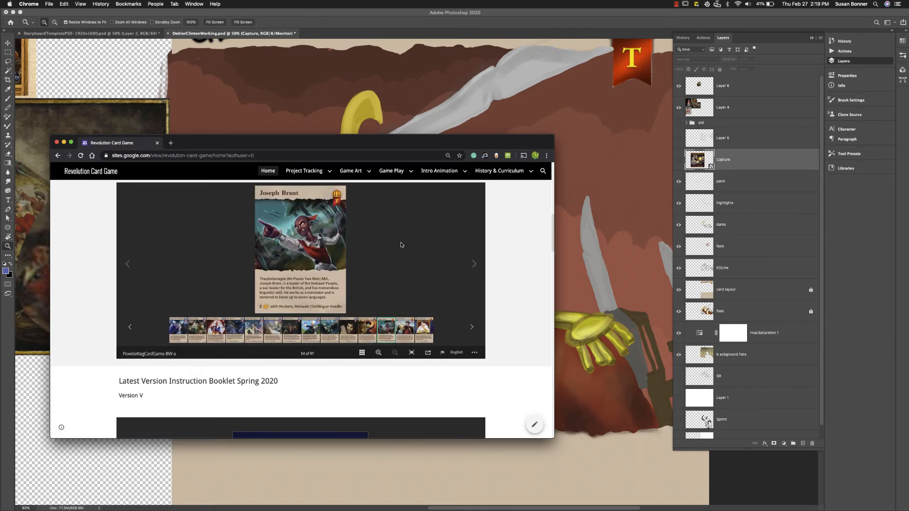
Narrow the browser window and move it off the general's figure, keeping the Joseph Brant card in view.
{"action": "left_click_drag", "start_coordinate": [352, 149], "coordinate": [550, 292]}
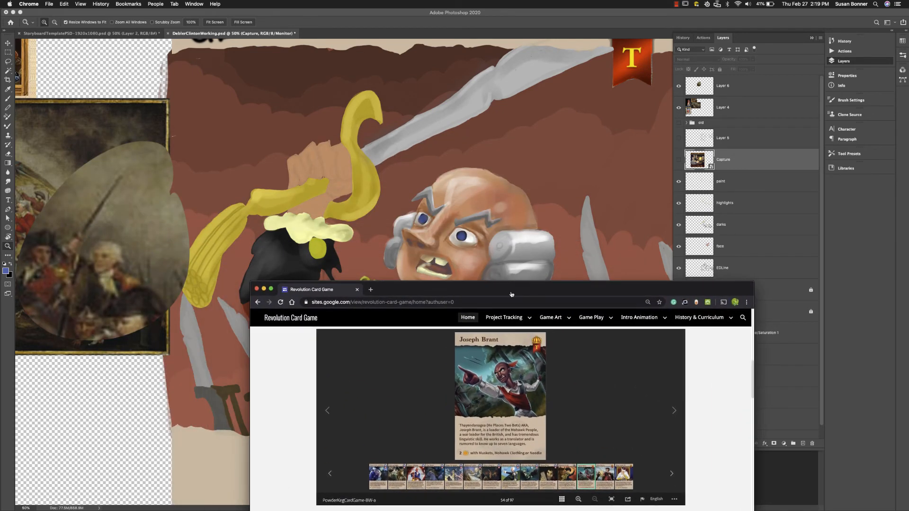
{"action": "mouse_move", "coordinate": [504, 318]}
{"action": "left_click_drag", "start_coordinate": [753, 475], "coordinate": [601, 488]}
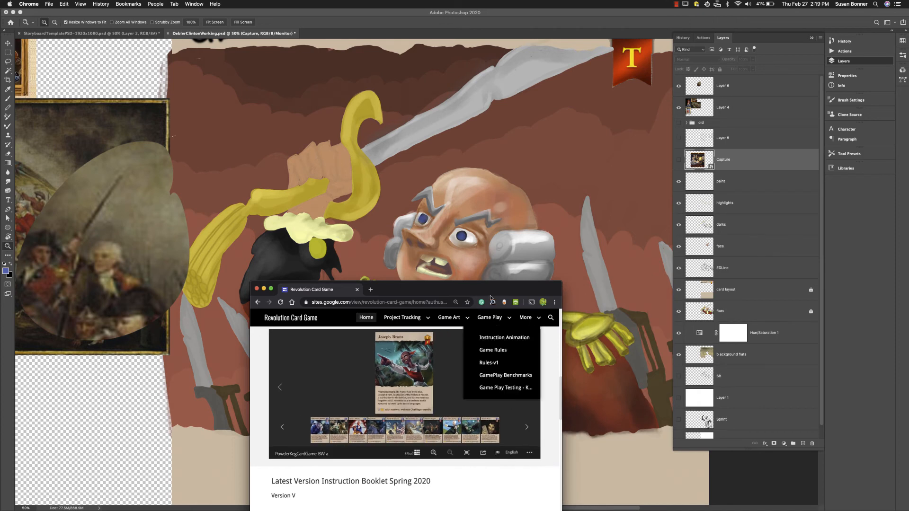
{"action": "left_click_drag", "start_coordinate": [486, 290], "coordinate": [203, 273]}
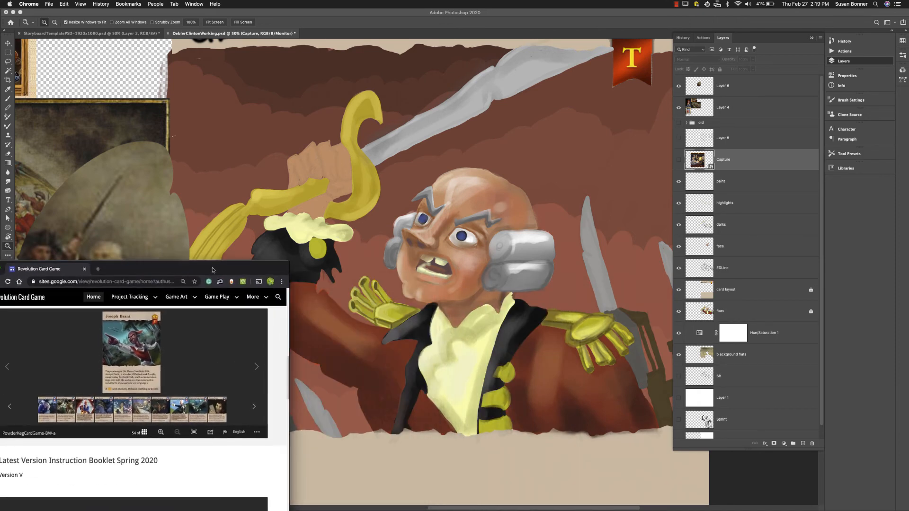
Move the Photoshop window aside and raise the browser window to sit next to the general artwork.
{"action": "left_click", "coordinate": [105, 15]}
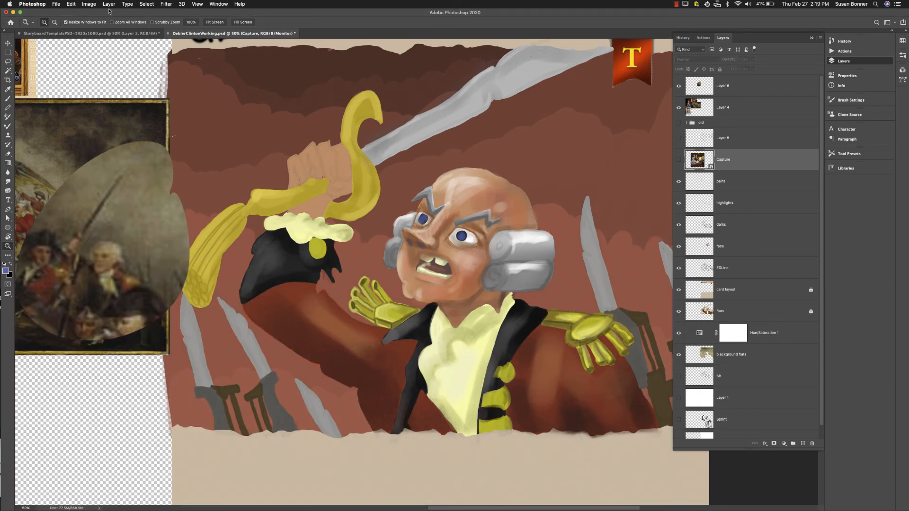
{"action": "left_click_drag", "start_coordinate": [108, 11], "coordinate": [312, 12]}
{"action": "left_click_drag", "start_coordinate": [101, 272], "coordinate": [101, 175]}
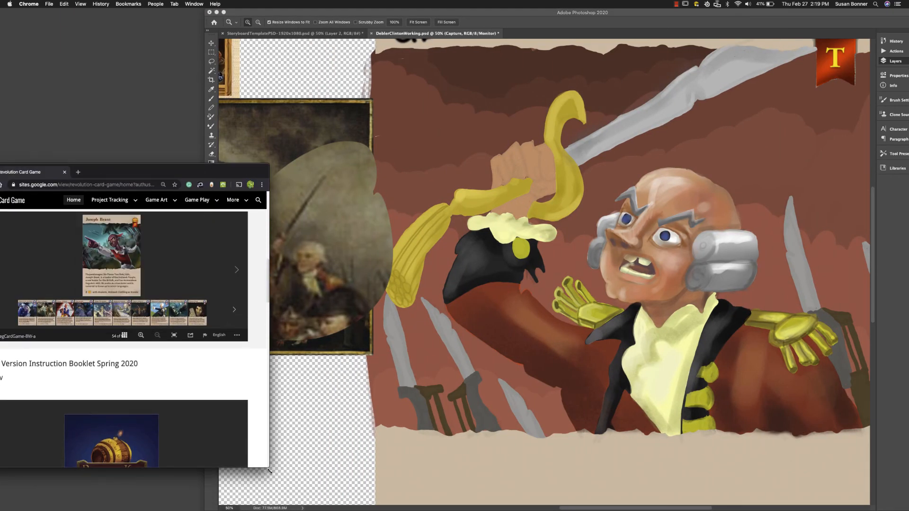
Enlarge the browser window and hide the card set's thumbnails so the Joseph Brant card displays larger.
{"action": "left_click_drag", "start_coordinate": [269, 471], "coordinate": [305, 510]}
{"action": "scroll", "coordinate": [209, 375], "scroll_direction": "up", "scroll_amount": 2}
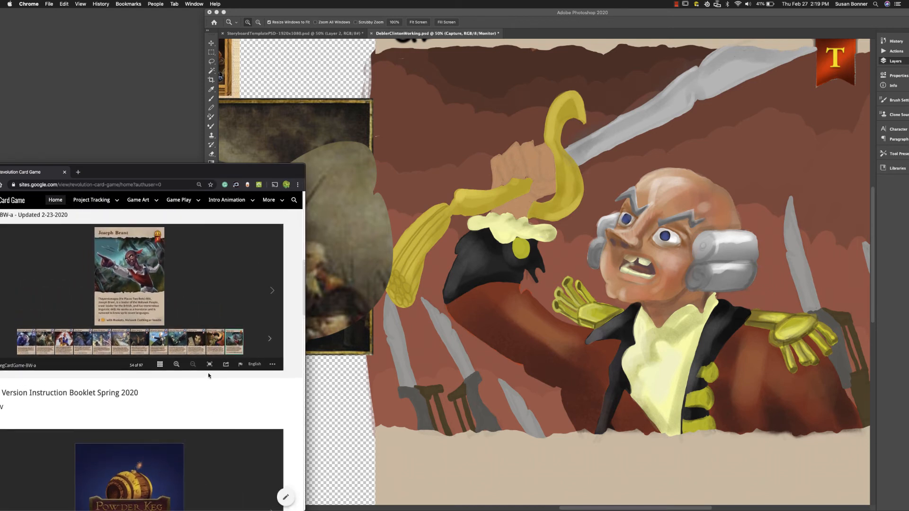
{"action": "scroll", "coordinate": [209, 376], "scroll_direction": "up", "scroll_amount": 1}
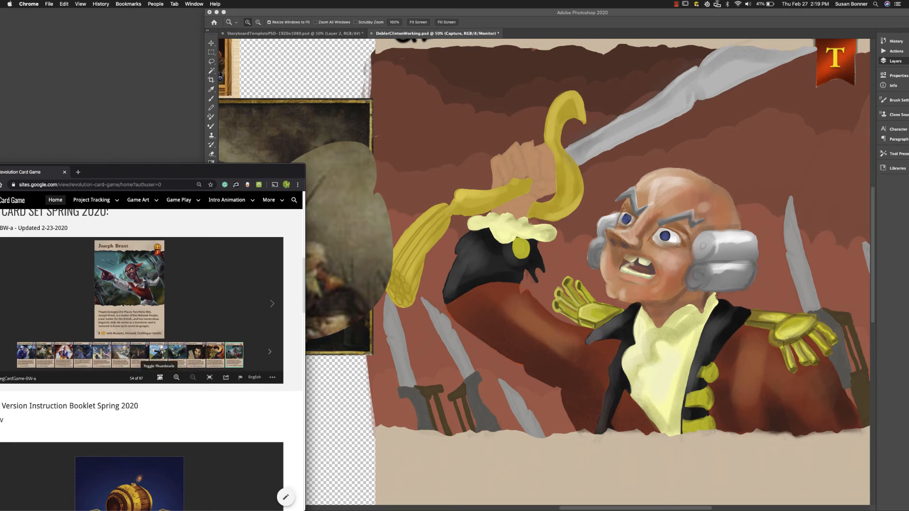
{"action": "left_click", "coordinate": [160, 377]}
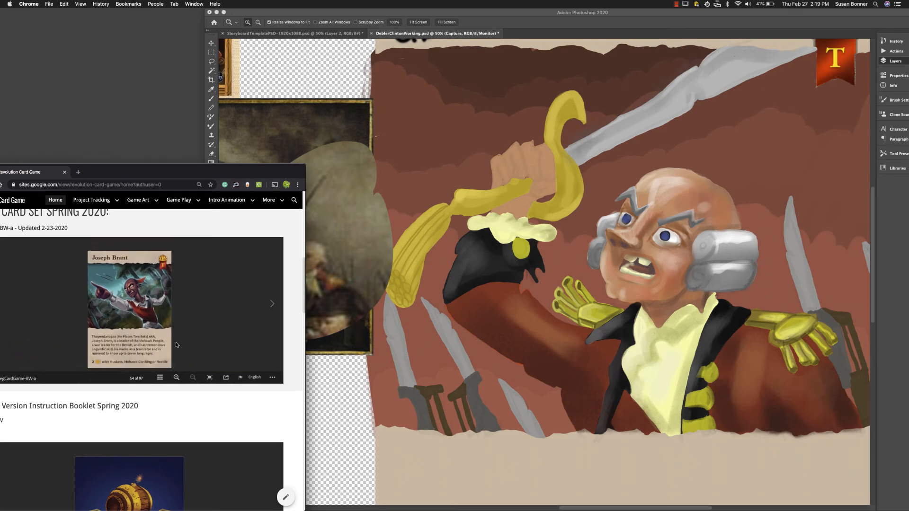
Narrow the Photoshop window to fit beside the reference card and bring the general's head and shoulders into view.
{"action": "left_click", "coordinate": [412, 12]}
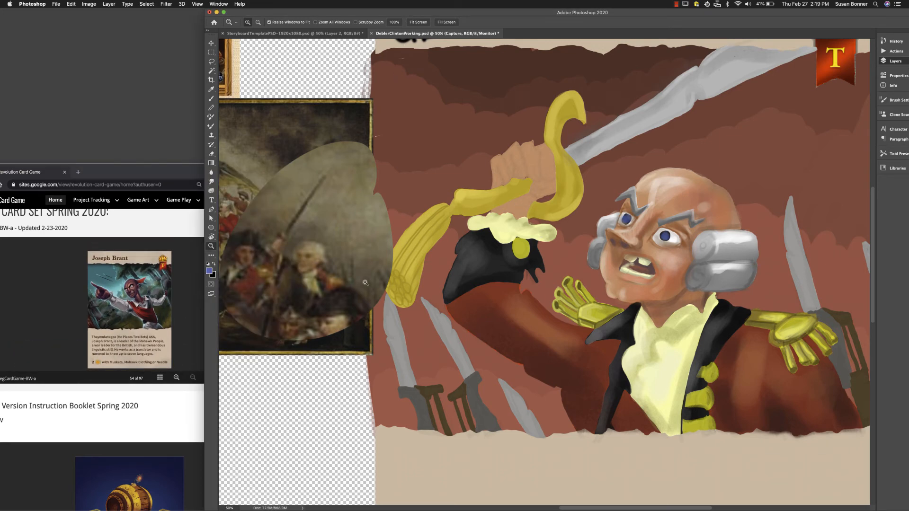
{"action": "left_click_drag", "start_coordinate": [205, 372], "coordinate": [325, 373]}
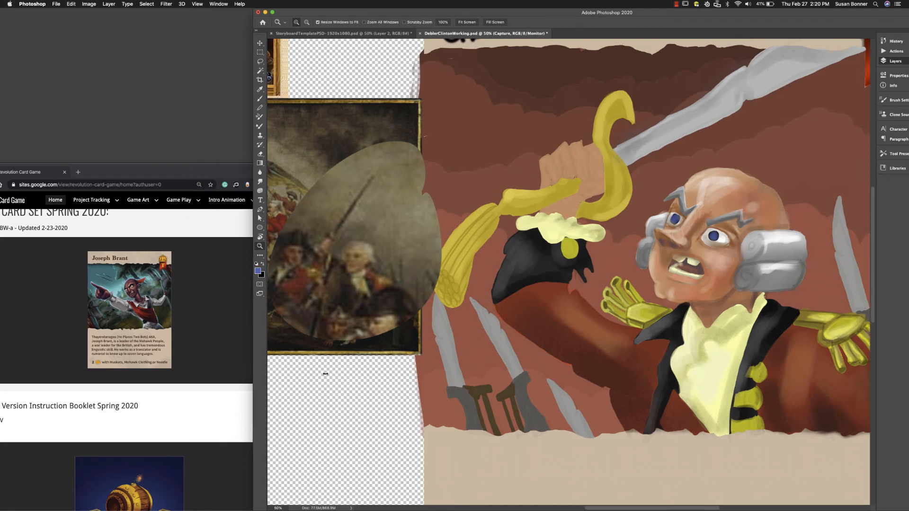
{"action": "scroll", "coordinate": [534, 338], "scroll_direction": "right", "scroll_amount": 5}
{"action": "scroll", "coordinate": [534, 338], "scroll_direction": "up", "scroll_amount": 2}
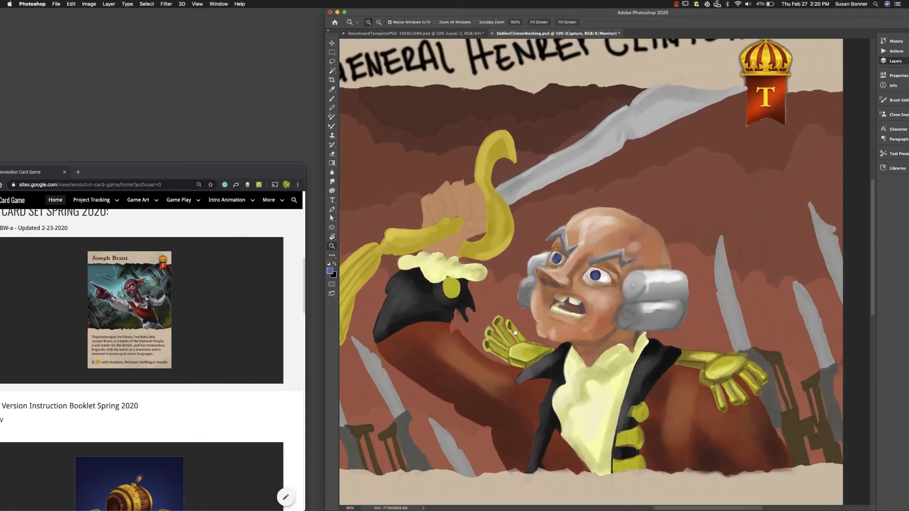
{"action": "left_click_drag", "start_coordinate": [515, 332], "coordinate": [430, 344]}
Repaint the irises on the face layer in a darker blue with a smaller brush.
{"action": "key", "text": "b"}
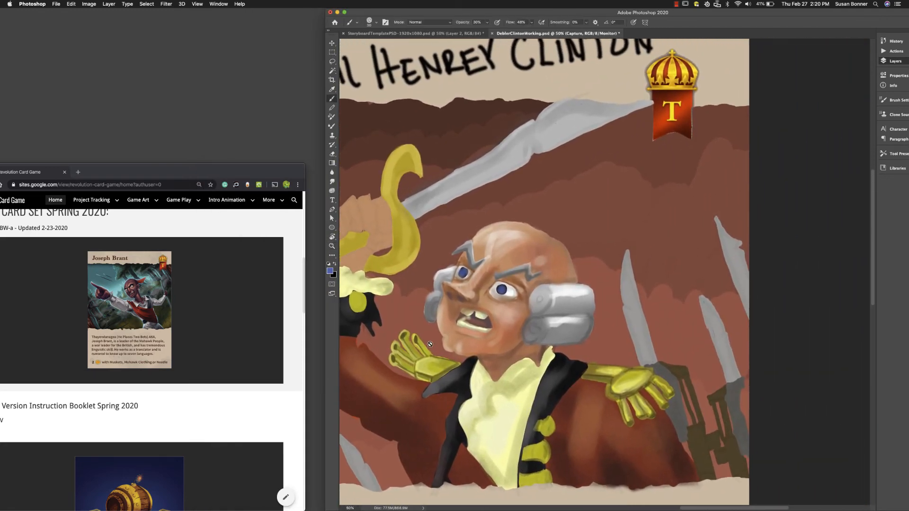
{"action": "key", "text": "F7"}
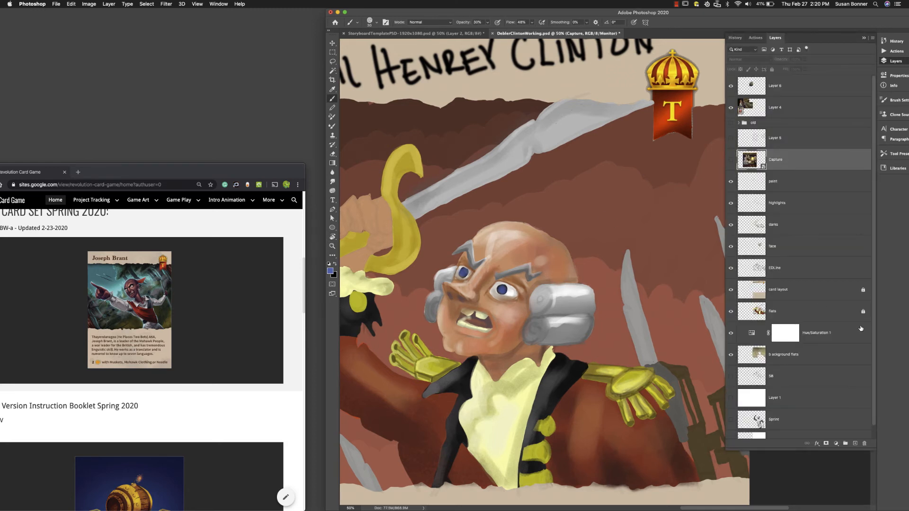
{"action": "left_click", "coordinate": [780, 250]}
{"action": "key", "text": "i"}
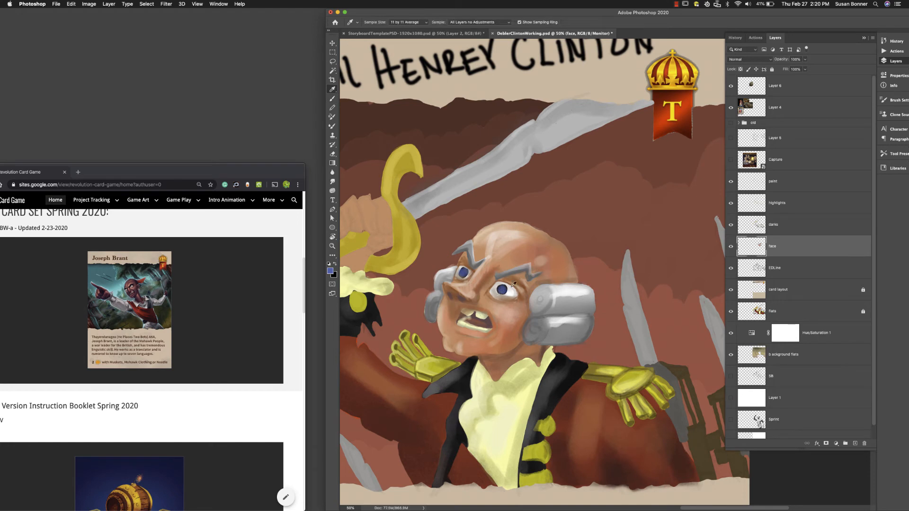
{"action": "key", "text": "F7"}
{"action": "key", "text": "b"}
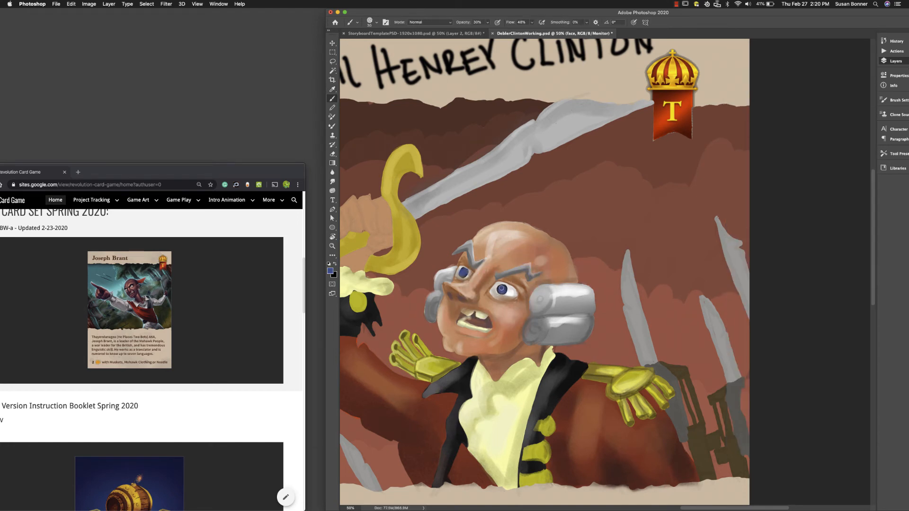
{"action": "key", "text": "bracketleft"}
{"action": "left_click_drag", "start_coordinate": [501, 287], "coordinate": [509, 283]}
Sample the white of the eye and paint light touches around the irises of both eyes.
{"action": "key", "text": "i"}
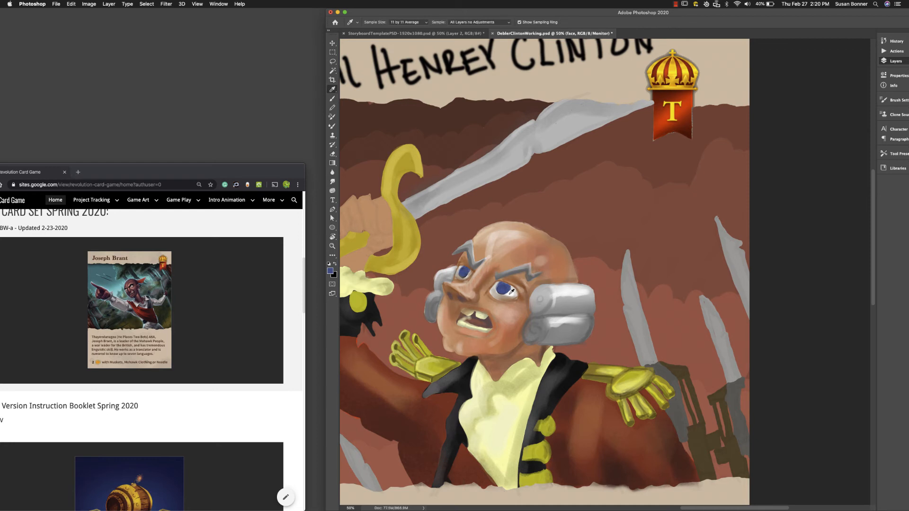
{"action": "left_click", "coordinate": [511, 292]}
{"action": "key", "text": "b"}
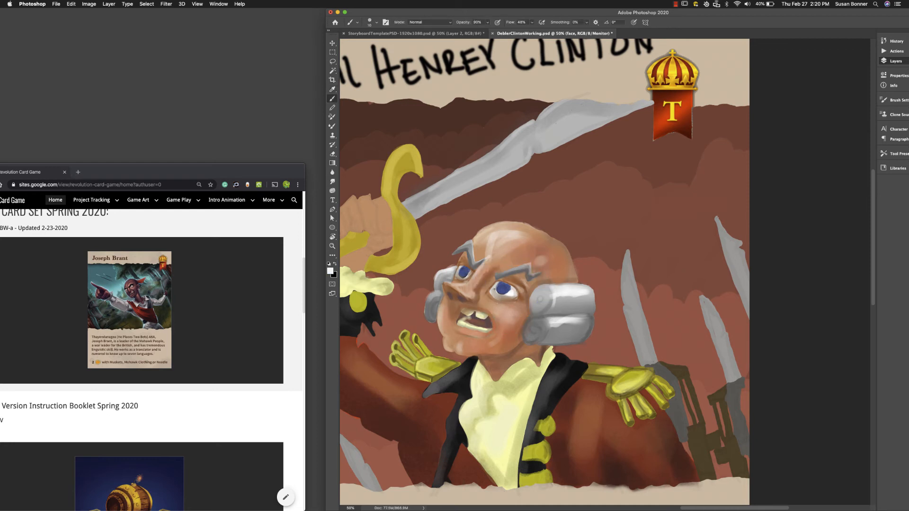
{"action": "left_click_drag", "start_coordinate": [494, 289], "coordinate": [510, 291]}
{"action": "left_click_drag", "start_coordinate": [458, 278], "coordinate": [466, 275]}
Paint black pupils and dark accents in both of the general's eyes using the default black.
{"action": "key", "text": "i"}
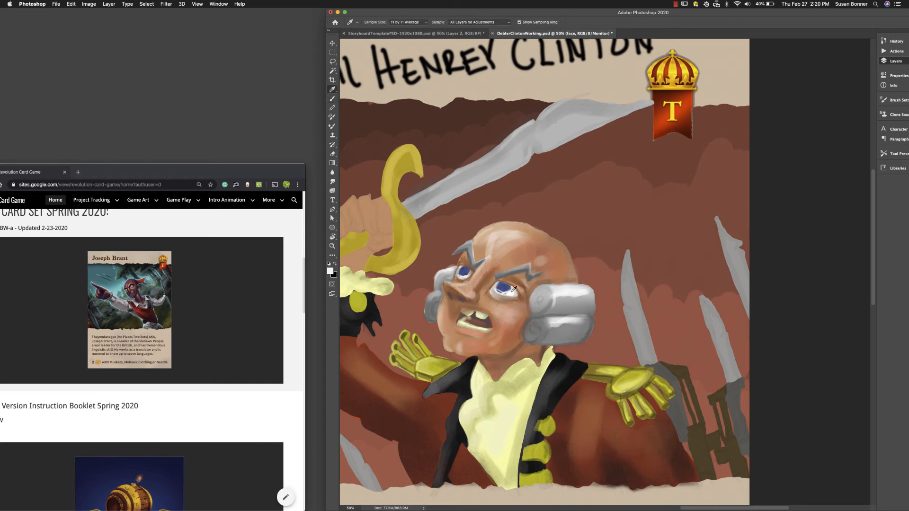
{"action": "left_click", "coordinate": [502, 287]}
{"action": "key", "text": "d"}
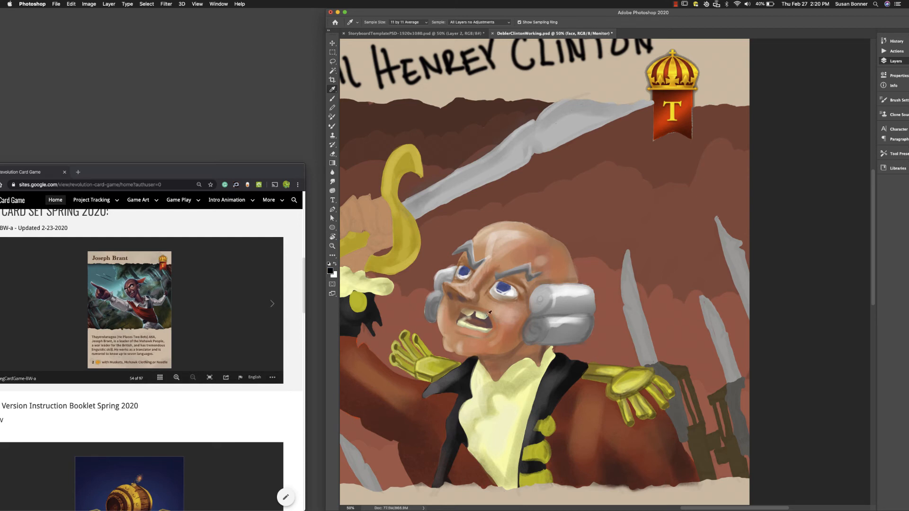
{"action": "key", "text": "b"}
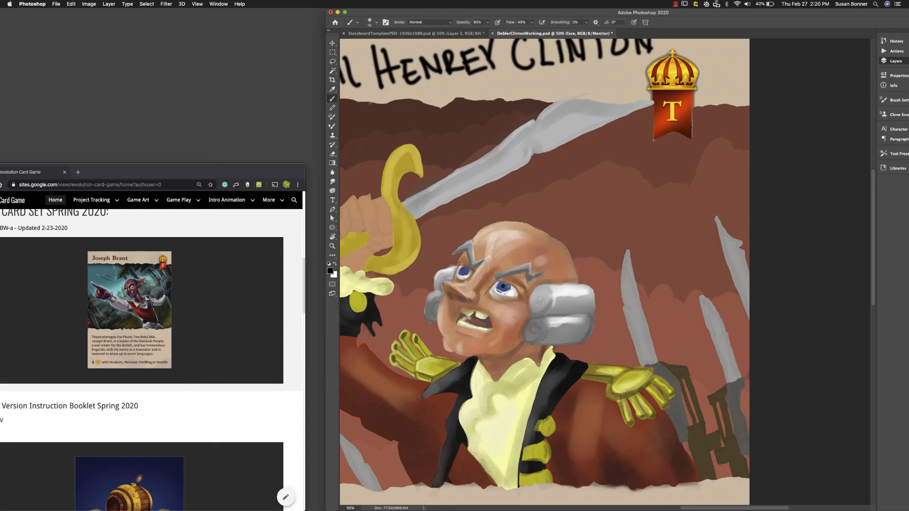
{"action": "key", "text": "8"}
{"action": "left_click", "coordinate": [503, 287]}
{"action": "left_click_drag", "start_coordinate": [507, 285], "coordinate": [518, 299]}
{"action": "left_click_drag", "start_coordinate": [457, 268], "coordinate": [472, 272]}
Line the upper eyelids and the undersides of both eyebrows in black with a smaller brush.
{"action": "key", "text": "bracketright"}
{"action": "key", "text": "bracketleft"}
{"action": "key", "text": "bracketleft"}
{"action": "key", "text": "bracketleft"}
{"action": "mouse_move", "coordinate": [487, 290]}
{"action": "left_mouse_down"}
{"action": "mouse_move", "coordinate": [470, 270]}
{"action": "mouse_move", "coordinate": [472, 279]}
{"action": "mouse_move", "coordinate": [541, 285]}
{"action": "mouse_move", "coordinate": [501, 278]}
{"action": "mouse_move", "coordinate": [526, 291]}
{"action": "mouse_move", "coordinate": [497, 274]}
{"action": "mouse_move", "coordinate": [539, 275]}
{"action": "left_mouse_up"}
{"action": "mouse_move", "coordinate": [455, 254]}
{"action": "left_mouse_down"}
{"action": "mouse_move", "coordinate": [466, 248]}
{"action": "mouse_move", "coordinate": [484, 265]}
{"action": "left_mouse_up"}
Darken the side of the nose, the cheek crease and the outline around the open mouth.
{"action": "left_click_drag", "start_coordinate": [465, 302], "coordinate": [496, 276]}
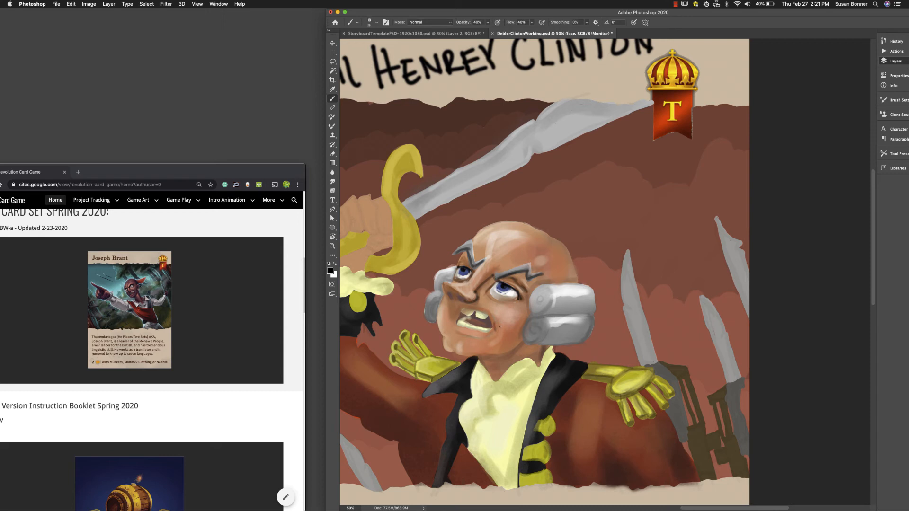
{"action": "left_click_drag", "start_coordinate": [500, 331], "coordinate": [493, 341]}
{"action": "mouse_move", "coordinate": [459, 304]}
{"action": "left_mouse_down"}
{"action": "mouse_move", "coordinate": [489, 307]}
{"action": "mouse_move", "coordinate": [495, 317]}
{"action": "mouse_move", "coordinate": [482, 302]}
{"action": "mouse_move", "coordinate": [497, 325]}
{"action": "left_mouse_up"}
Sample the dark red of the coat sleeve and shade beneath the general's lower lip.
{"action": "left_click", "coordinate": [398, 424], "text": "alt"}
{"action": "key", "text": "bracketright"}
{"action": "key", "text": "bracketright"}
{"action": "key", "text": "bracketright"}
{"action": "key", "text": "bracketright"}
{"action": "key", "text": "bracketright"}
{"action": "key", "text": "bracketleft"}
{"action": "key", "text": "bracketleft"}
{"action": "key", "text": "bracketleft"}
{"action": "left_click_drag", "start_coordinate": [458, 331], "coordinate": [474, 336]}
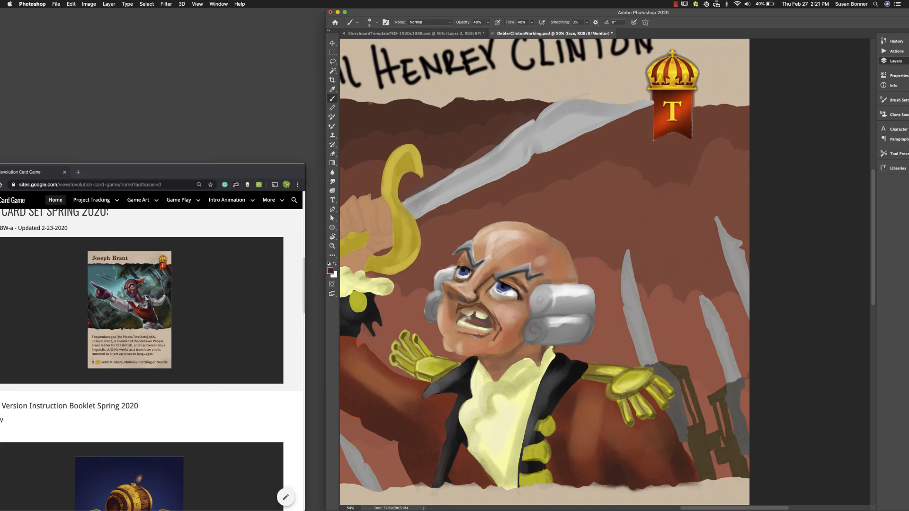
Smudge the dark line between the nose and the eye at 30% strength with a smaller brush.
{"action": "left_click", "coordinate": [332, 181]}
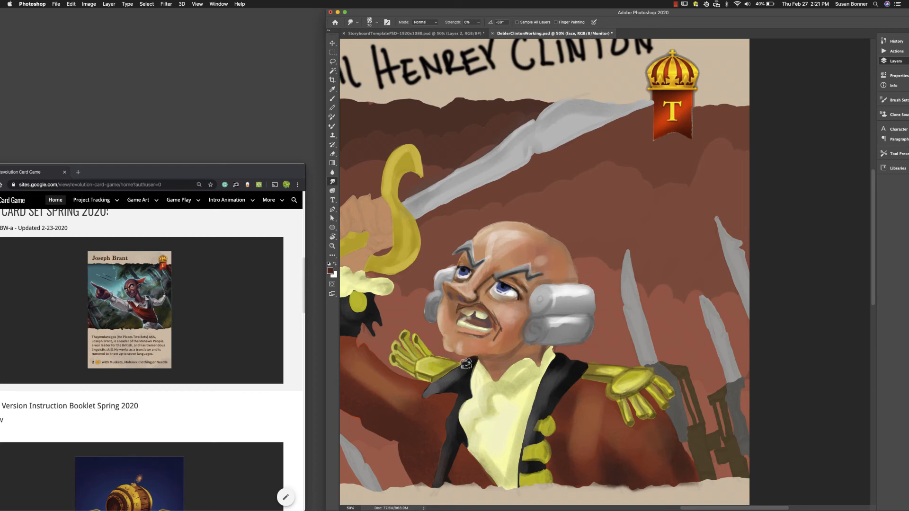
{"action": "key", "text": "3"}
{"action": "key", "text": "bracketleft"}
{"action": "key", "text": "bracketleft"}
{"action": "key", "text": "bracketleft"}
{"action": "key", "text": "bracketleft"}
{"action": "key", "text": "bracketleft"}
{"action": "key", "text": "bracketleft"}
{"action": "key", "text": "bracketleft"}
{"action": "key", "text": "bracketright"}
{"action": "key", "text": "bracketright"}
{"action": "key", "text": "bracketright"}
{"action": "key", "text": "bracketright"}
{"action": "key", "text": "bracketleft"}
{"action": "key", "text": "bracketleft"}
{"action": "key", "text": "bracketleft"}
{"action": "key", "text": "bracketleft"}
{"action": "left_click_drag", "start_coordinate": [482, 286], "coordinate": [478, 295]}
Check the general's face within the whole card layout alongside the reference images.
{"action": "key", "text": "z"}
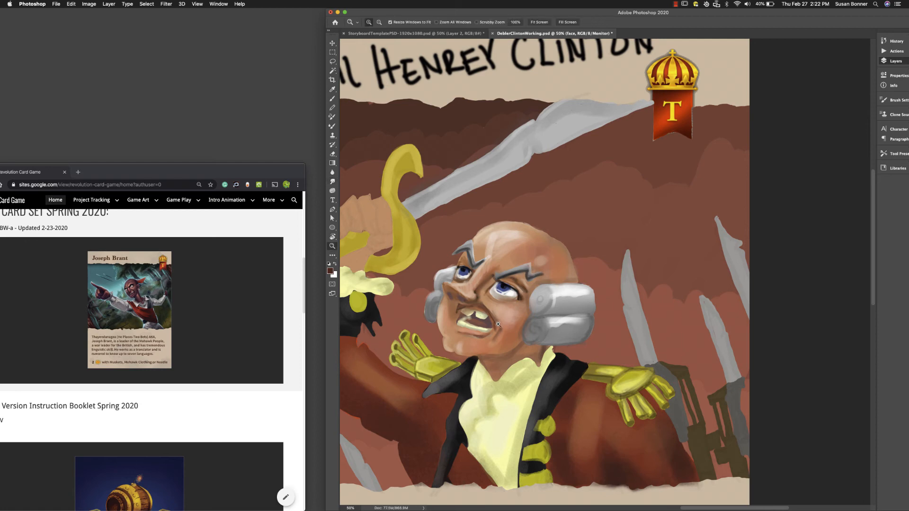
{"action": "left_click", "coordinate": [562, 325], "text": "alt"}
{"action": "left_click", "coordinate": [561, 326], "text": "alt"}
{"action": "left_click", "coordinate": [562, 325], "text": "alt"}
{"action": "left_click", "coordinate": [562, 325], "text": "alt"}
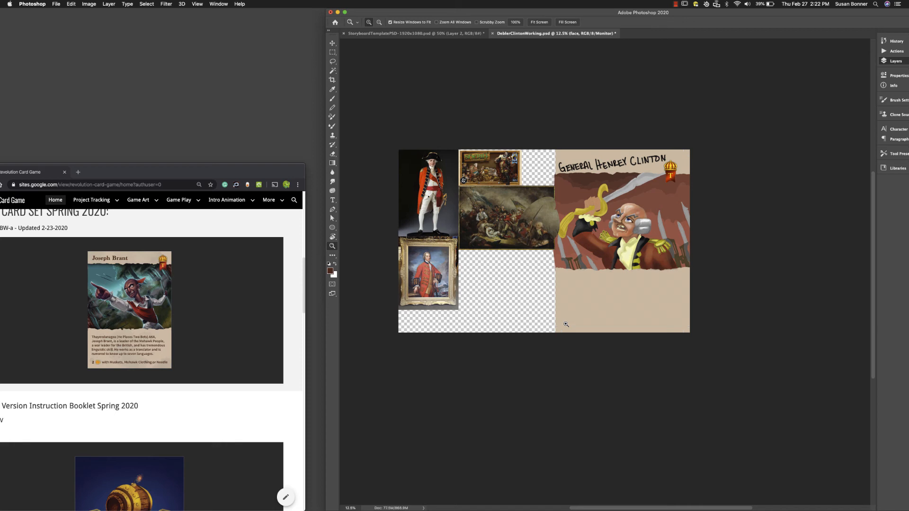
{"action": "left_click", "coordinate": [624, 230]}
{"action": "left_click", "coordinate": [625, 230]}
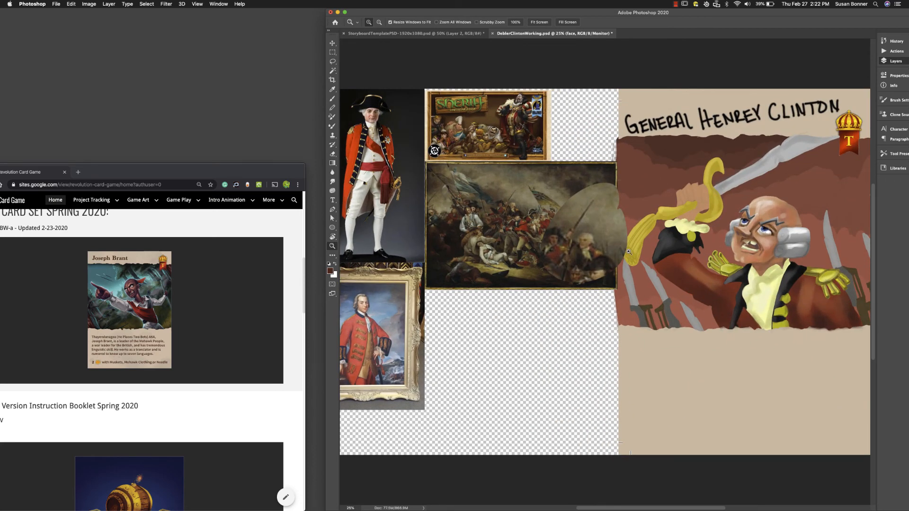
Examine the general's face up close and compare it with the face layer hidden and shown.
{"action": "left_click", "coordinate": [763, 255]}
{"action": "left_click", "coordinate": [748, 253]}
{"action": "left_click", "coordinate": [748, 252]}
{"action": "left_click_drag", "start_coordinate": [866, 386], "coordinate": [618, 426]}
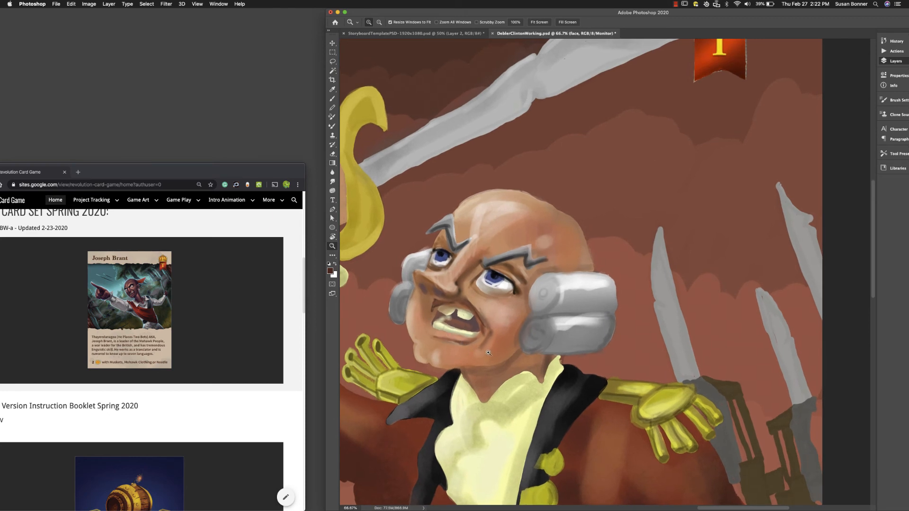
{"action": "left_click_drag", "start_coordinate": [490, 348], "coordinate": [455, 351]}
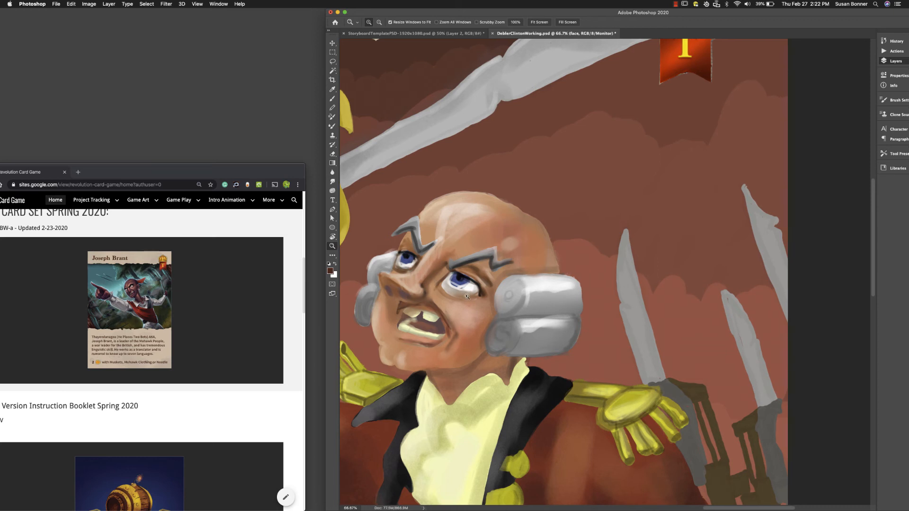
{"action": "left_click_drag", "start_coordinate": [570, 12], "coordinate": [538, 12]}
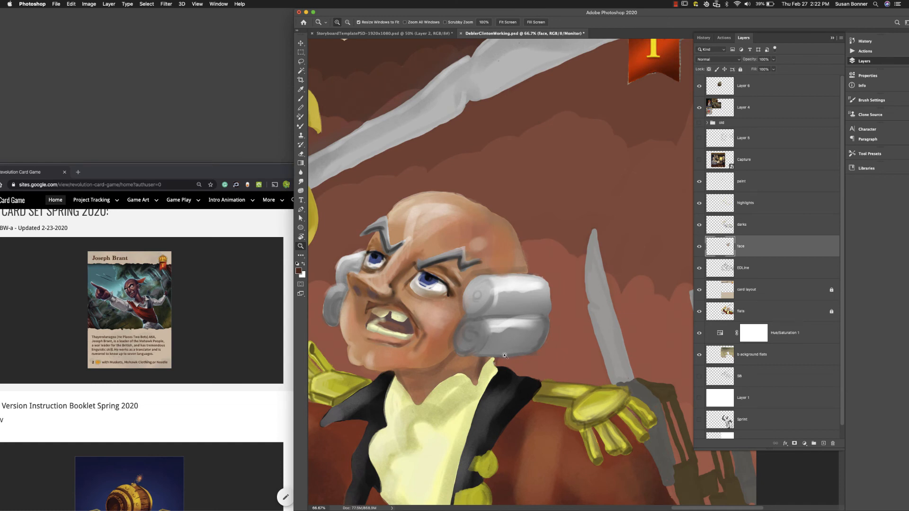
{"action": "left_click", "coordinate": [699, 246]}
{"action": "left_click", "coordinate": [699, 246]}
Adjust the face layer's blacks with Selective Color: cyan -12, magenta +68, yellow +62 and black -18.
{"action": "left_click", "coordinate": [89, 4]}
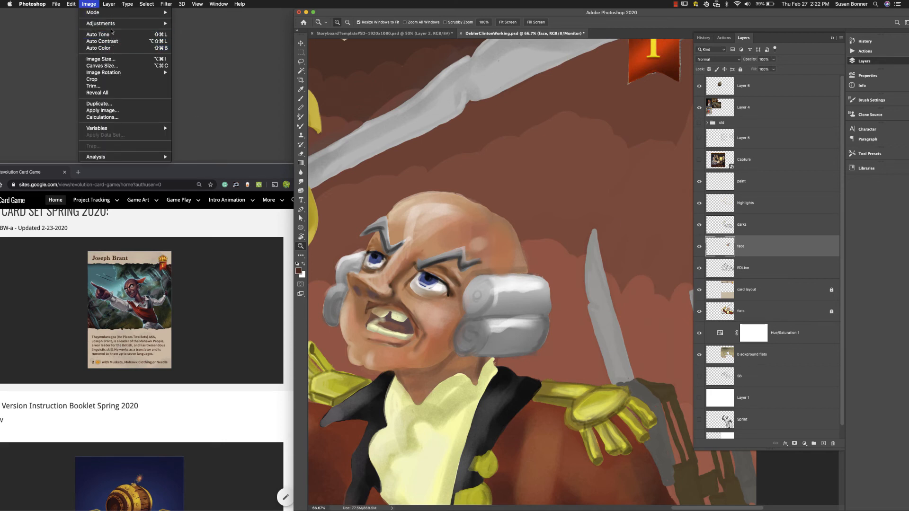
{"action": "mouse_move", "coordinate": [141, 24]}
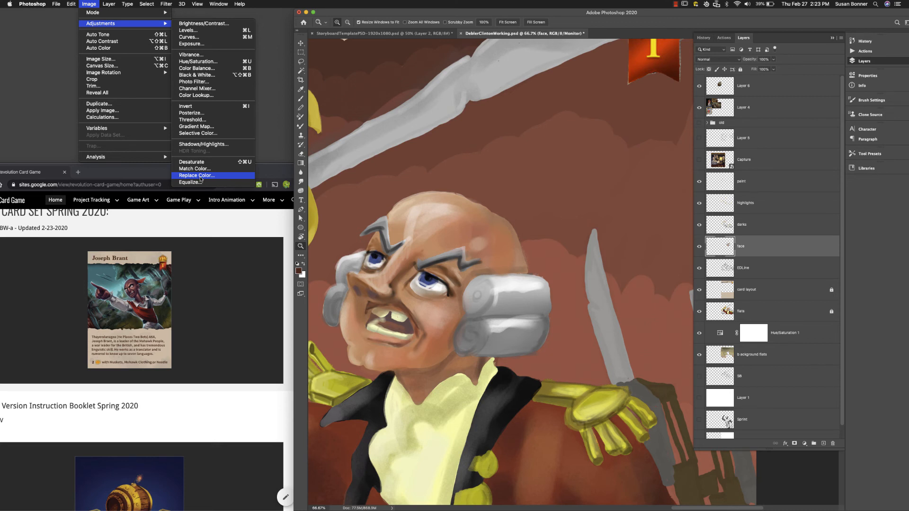
{"action": "left_click", "coordinate": [198, 133]}
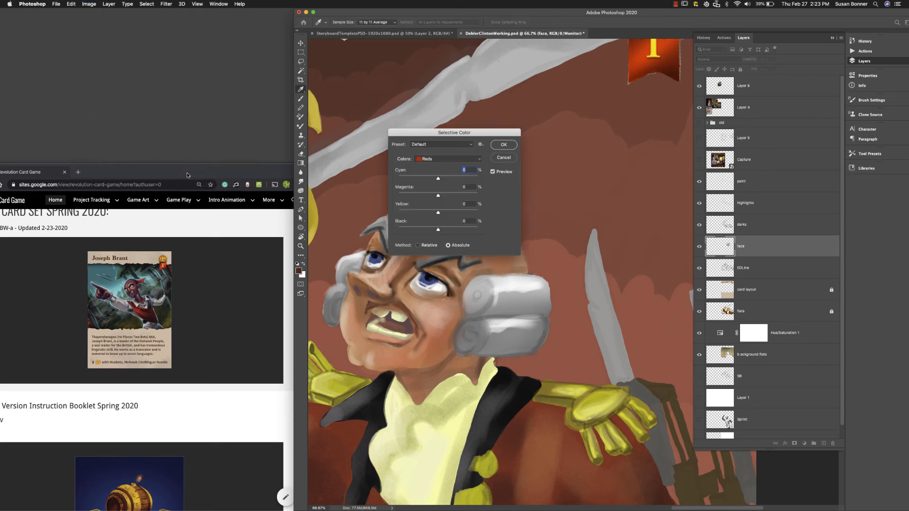
{"action": "left_click_drag", "start_coordinate": [487, 135], "coordinate": [670, 226]}
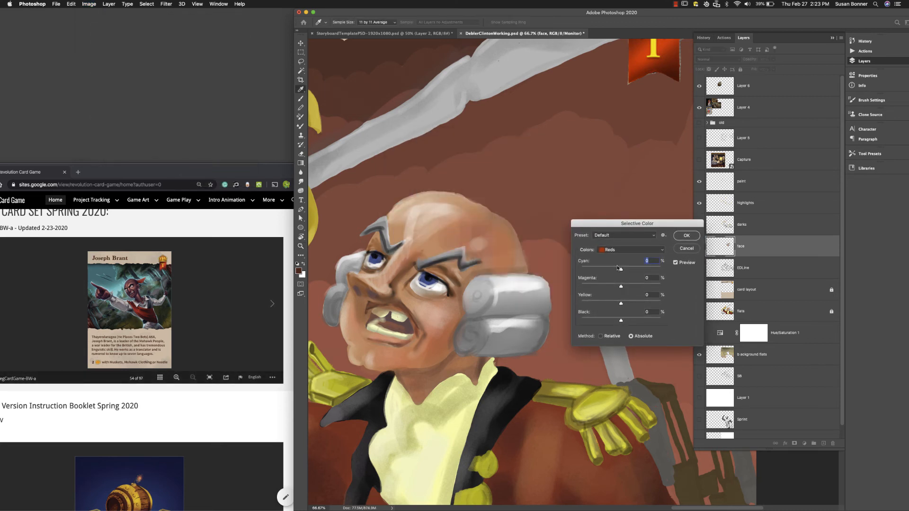
{"action": "left_click", "coordinate": [629, 250]}
{"action": "left_click", "coordinate": [620, 302]}
{"action": "left_click_drag", "start_coordinate": [620, 286], "coordinate": [631, 286]}
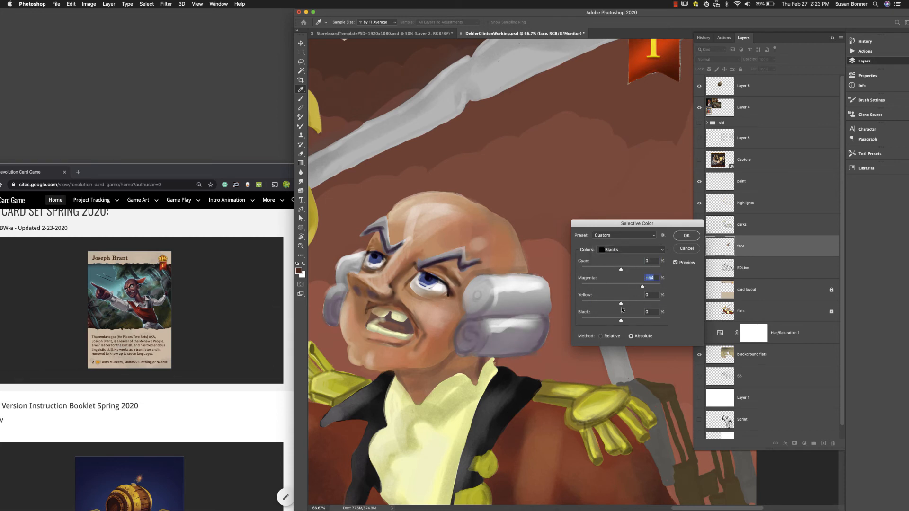
{"action": "left_click_drag", "start_coordinate": [620, 320], "coordinate": [616, 269]}
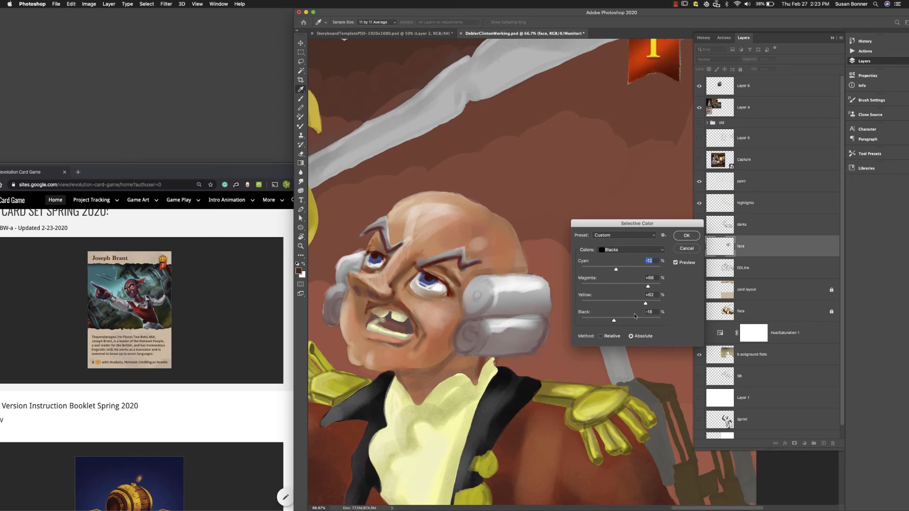
Compare the face with and without the Selective Color preview and apply the adjustment.
{"action": "left_click", "coordinate": [675, 263]}
{"action": "left_click", "coordinate": [676, 263]}
{"action": "left_click", "coordinate": [675, 263]}
{"action": "left_click", "coordinate": [675, 263]}
{"action": "left_click", "coordinate": [690, 241]}
Sample a light skin tone from the nose area and brush a light highlight beneath the general's lower lip.
{"action": "key", "text": "z"}
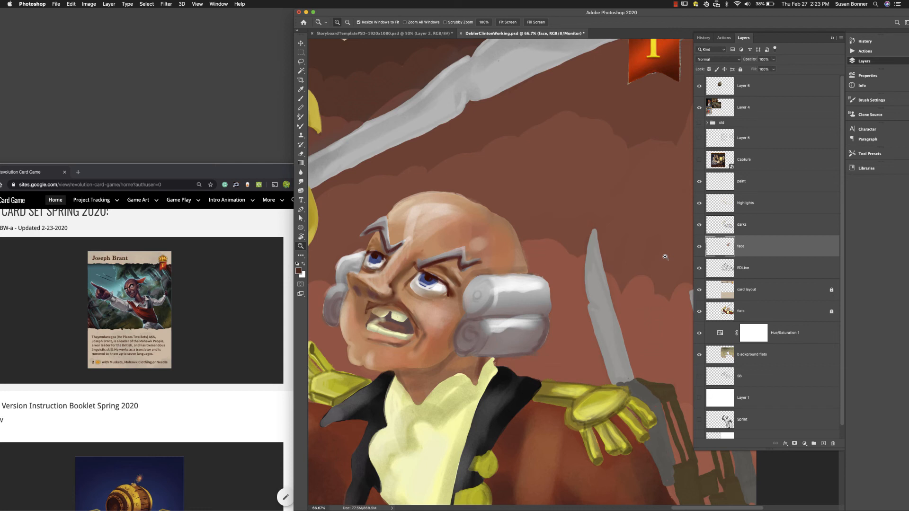
{"action": "key", "text": "i"}
{"action": "left_click", "coordinate": [388, 284]}
{"action": "key", "text": "b"}
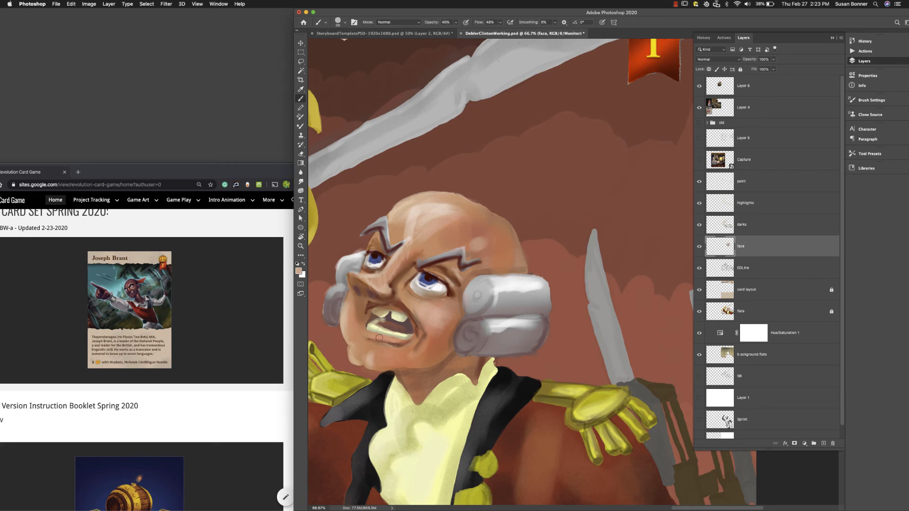
{"action": "key", "text": "bracketright"}
{"action": "key", "text": "bracketright"}
{"action": "key", "text": "x"}
{"action": "key", "text": "bracketleft"}
{"action": "left_click_drag", "start_coordinate": [378, 338], "coordinate": [398, 340]}
{"action": "left_click_drag", "start_coordinate": [347, 437], "coordinate": [399, 402]}
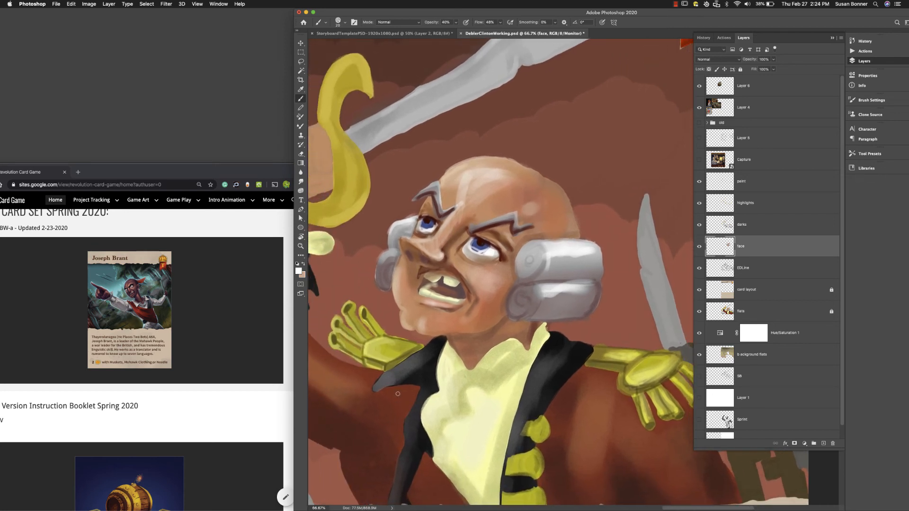
Sample a muted tan tone and brush it along the side of the general's nose.
{"action": "key", "text": "i"}
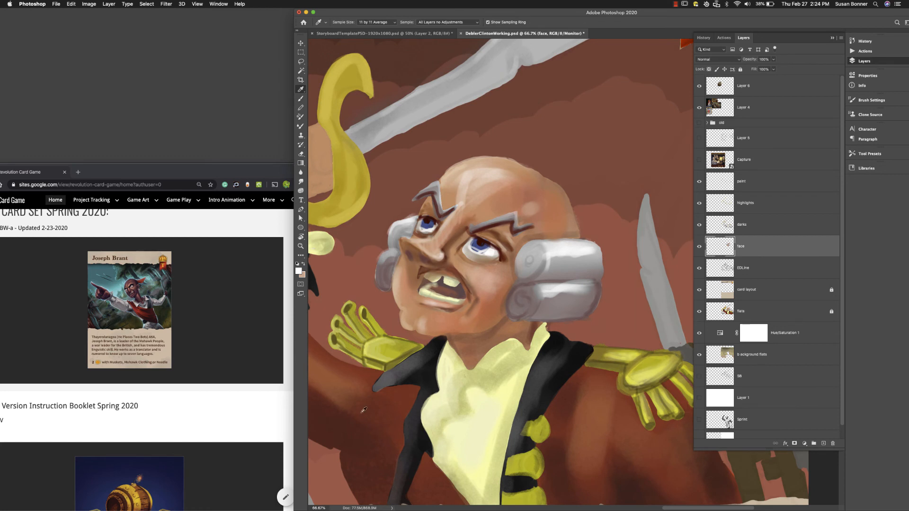
{"action": "left_click", "coordinate": [336, 470]}
{"action": "key", "text": "b"}
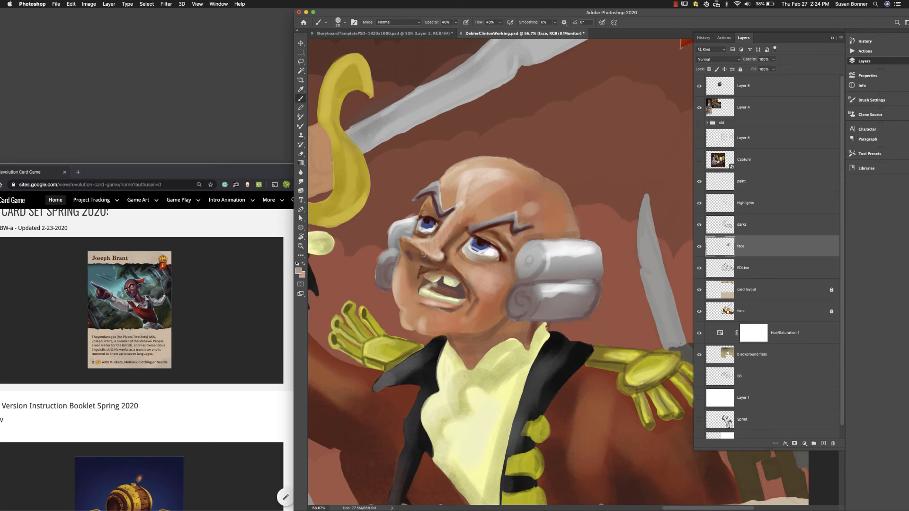
{"action": "left_click_drag", "start_coordinate": [405, 243], "coordinate": [417, 253]}
Pick the red-orange colour dd5333 and redden the nose with a larger brush at 30% opacity.
{"action": "left_click", "coordinate": [299, 271]}
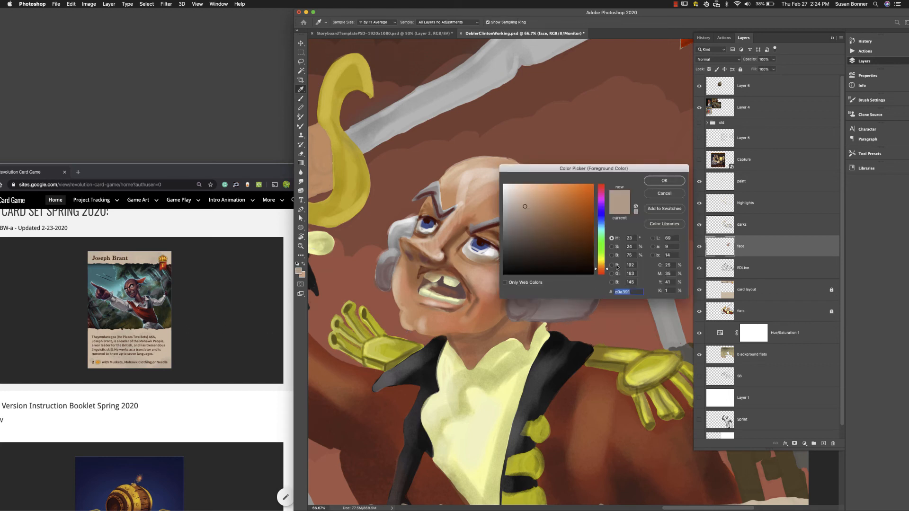
{"action": "left_click", "coordinate": [588, 213]}
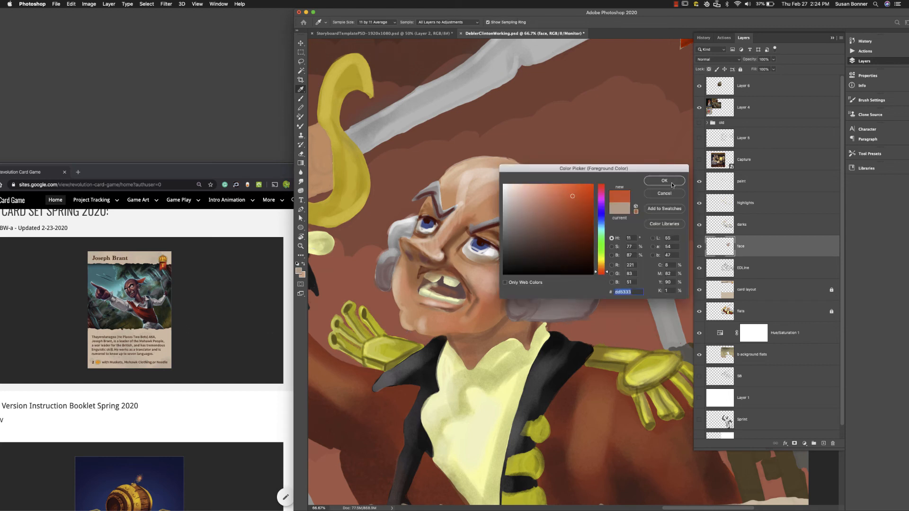
{"action": "left_click", "coordinate": [671, 184]}
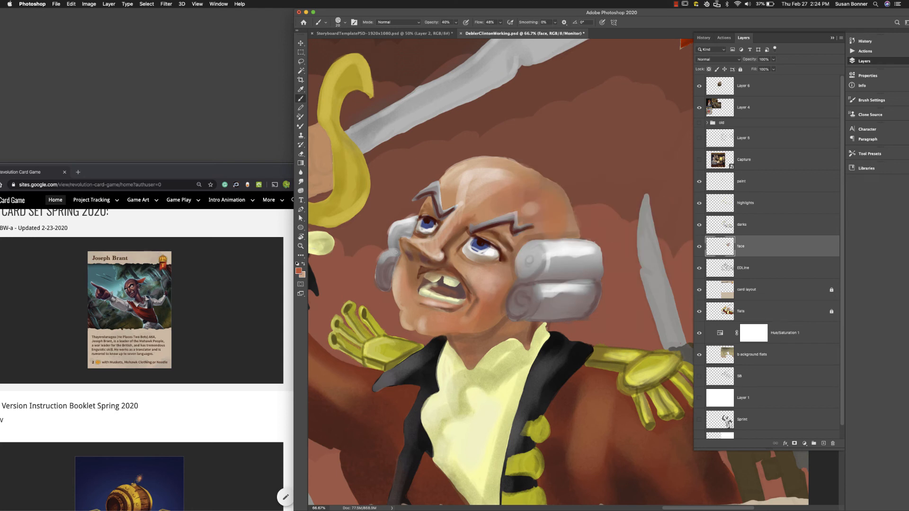
{"action": "key", "text": "bracketright"}
{"action": "key", "text": "bracketright"}
{"action": "key", "text": "bracketright"}
{"action": "key", "text": "3"}
{"action": "left_click_drag", "start_coordinate": [410, 246], "coordinate": [419, 253]}
Add the red-orange tint to the general's neck and the back of the bald head with a larger brush.
{"action": "key", "text": "bracketleft"}
{"action": "key", "text": "bracketright"}
{"action": "key", "text": "bracketright"}
{"action": "key", "text": "bracketright"}
{"action": "left_click_drag", "start_coordinate": [463, 341], "coordinate": [469, 356]}
{"action": "left_click_drag", "start_coordinate": [567, 206], "coordinate": [567, 238]}
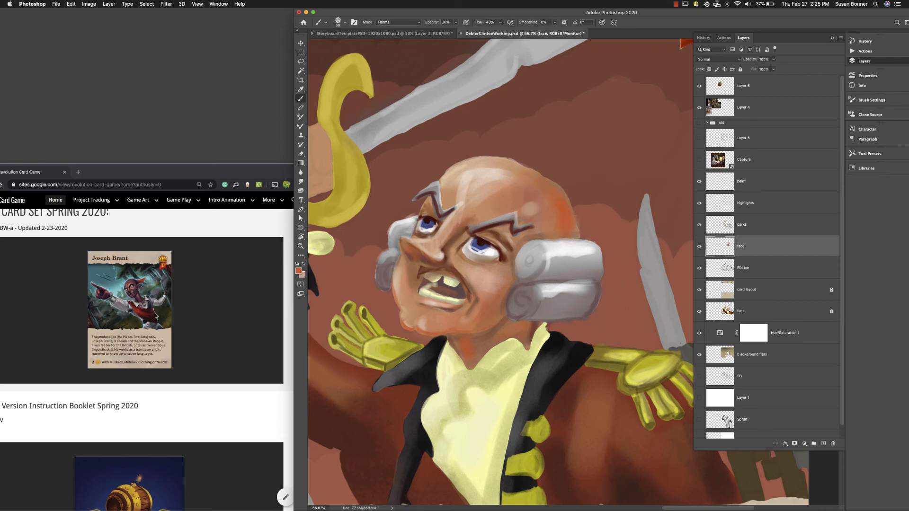
Compare the whole card with the reference card and set the foreground colour to the light teal 33ddc3.
{"action": "key", "text": "z"}
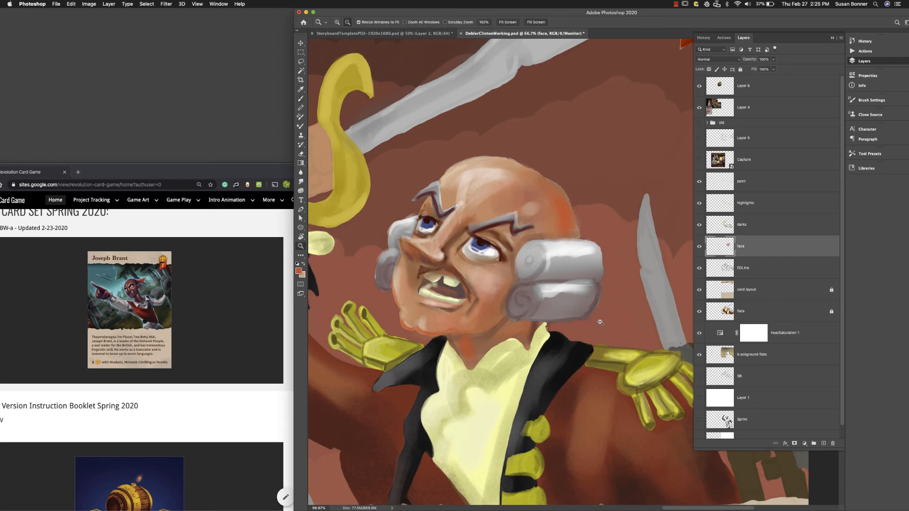
{"action": "left_click", "coordinate": [596, 339], "text": "alt"}
{"action": "left_click", "coordinate": [589, 359], "text": "alt"}
{"action": "left_click_drag", "start_coordinate": [583, 385], "coordinate": [555, 398]}
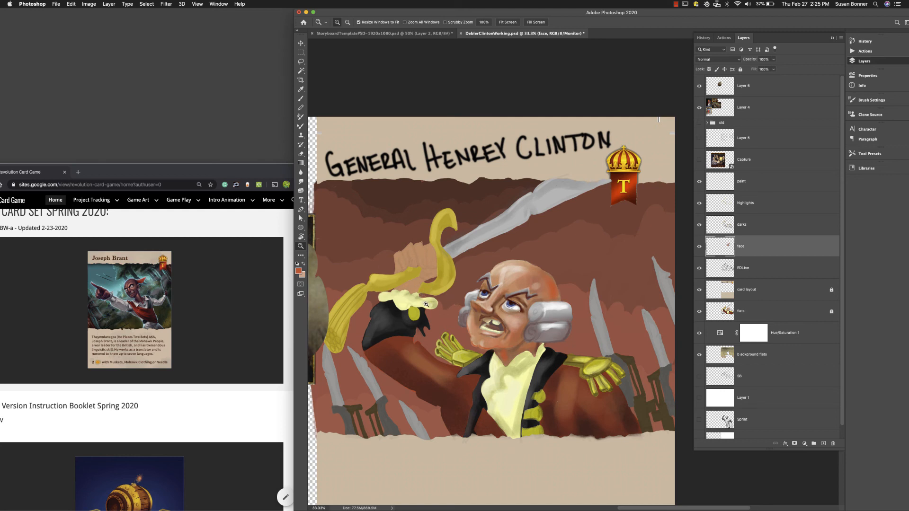
{"action": "mouse_move", "coordinate": [129, 303]}
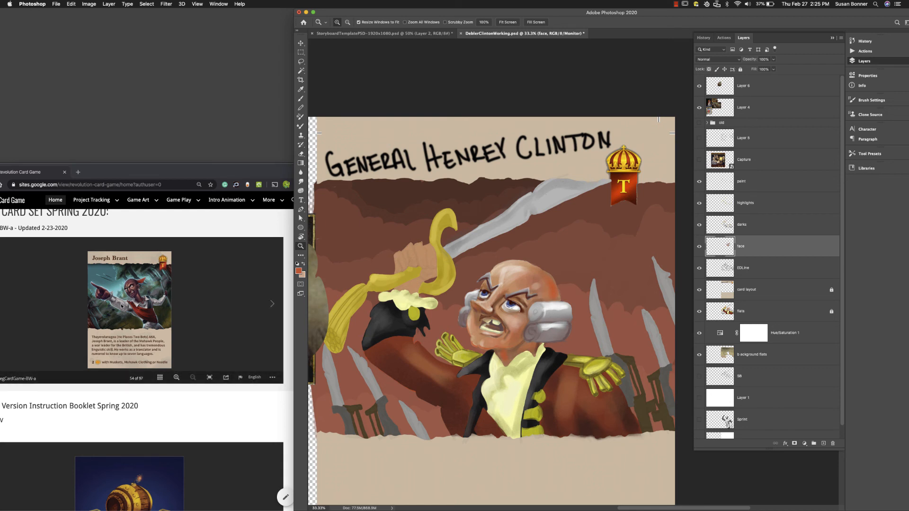
{"action": "left_click", "coordinate": [300, 268]}
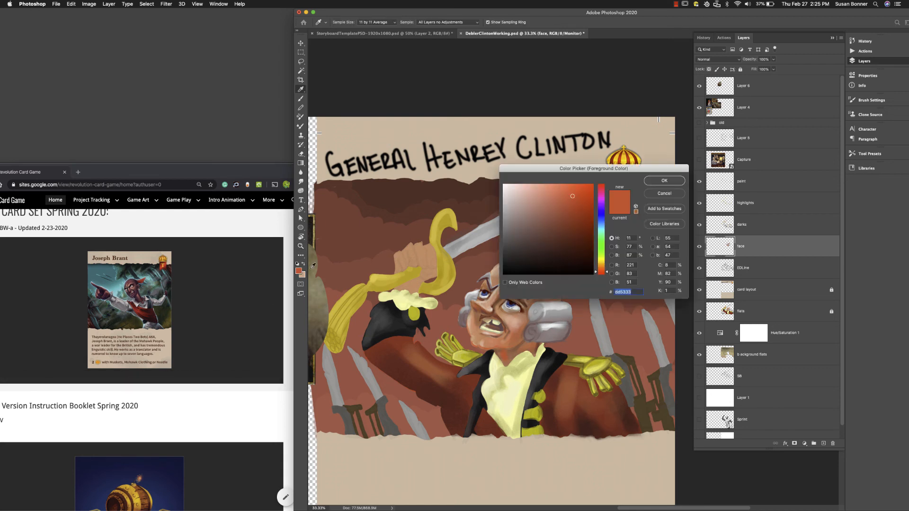
{"action": "left_click", "coordinate": [603, 233]}
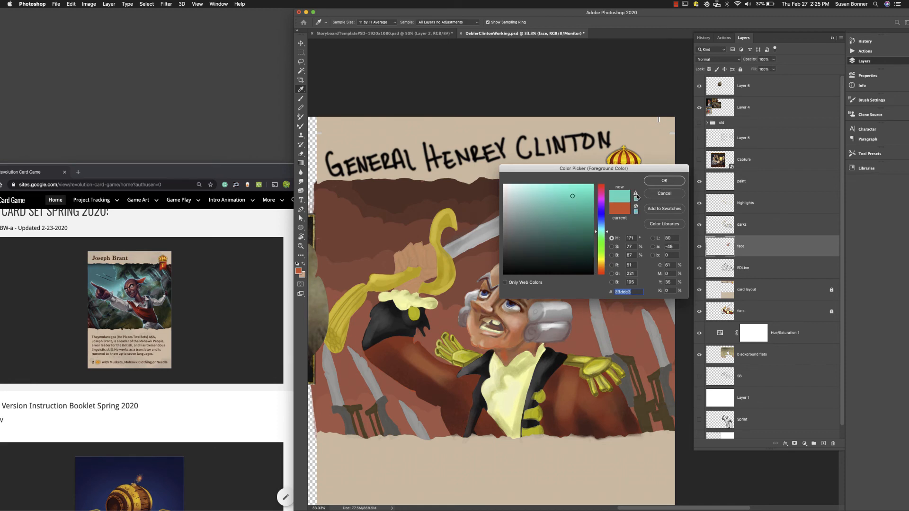
{"action": "left_click", "coordinate": [664, 181]}
Try painting a teal rim light along the head's upper edge and the far wig curls with a small brush at 30% opacity.
{"action": "key", "text": "z"}
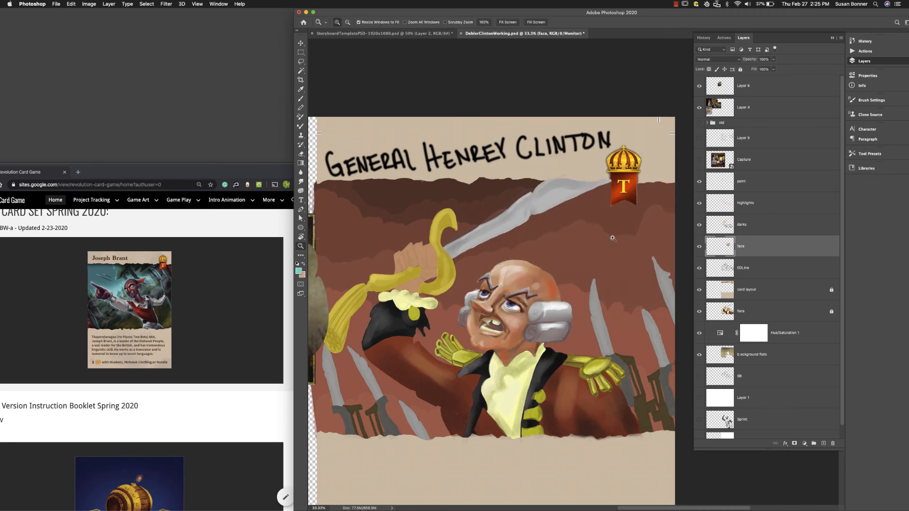
{"action": "left_click", "coordinate": [498, 323]}
{"action": "left_click", "coordinate": [498, 322]}
{"action": "left_click", "coordinate": [502, 327]}
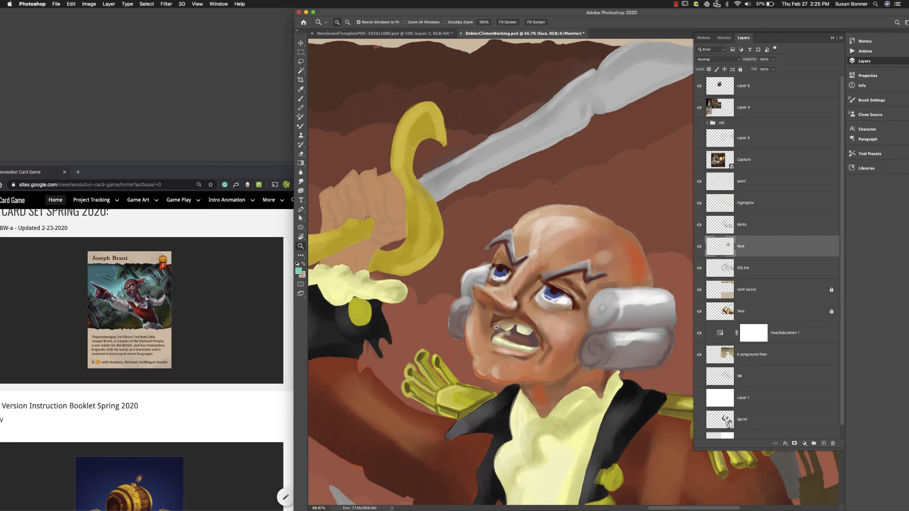
{"action": "key", "text": "b"}
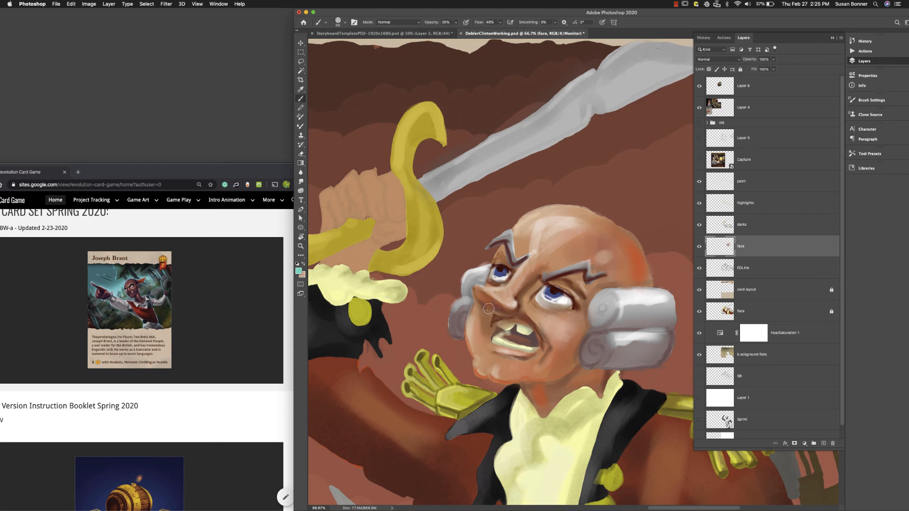
{"action": "key", "text": "bracketleft"}
{"action": "key", "text": "bracketleft"}
{"action": "key", "text": "bracketleft"}
{"action": "key", "text": "bracketleft"}
{"action": "key", "text": "bracketleft"}
{"action": "key", "text": "bracketleft"}
{"action": "key", "text": "bracketleft"}
{"action": "key", "text": "bracketright"}
{"action": "left_click_drag", "start_coordinate": [519, 224], "coordinate": [548, 211]}
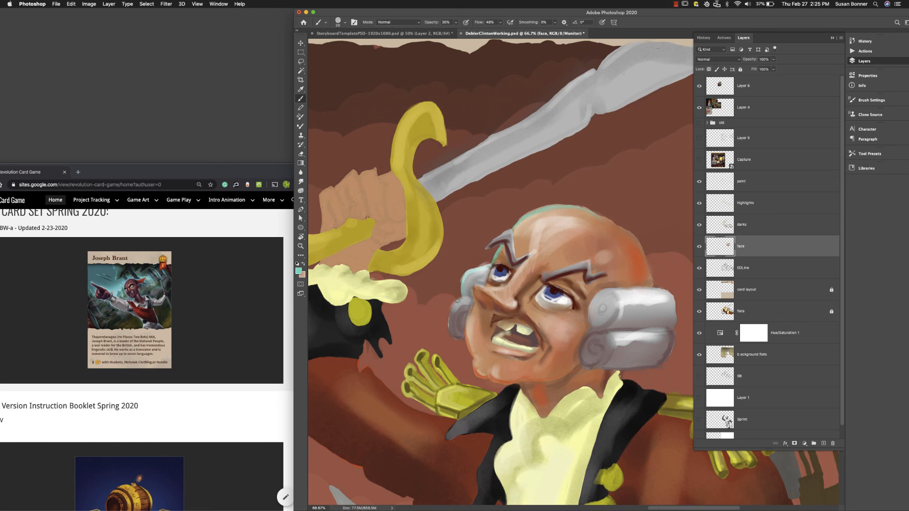
{"action": "left_click_drag", "start_coordinate": [451, 310], "coordinate": [455, 336]}
Undo the teal rim-light strokes on the face layer.
{"action": "key", "text": "super+z"}
{"action": "key", "text": "super+z"}
{"action": "key", "text": "super+z"}
{"action": "key", "text": "super+z"}
{"action": "key", "text": "super+z"}
{"action": "key", "text": "super+z"}
{"action": "key", "text": "super+z"}
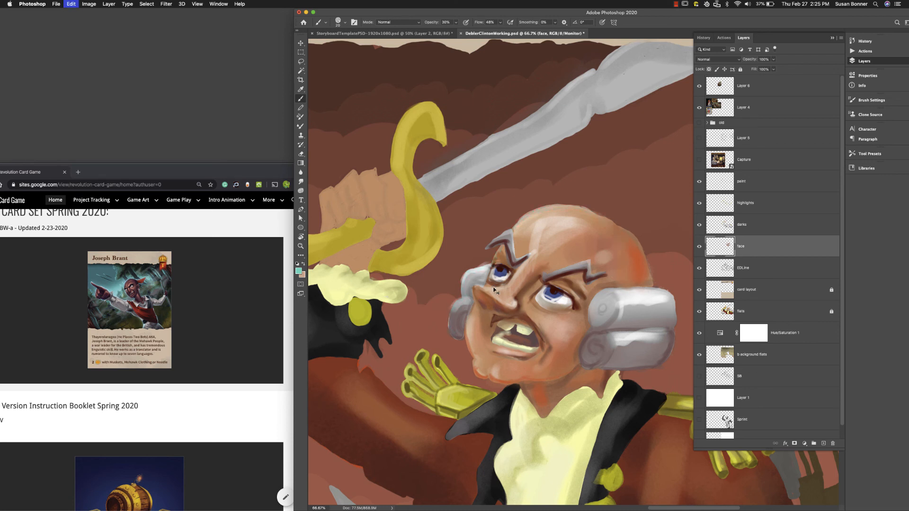
Create a new layer above the face layer and name it "blue hightlig".
{"action": "left_click", "coordinate": [823, 443]}
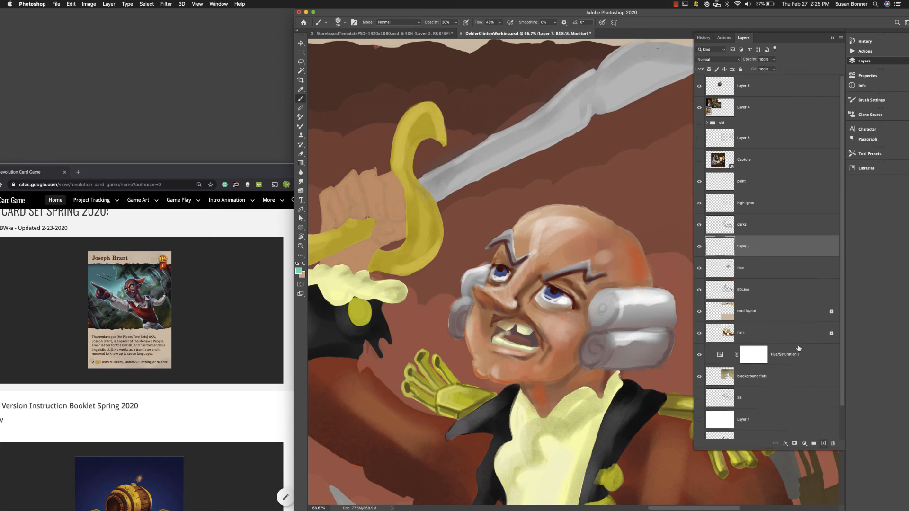
{"action": "double_click", "coordinate": [741, 245]}
{"action": "type", "text": "blue hightlig"}
{"action": "key", "text": "Return"}
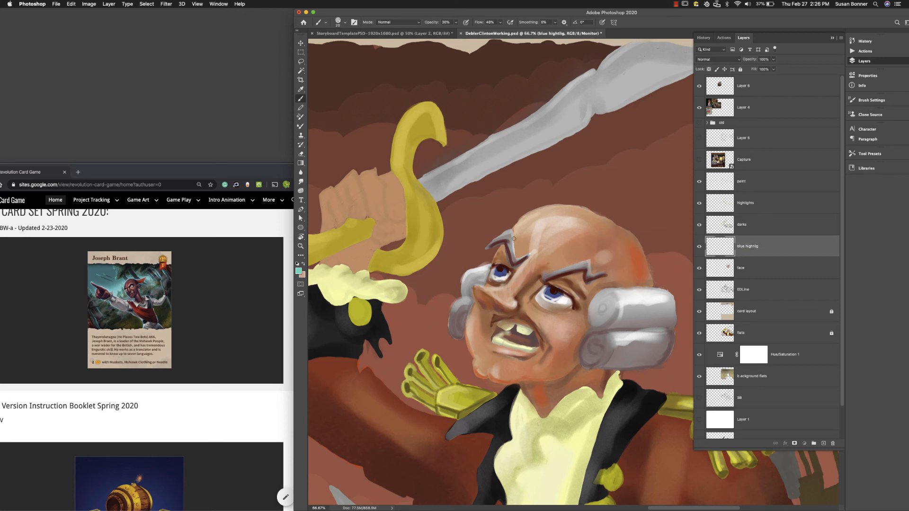
Paint a teal rim light along the top of the bald head with a larger brush at 60% opacity.
{"action": "key", "text": "]"}
{"action": "key", "text": "]"}
{"action": "key", "text": "]"}
{"action": "key", "text": "]"}
{"action": "mouse_move", "coordinate": [516, 228]}
{"action": "left_mouse_down"}
{"action": "mouse_move", "coordinate": [554, 208]}
{"action": "mouse_move", "coordinate": [519, 225]}
{"action": "mouse_move", "coordinate": [541, 218]}
{"action": "left_mouse_up"}
{"action": "key", "text": "super+z"}
{"action": "key", "text": "6"}
{"action": "mouse_move", "coordinate": [516, 226]}
{"action": "left_mouse_down"}
{"action": "mouse_move", "coordinate": [548, 207]}
{"action": "mouse_move", "coordinate": [589, 215]}
{"action": "mouse_move", "coordinate": [549, 209]}
{"action": "mouse_move", "coordinate": [580, 209]}
{"action": "mouse_move", "coordinate": [614, 228]}
{"action": "mouse_move", "coordinate": [571, 209]}
{"action": "mouse_move", "coordinate": [619, 229]}
{"action": "left_mouse_up"}
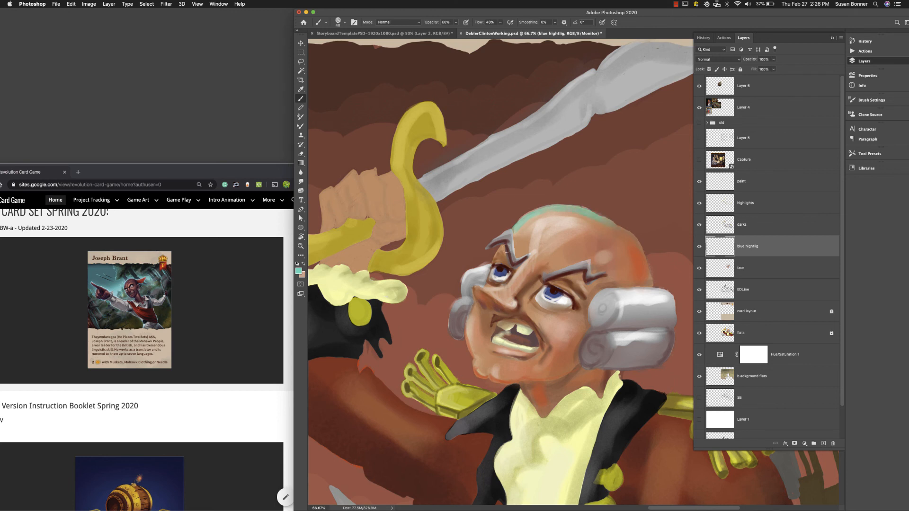
Paint thin teal highlights along the far brow, the face edge and the wig curls with a smaller brush.
{"action": "key", "text": "bracketleft"}
{"action": "key", "text": "bracketleft"}
{"action": "key", "text": "bracketleft"}
{"action": "key", "text": "bracketleft"}
{"action": "left_click_drag", "start_coordinate": [503, 247], "coordinate": [487, 284]}
{"action": "right_click", "coordinate": [467, 277]}
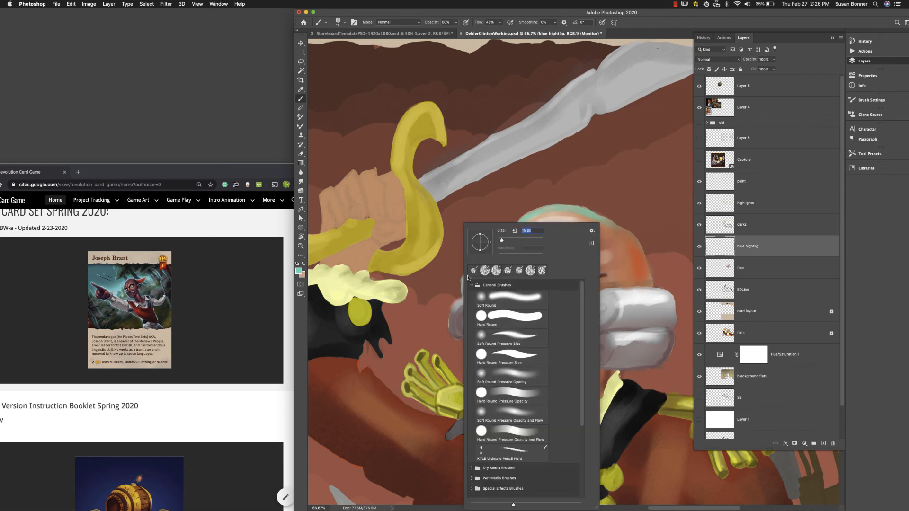
{"action": "left_click", "coordinate": [638, 19]}
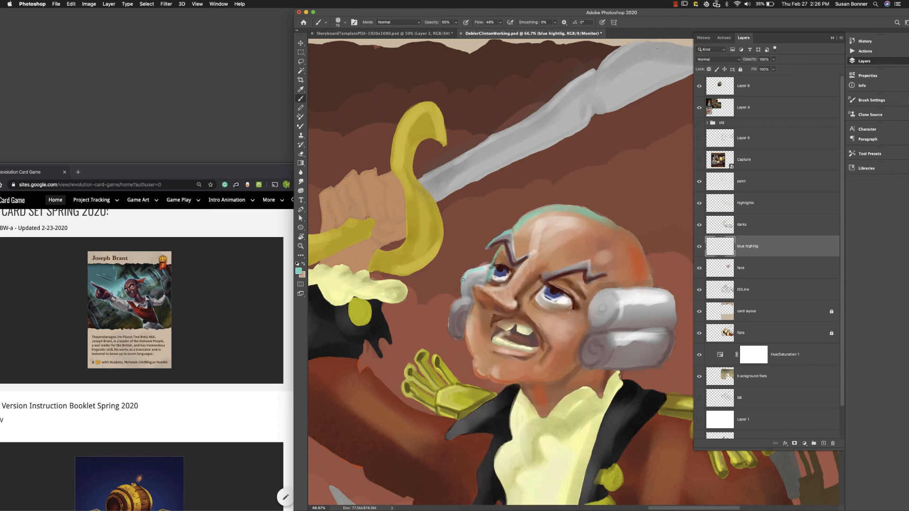
{"action": "left_click_drag", "start_coordinate": [450, 331], "coordinate": [449, 315]}
{"action": "mouse_move", "coordinate": [621, 297]}
{"action": "left_mouse_down"}
{"action": "mouse_move", "coordinate": [607, 326]}
{"action": "mouse_move", "coordinate": [612, 363]}
{"action": "left_mouse_up"}
Tint the near eye, the teeth and the chin edge with teal, varying the brush size.
{"action": "key", "text": "bracketright"}
{"action": "key", "text": "bracketright"}
{"action": "key", "text": "bracketright"}
{"action": "key", "text": "bracketright"}
{"action": "key", "text": "bracketright"}
{"action": "key", "text": "bracketright"}
{"action": "key", "text": "bracketright"}
{"action": "mouse_move", "coordinate": [543, 292]}
{"action": "left_mouse_down"}
{"action": "mouse_move", "coordinate": [556, 304]}
{"action": "mouse_move", "coordinate": [550, 300]}
{"action": "left_mouse_up"}
{"action": "key", "text": "bracketleft"}
{"action": "key", "text": "bracketleft"}
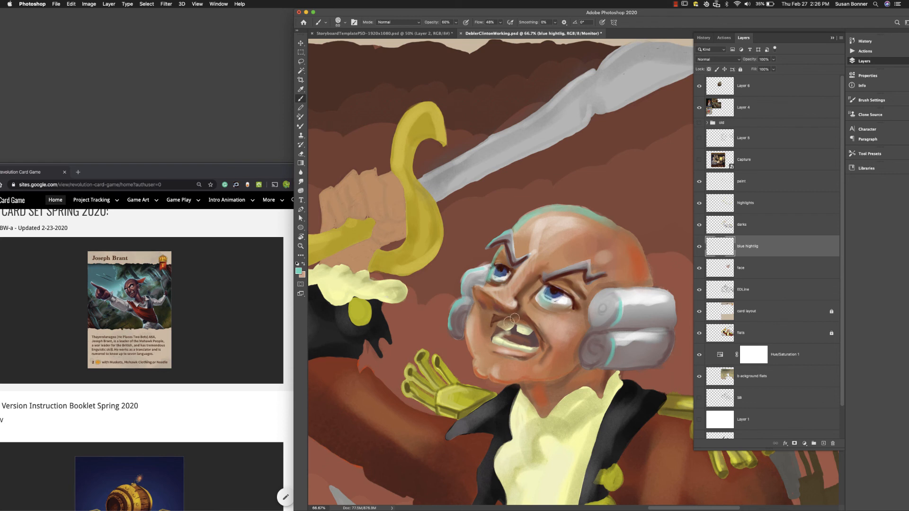
{"action": "key", "text": "bracketleft"}
{"action": "key", "text": "z"}
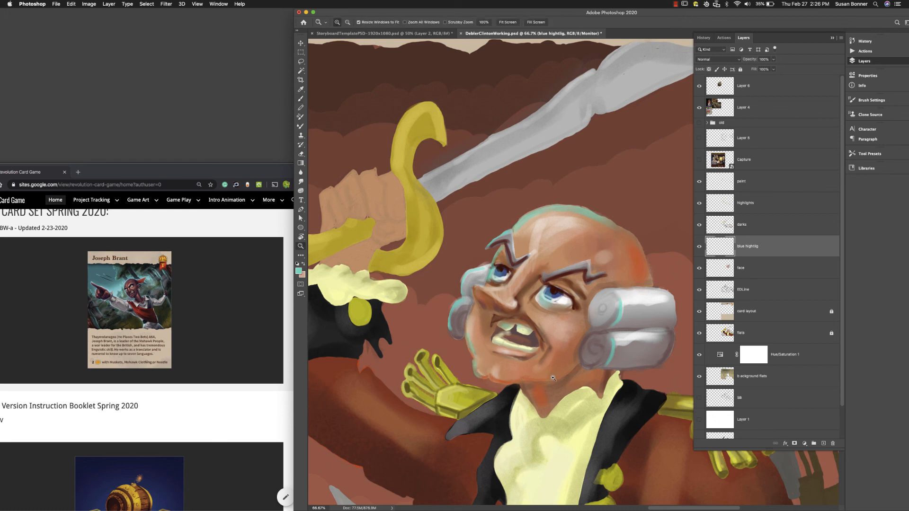
Choose a saturated pink foreground color (#f20a6d) and try it as a rim light on the wig's outer lower curl.
{"action": "left_click", "coordinate": [587, 391], "text": "alt"}
{"action": "scroll", "coordinate": [580, 388], "scroll_direction": "down", "scroll_amount": 3}
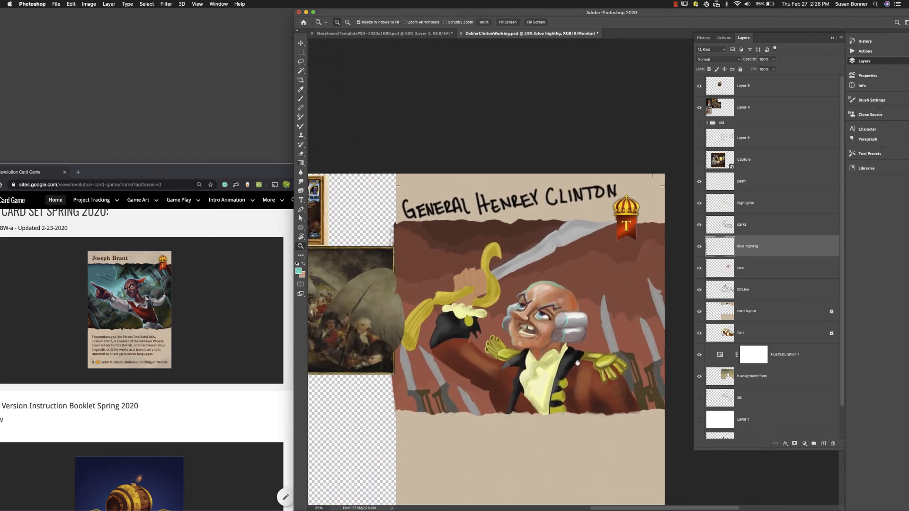
{"action": "scroll", "coordinate": [578, 372], "scroll_direction": "right", "scroll_amount": 3}
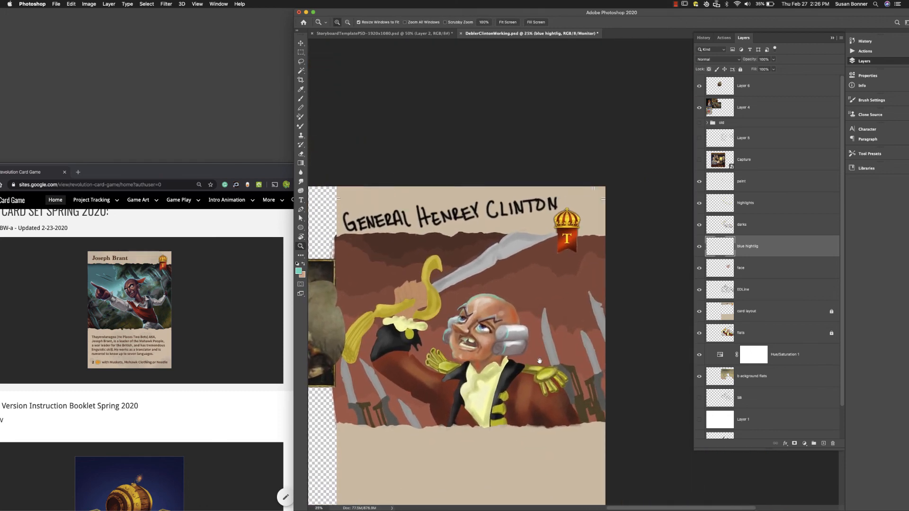
{"action": "left_click", "coordinate": [539, 360]}
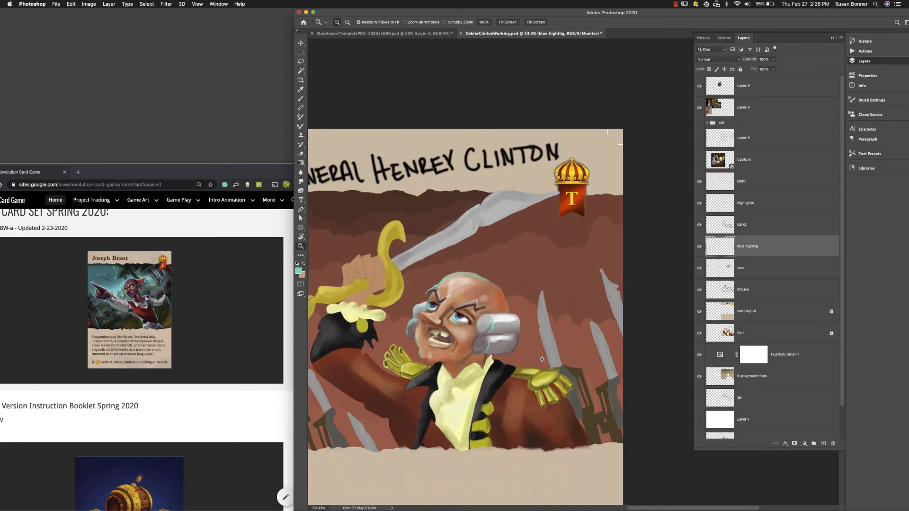
{"action": "left_click_drag", "start_coordinate": [543, 361], "coordinate": [561, 358]}
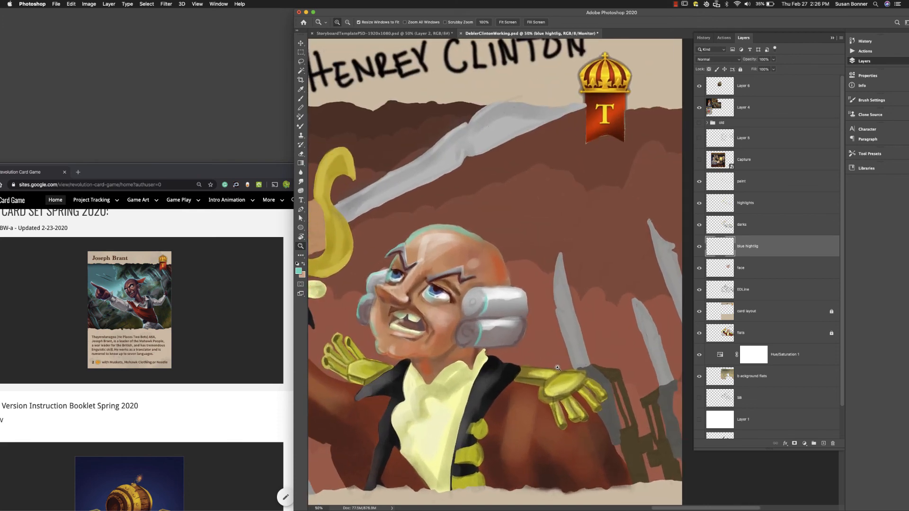
{"action": "left_click", "coordinate": [304, 265]}
{"action": "left_click", "coordinate": [299, 271]}
{"action": "left_click_drag", "start_coordinate": [605, 270], "coordinate": [606, 268]}
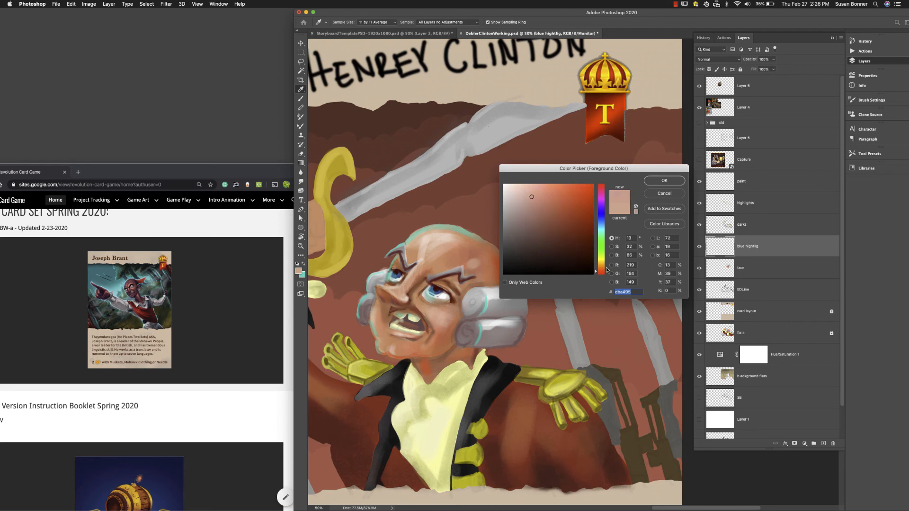
{"action": "left_click", "coordinate": [589, 188]}
{"action": "left_click", "coordinate": [601, 195]}
{"action": "left_click_drag", "start_coordinate": [604, 194], "coordinate": [605, 189]}
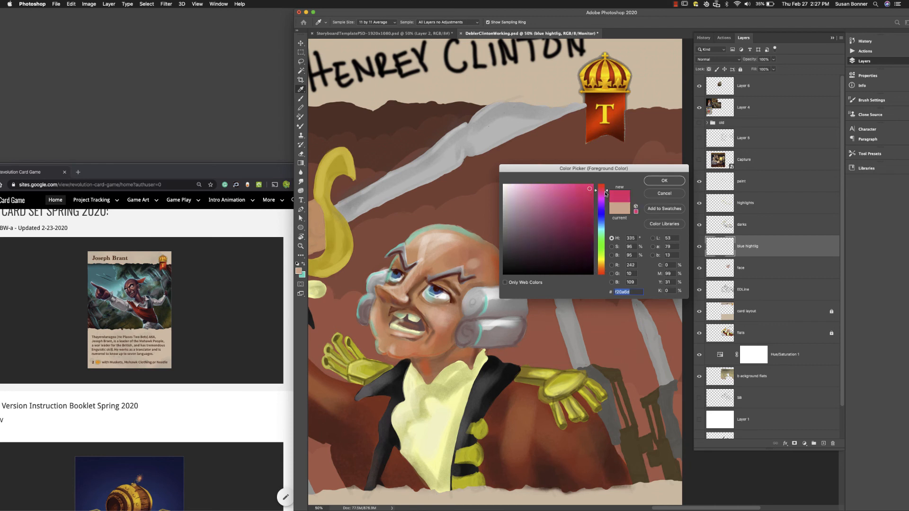
{"action": "left_click", "coordinate": [662, 181]}
{"action": "key", "text": "b"}
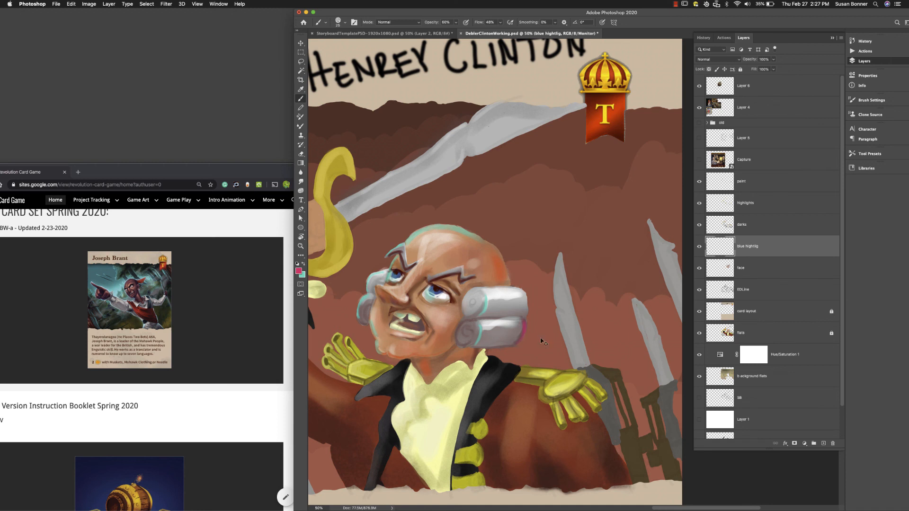
Shift the pink foreground color slightly toward red and paint a rim light along the wig's outer edge.
{"action": "left_click", "coordinate": [298, 272]}
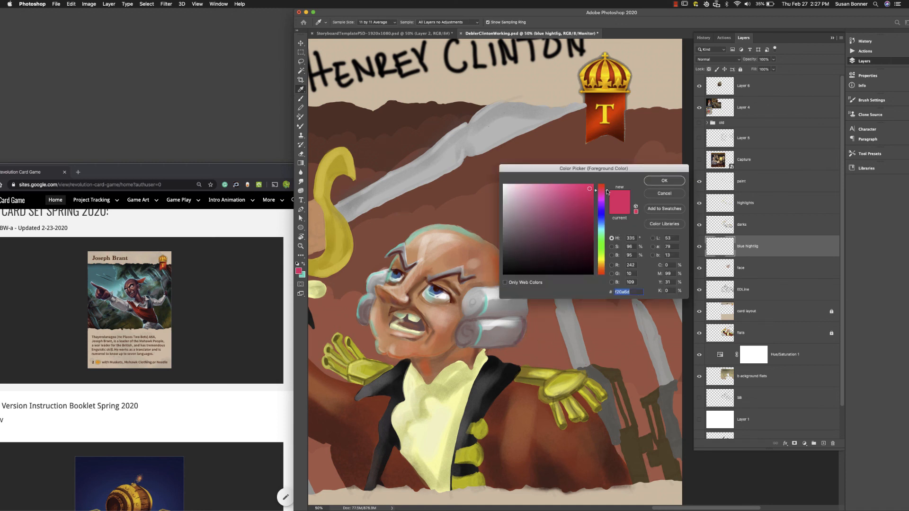
{"action": "left_click_drag", "start_coordinate": [606, 191], "coordinate": [607, 187]}
{"action": "left_click", "coordinate": [659, 181]}
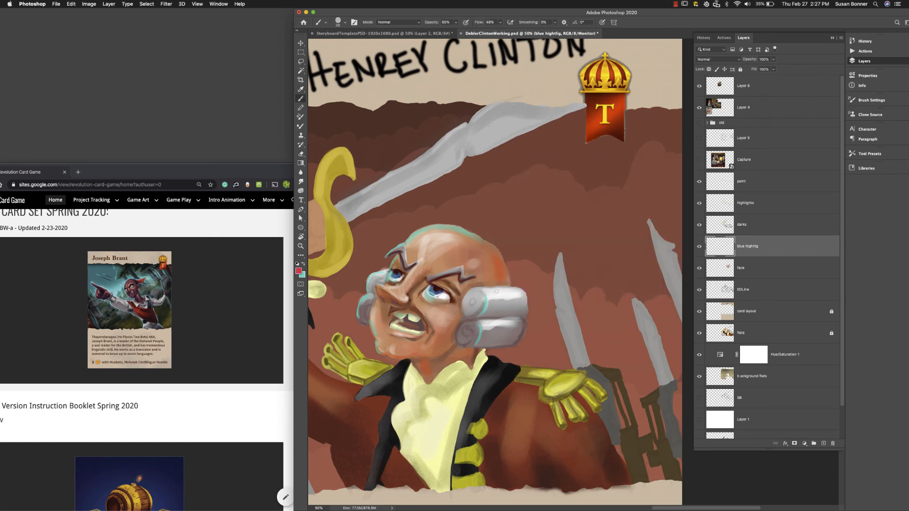
{"action": "left_click_drag", "start_coordinate": [525, 321], "coordinate": [519, 290]}
Tint the bridge of the nose red with a larger brush at 30% opacity.
{"action": "key", "text": "bracketright"}
{"action": "key", "text": "3"}
{"action": "key", "text": "bracketright"}
{"action": "left_click_drag", "start_coordinate": [407, 293], "coordinate": [422, 275]}
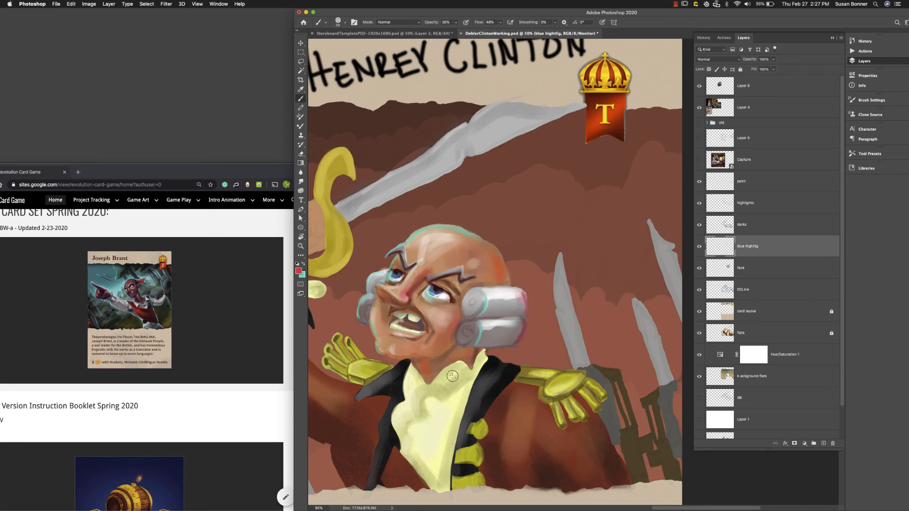
Compare the whole card with the face and "blue hightlig" layers hidden and shown, and leave "blue hightlig" hidden.
{"action": "key", "text": "z"}
{"action": "left_click", "coordinate": [471, 364], "text": "alt"}
{"action": "left_click", "coordinate": [471, 363], "text": "alt"}
{"action": "left_click", "coordinate": [470, 363], "text": "alt"}
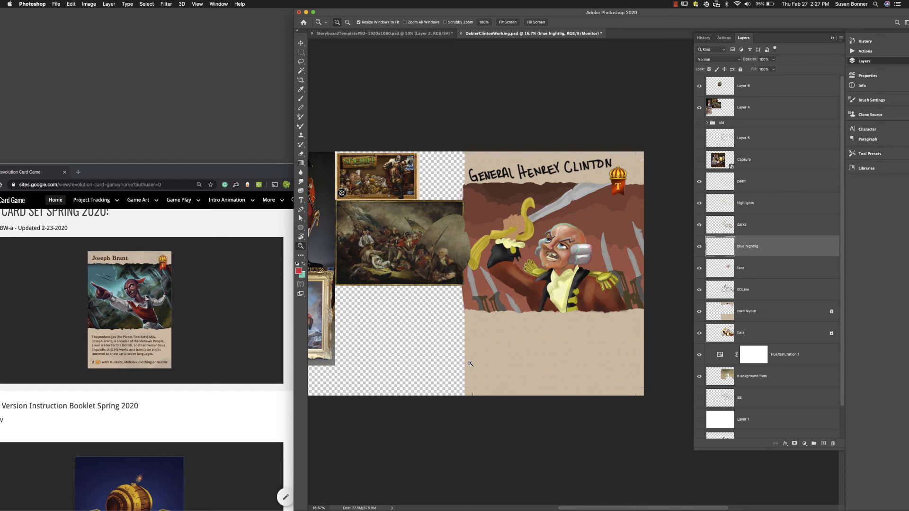
{"action": "left_click", "coordinate": [699, 268]}
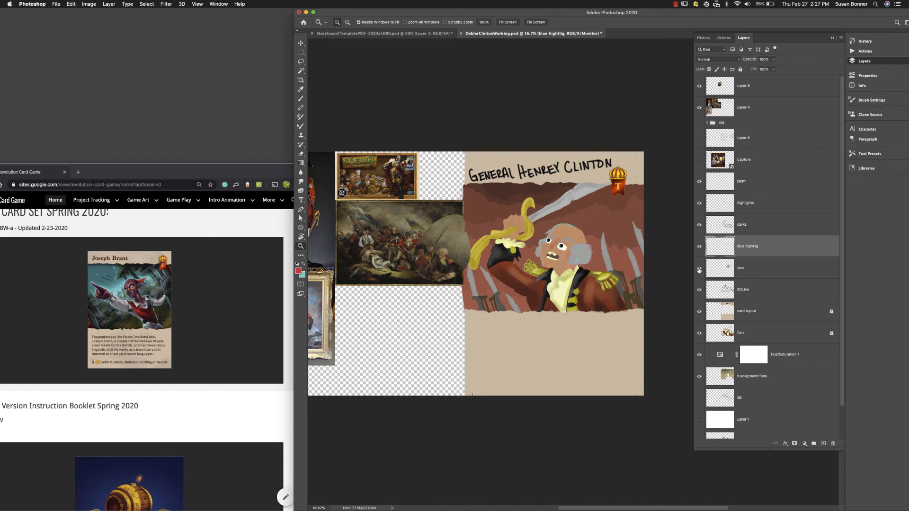
{"action": "left_click", "coordinate": [699, 269]}
{"action": "left_click", "coordinate": [699, 247]}
{"action": "left_click", "coordinate": [699, 247]}
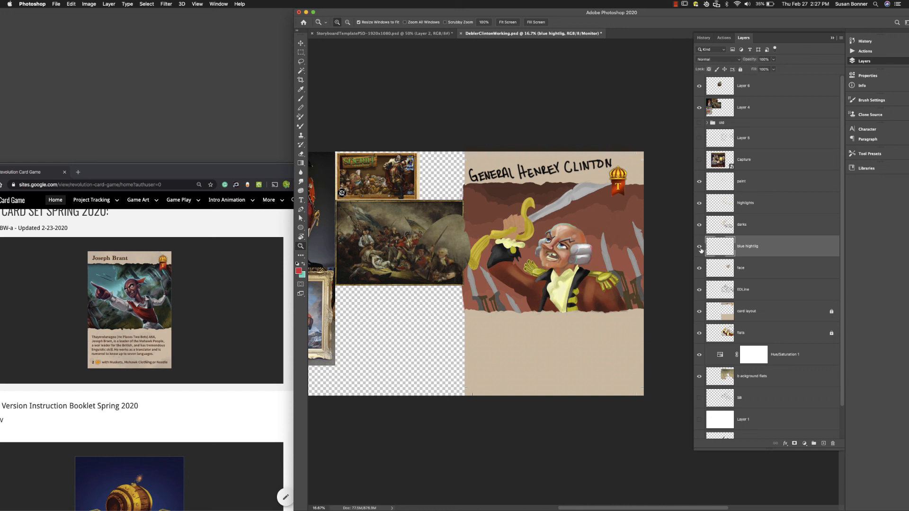
{"action": "left_click", "coordinate": [700, 247]}
{"action": "left_click", "coordinate": [699, 247]}
{"action": "left_click", "coordinate": [699, 248]}
{"action": "left_click", "coordinate": [699, 247]}
{"action": "left_click_drag", "start_coordinate": [699, 269], "coordinate": [699, 248]}
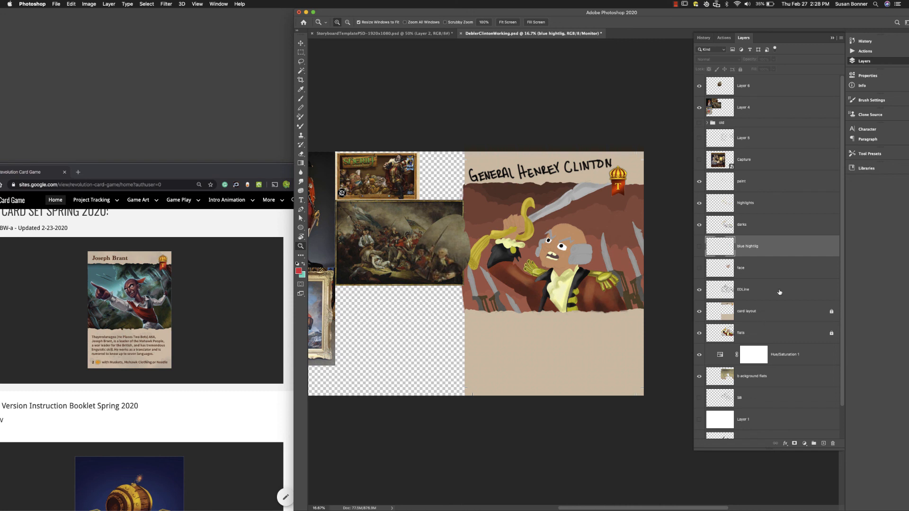
{"action": "left_click", "coordinate": [700, 268]}
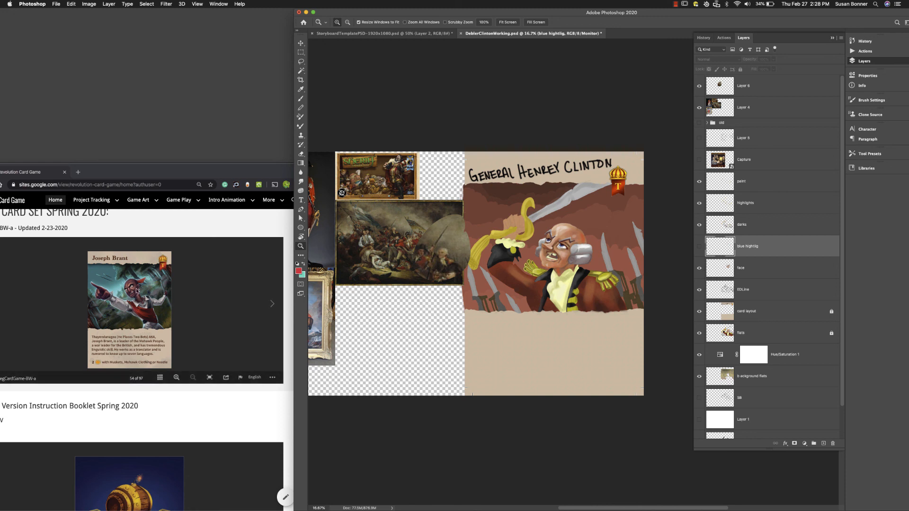
Sample the light skin tone atop the head and brighten the forehead on the face layer with a larger brush.
{"action": "left_click", "coordinate": [556, 248]}
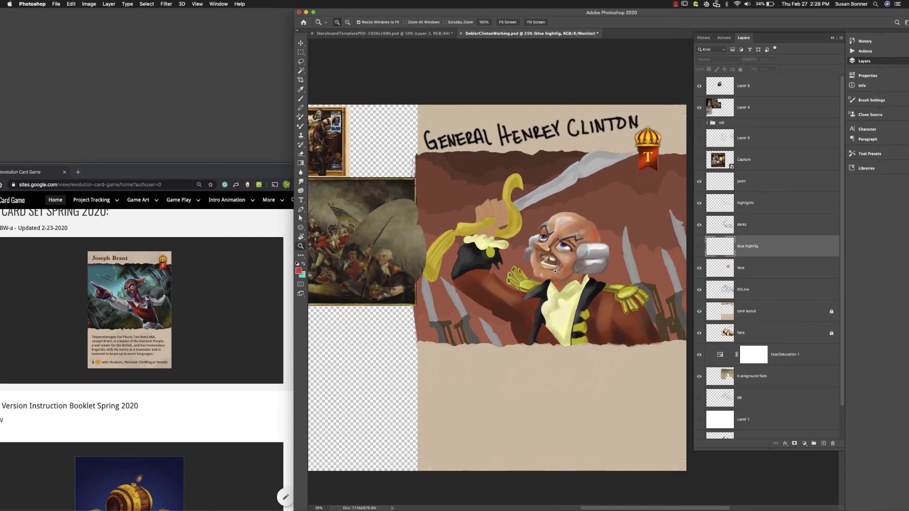
{"action": "key", "text": "i"}
{"action": "left_click", "coordinate": [562, 218]}
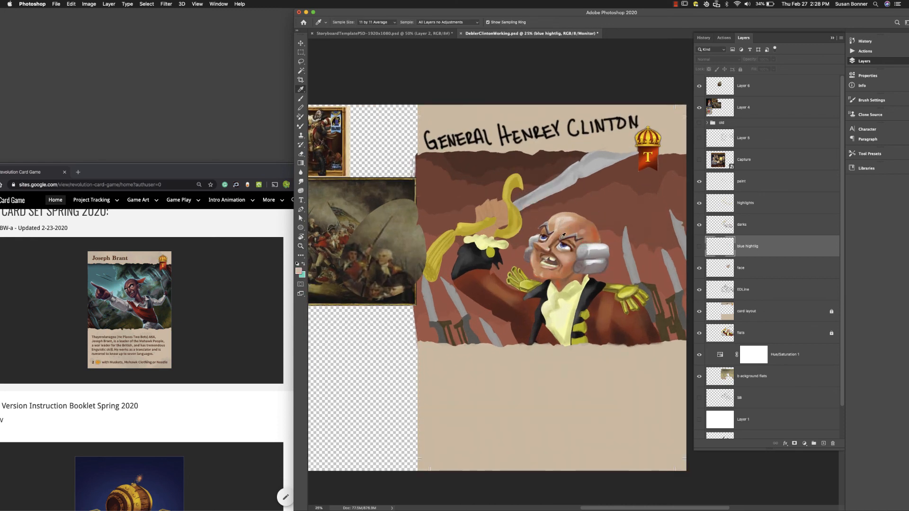
{"action": "key", "text": "b"}
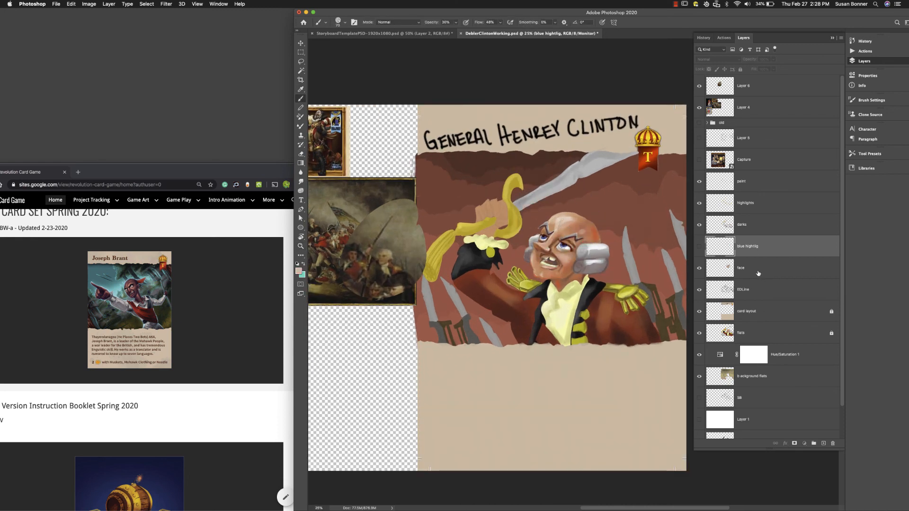
{"action": "left_click", "coordinate": [758, 271]}
{"action": "key", "text": "bracketright"}
{"action": "key", "text": "bracketright"}
{"action": "key", "text": "bracketright"}
{"action": "key", "text": "bracketright"}
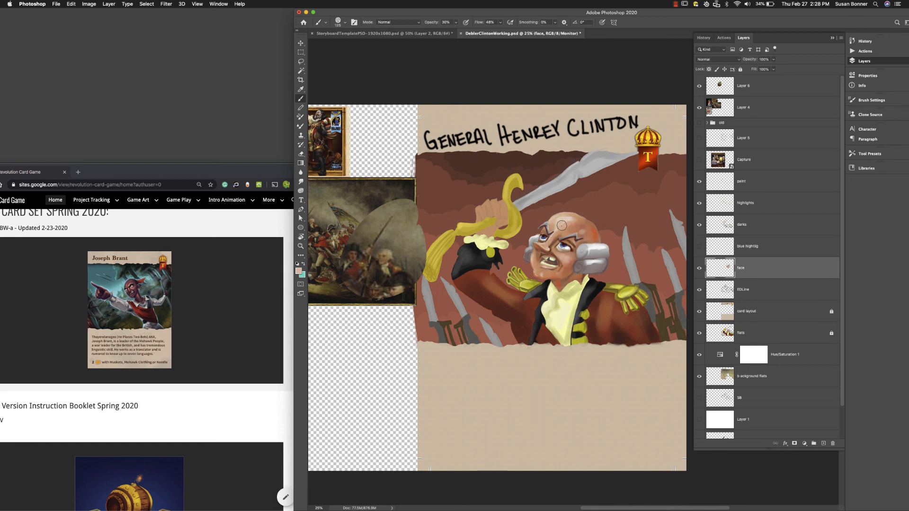
Raise the brush opacity and refine the forehead highlights with a smaller brush.
{"action": "left_click", "coordinate": [456, 22]}
{"action": "left_click_drag", "start_coordinate": [455, 31], "coordinate": [464, 33]}
{"action": "key", "text": "super+d"}
{"action": "key", "text": "bracketleft"}
{"action": "key", "text": "bracketleft"}
{"action": "key", "text": "bracketleft"}
{"action": "key", "text": "bracketleft"}
{"action": "mouse_move", "coordinate": [265, 294]}
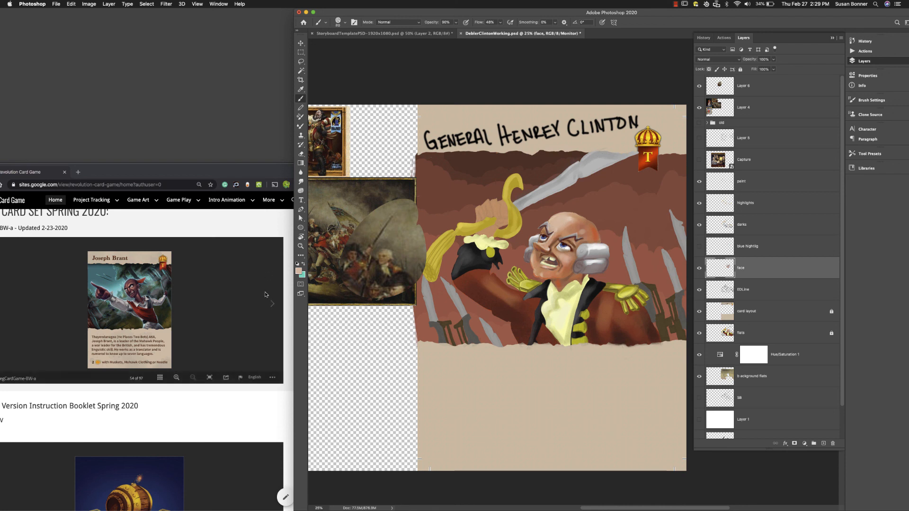
Reset the colors to black and white, make white the foreground, and paint highlights on the head with varying brush sizes.
{"action": "left_click", "coordinate": [298, 264]}
{"action": "left_click", "coordinate": [303, 264]}
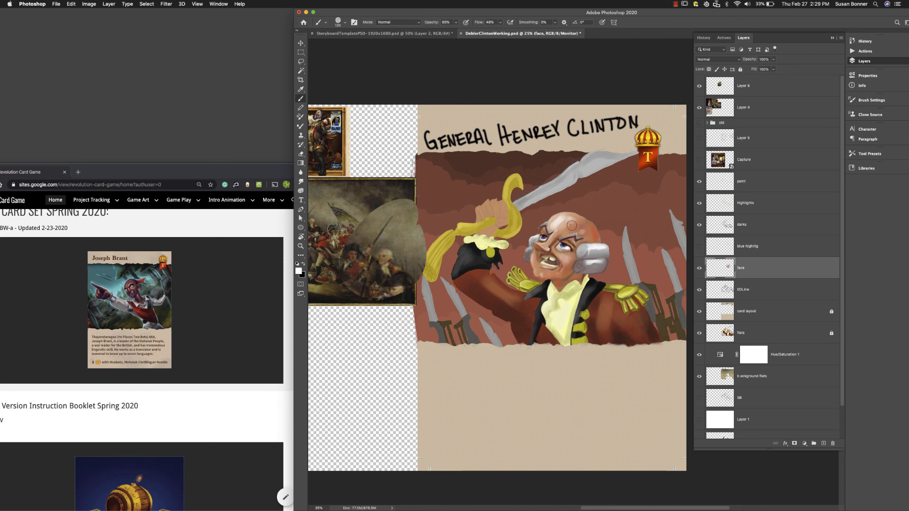
{"action": "key", "text": "bracketright"}
{"action": "key", "text": "bracketright"}
{"action": "key", "text": "bracketright"}
{"action": "key", "text": "bracketright"}
{"action": "key", "text": "bracketright"}
{"action": "key", "text": "bracketright"}
{"action": "key", "text": "bracketleft"}
{"action": "key", "text": "bracketleft"}
{"action": "key", "text": "bracketleft"}
{"action": "key", "text": "bracketleft"}
{"action": "key", "text": "bracketleft"}
{"action": "key", "text": "bracketleft"}
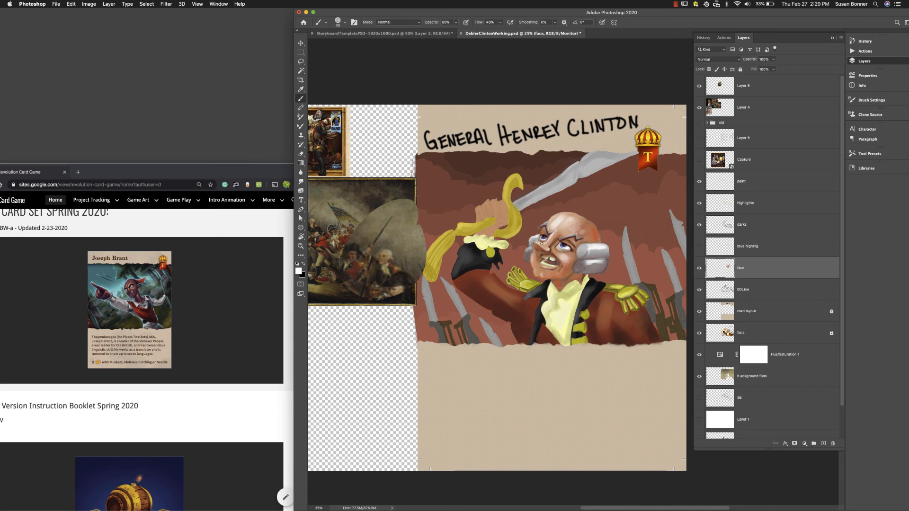
Sample a pale skin tone from the nose bridge and paint light highlights on the nose and around the mouth.
{"action": "key", "text": "p"}
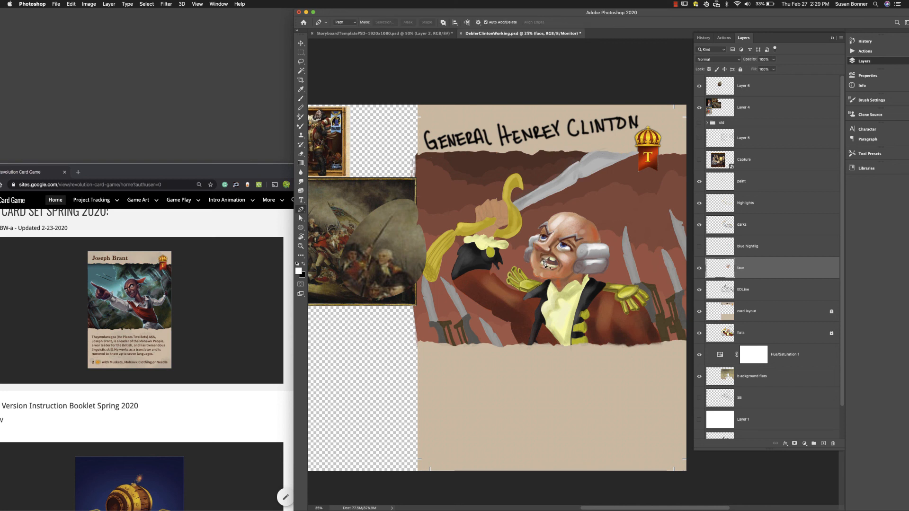
{"action": "key", "text": "z"}
{"action": "left_click", "coordinate": [544, 258]}
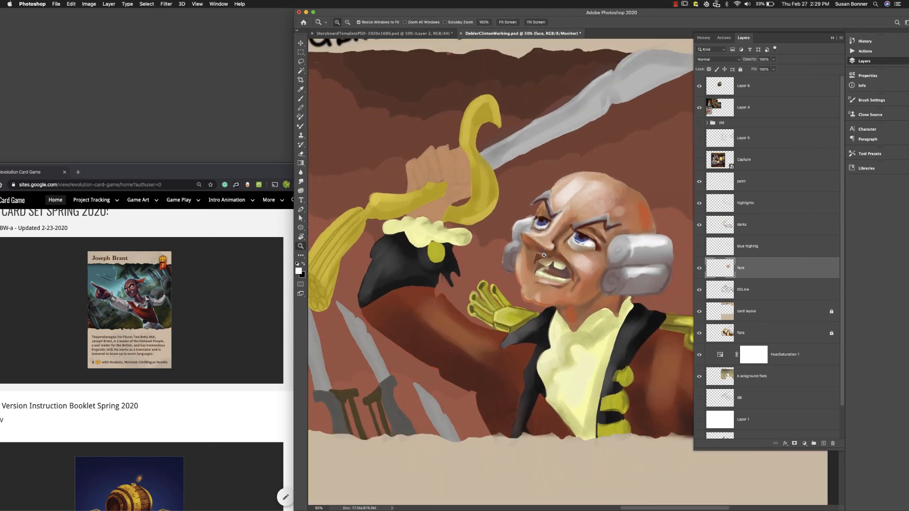
{"action": "left_click", "coordinate": [544, 256]}
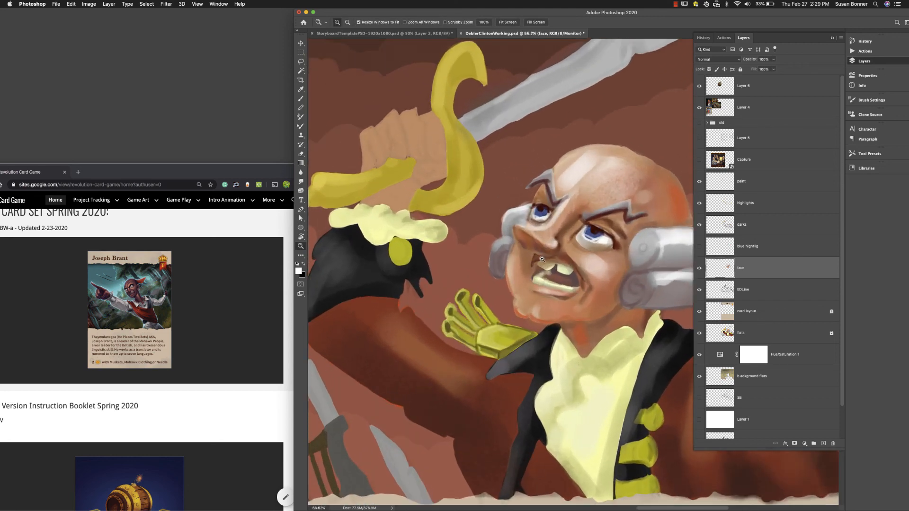
{"action": "key", "text": "i"}
{"action": "left_click", "coordinate": [555, 217]}
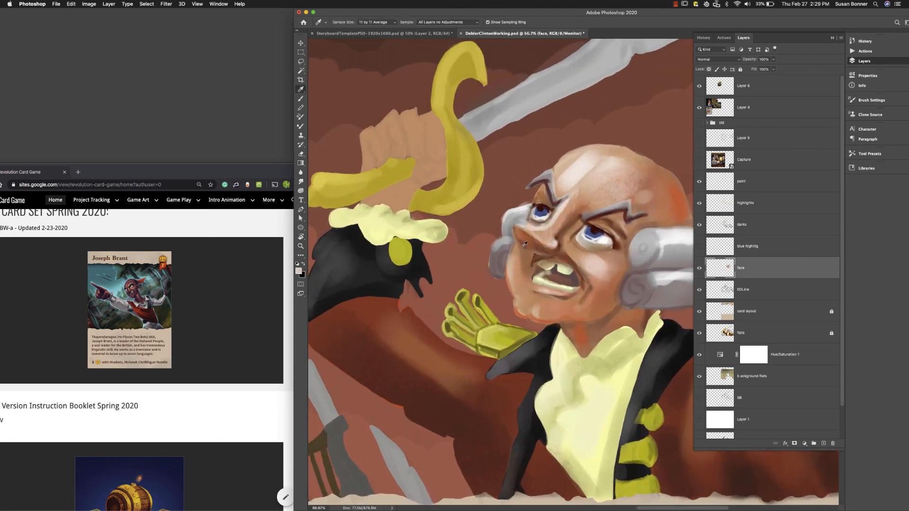
{"action": "key", "text": "b"}
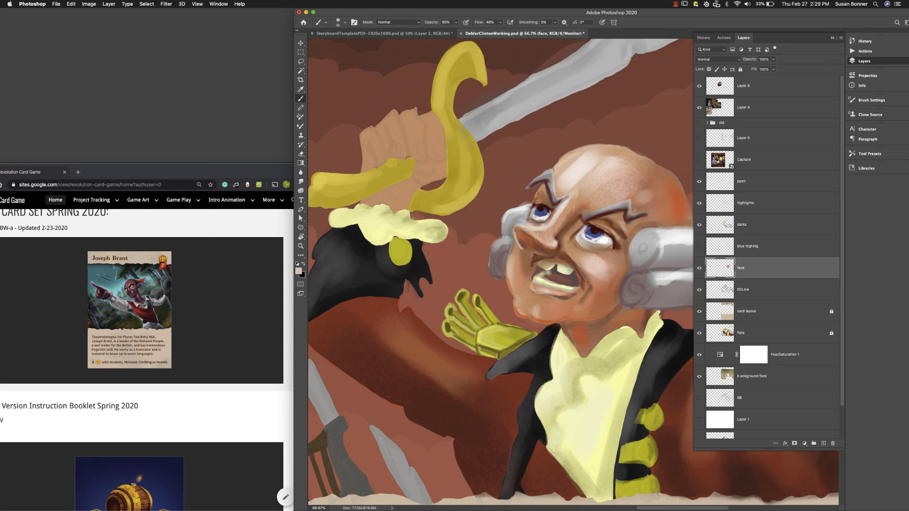
{"action": "left_click_drag", "start_coordinate": [535, 289], "coordinate": [570, 293]}
Try painting beside the near corner of the mouth with an orange tone sampled from the chin, and undo the strokes.
{"action": "key", "text": "i"}
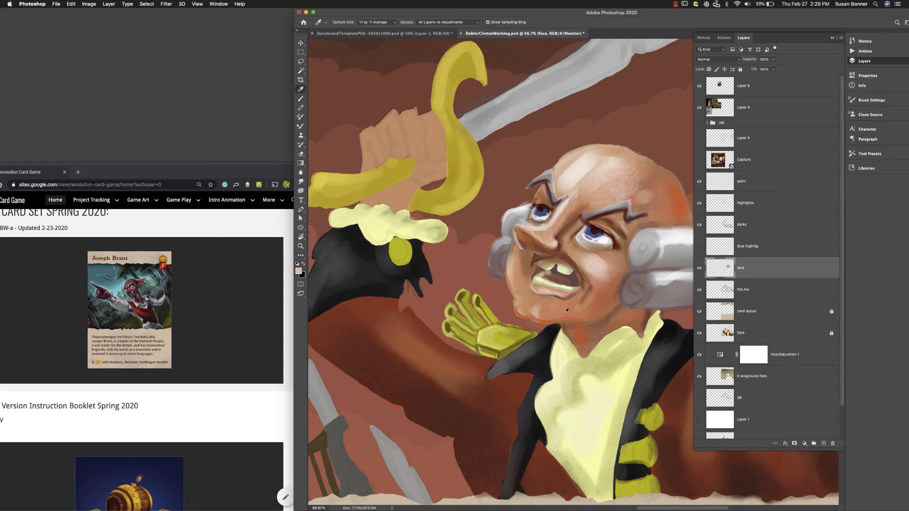
{"action": "left_click", "coordinate": [548, 316]}
{"action": "key", "text": "b"}
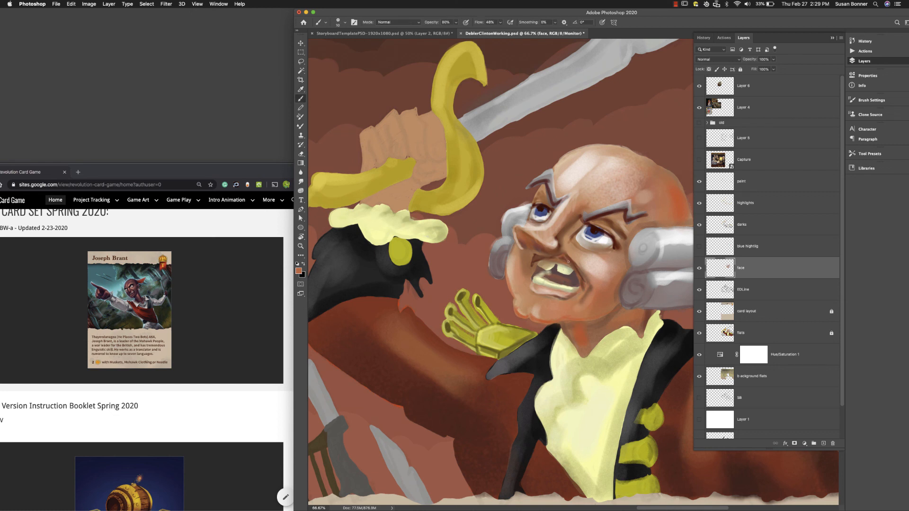
{"action": "left_click_drag", "start_coordinate": [575, 268], "coordinate": [582, 280]}
{"action": "key", "text": "super+z"}
{"action": "key", "text": "super+z"}
{"action": "key", "text": "super+z"}
Paint a darker reddish brown on the upper lip below the nose and blend it with the Smudge tool at 20% strength.
{"action": "left_click", "coordinate": [298, 271]}
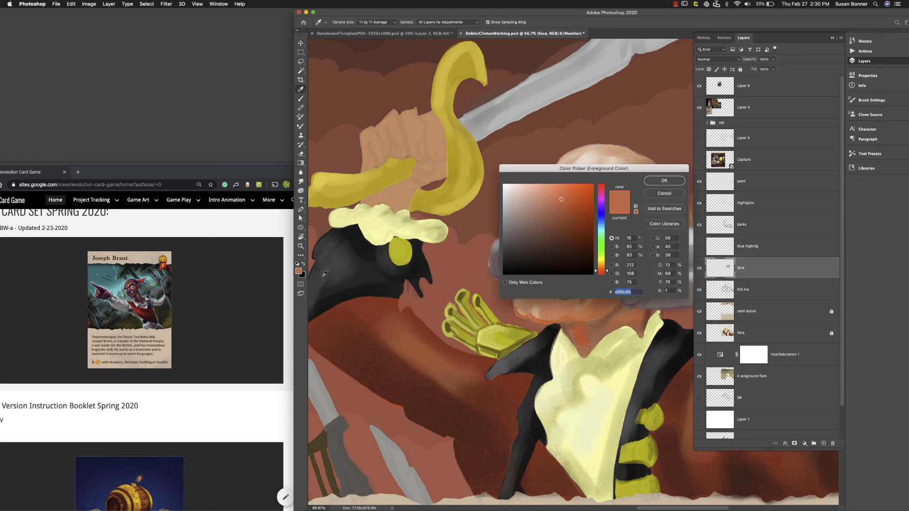
{"action": "left_click", "coordinate": [572, 225]}
{"action": "key", "text": "Return"}
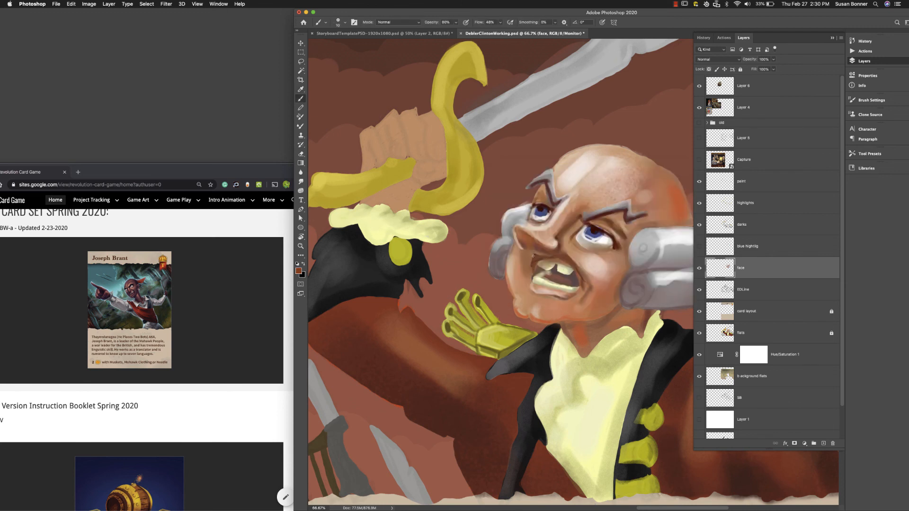
{"action": "left_click_drag", "start_coordinate": [534, 250], "coordinate": [546, 251]}
{"action": "left_click", "coordinate": [301, 182]}
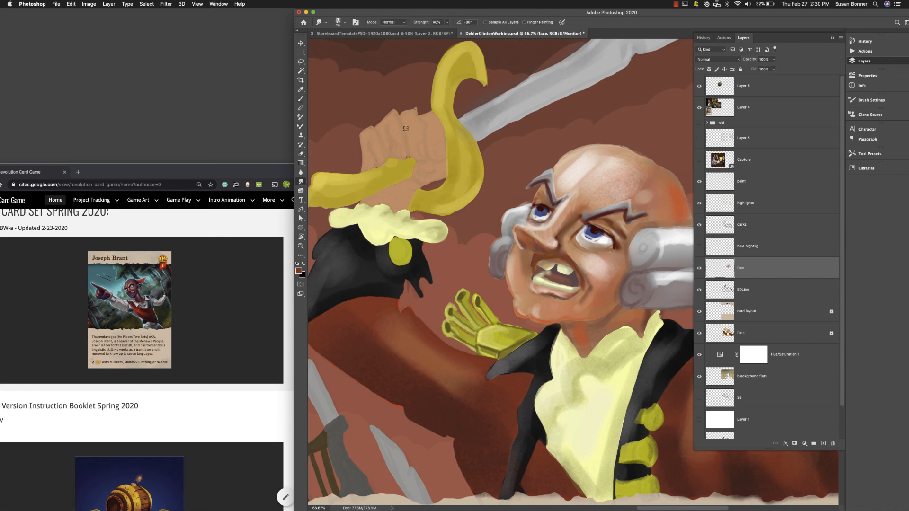
{"action": "key", "text": "2"}
Touch up the near eye with a light tone sampled from its white and redefine the pupil with a sampled dark tone.
{"action": "key", "text": "i"}
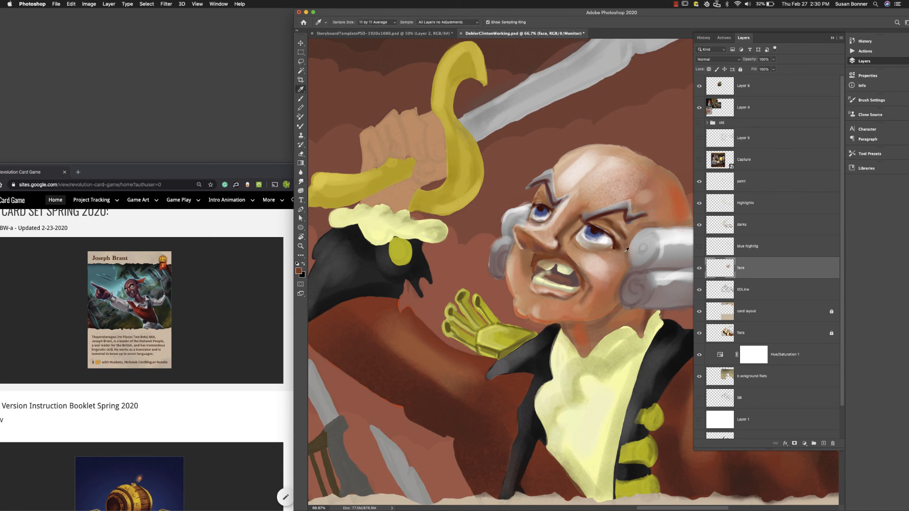
{"action": "left_click", "coordinate": [605, 243]}
{"action": "key", "text": "b"}
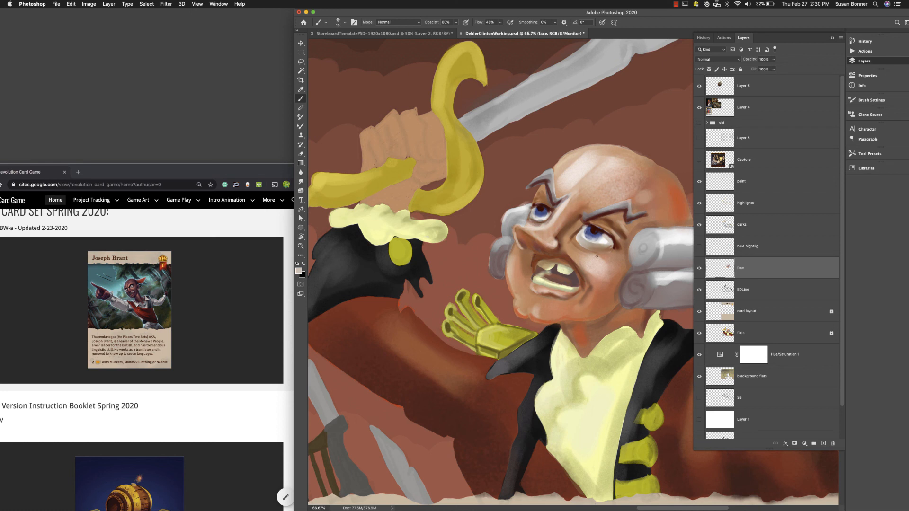
{"action": "left_click", "coordinate": [595, 228], "text": "alt"}
{"action": "left_click_drag", "start_coordinate": [592, 228], "coordinate": [590, 236]}
{"action": "key", "text": "z"}
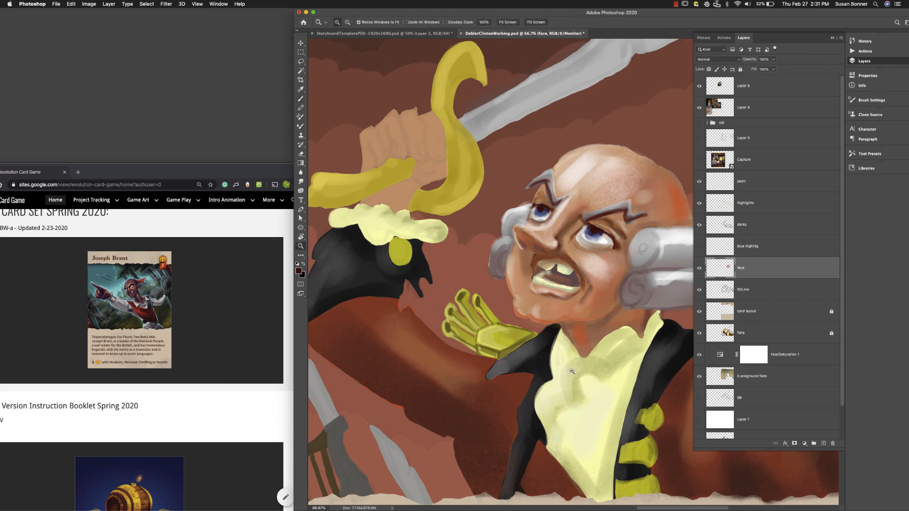
{"action": "left_click", "coordinate": [582, 357], "text": "alt"}
{"action": "left_click", "coordinate": [581, 359], "text": "alt"}
{"action": "left_click", "coordinate": [582, 361], "text": "alt"}
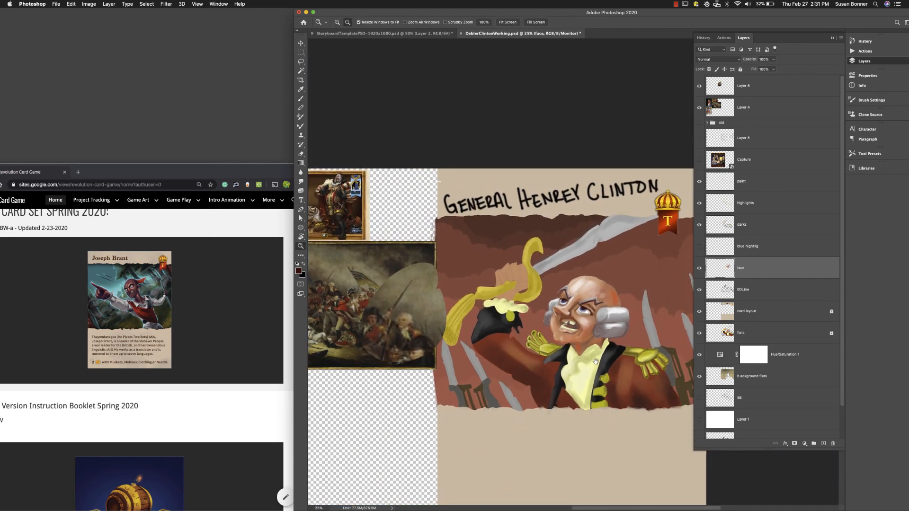
{"action": "left_click_drag", "start_coordinate": [582, 361], "coordinate": [546, 294]}
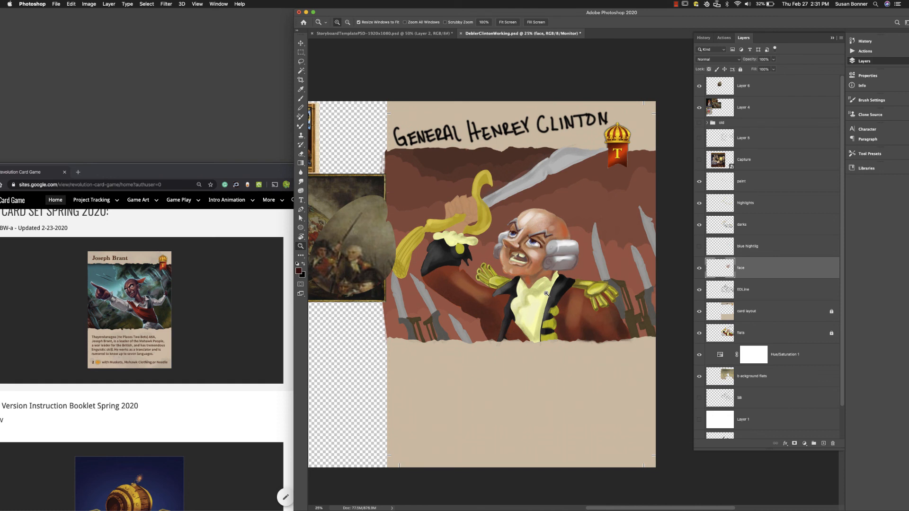
{"action": "left_click", "coordinate": [675, 5]}
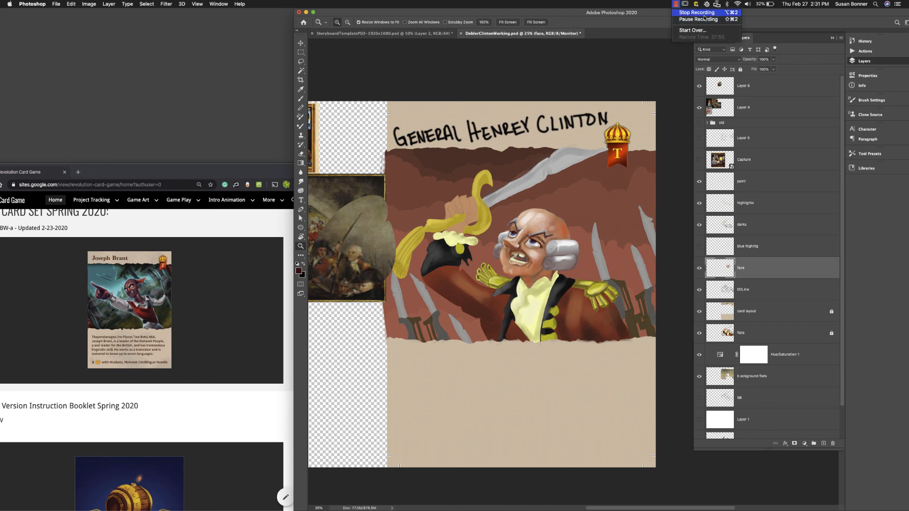